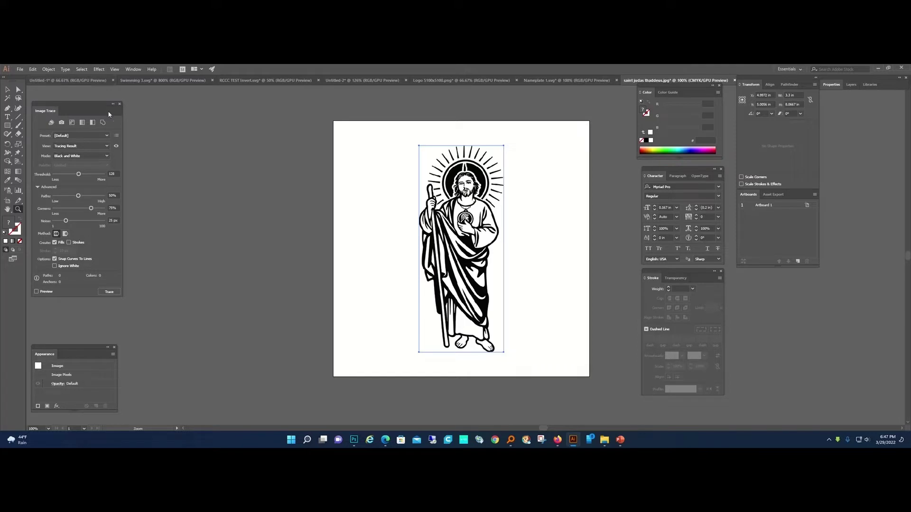
Step: Close the Image Trace settings panel, leaving the St. Jude image on the artboard
{"action": "left_click", "coordinate": [120, 105]}
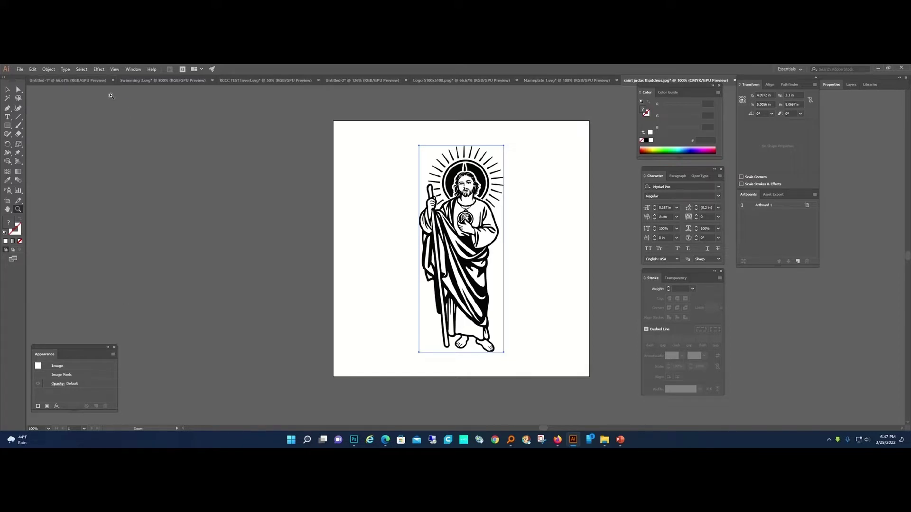
Step: Reopen Image Trace from the Window menu and turn on the live trace preview
{"action": "left_click", "coordinate": [133, 69]}
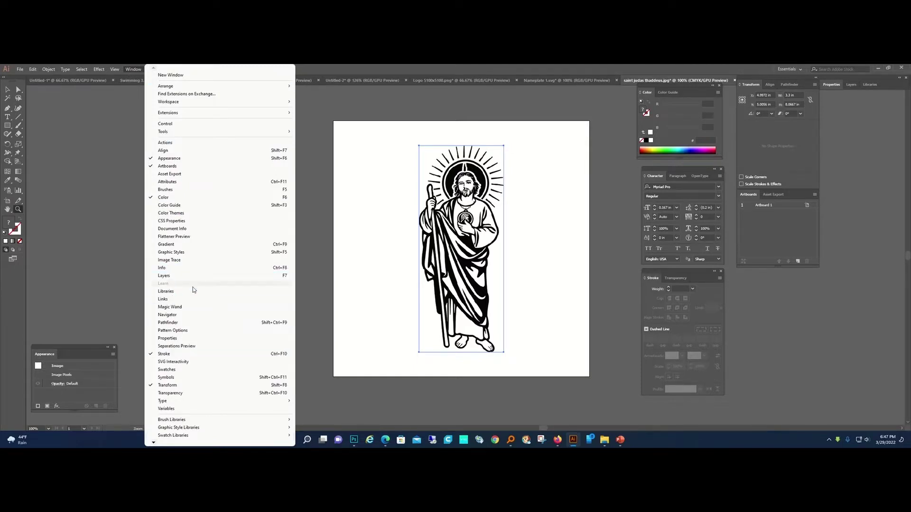
{"action": "left_click", "coordinate": [192, 259]}
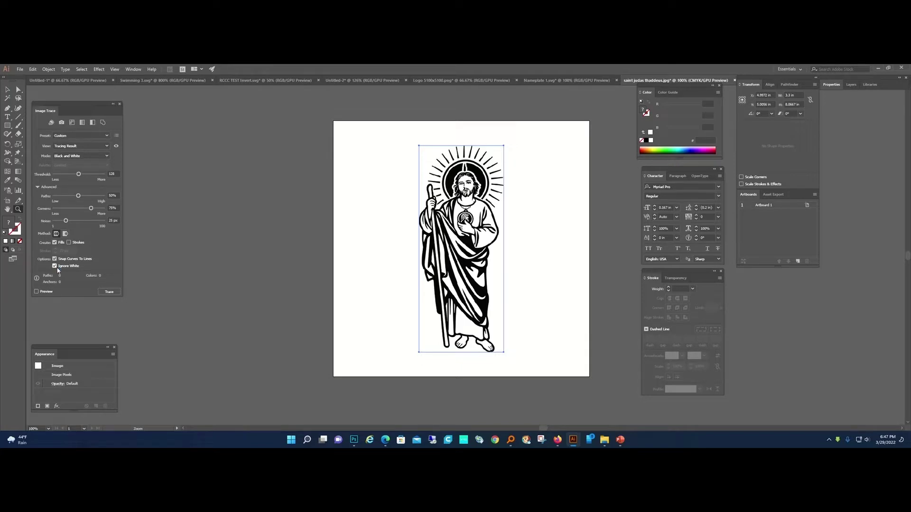
{"action": "left_click", "coordinate": [43, 293]}
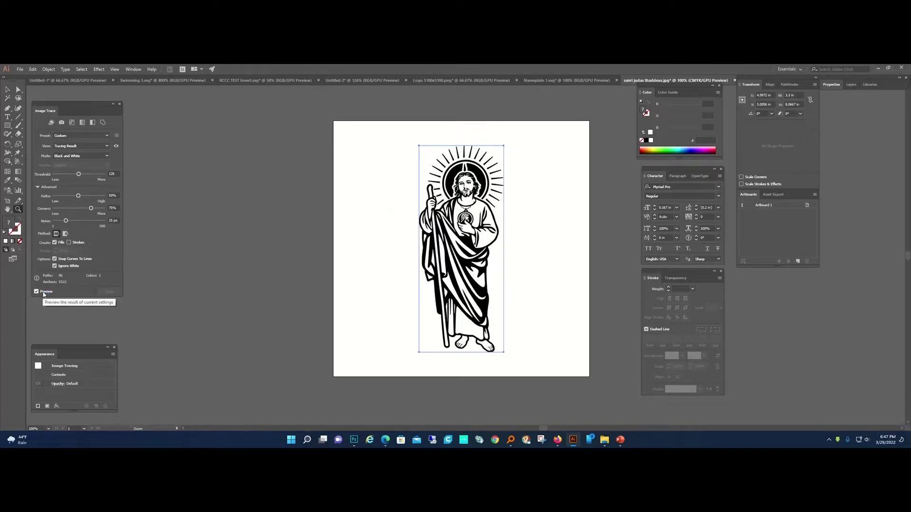
{"action": "left_click", "coordinate": [476, 247]}
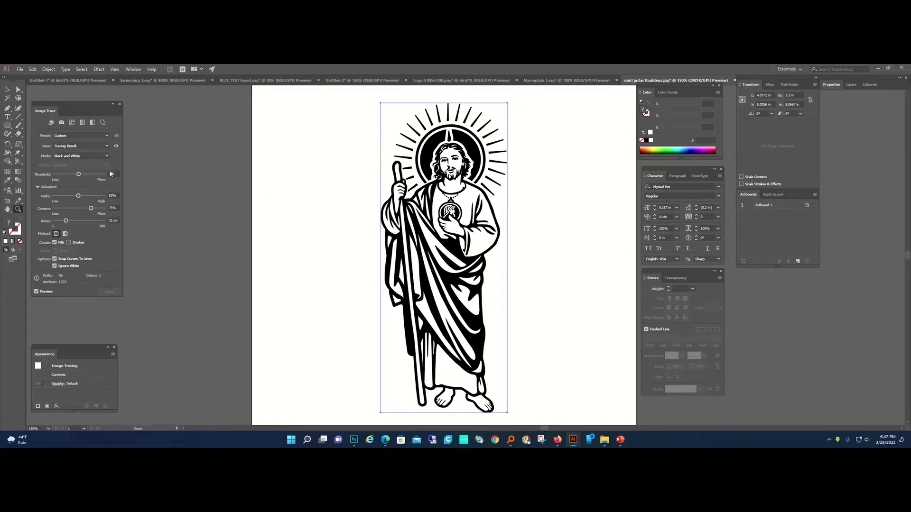
Step: Set the trace threshold to 200, paths to 98% and noise to 3 px
{"action": "left_click", "coordinate": [92, 175]}
{"action": "left_click", "coordinate": [98, 176]}
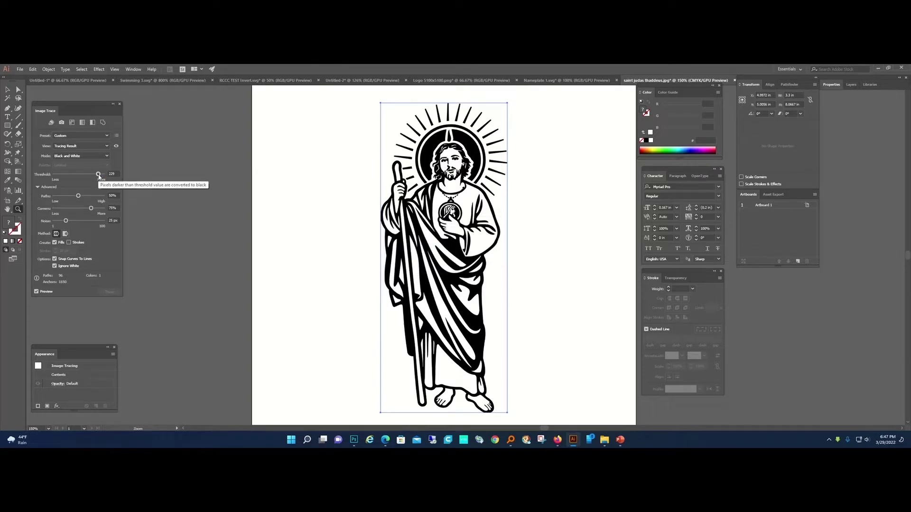
{"action": "left_click_drag", "start_coordinate": [98, 175], "coordinate": [93, 177]}
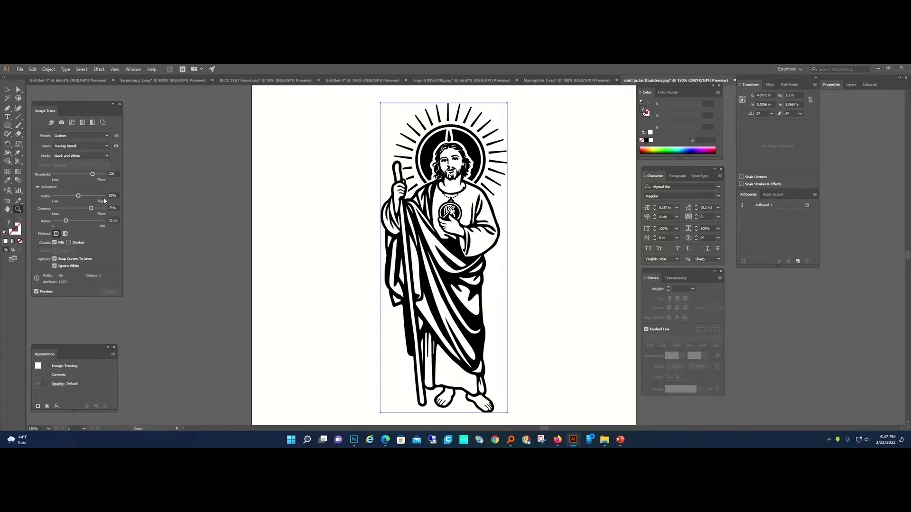
{"action": "left_click_drag", "start_coordinate": [58, 197], "coordinate": [54, 197]}
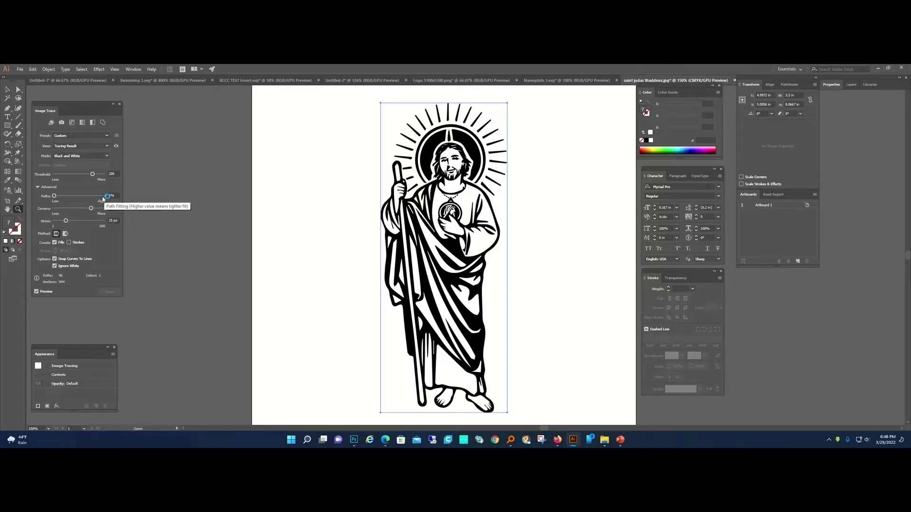
{"action": "left_click", "coordinate": [103, 196]}
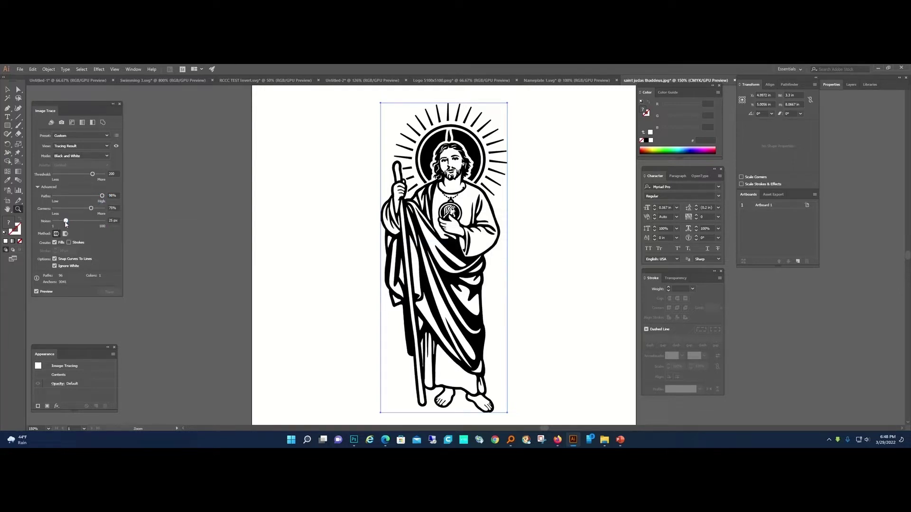
{"action": "left_click_drag", "start_coordinate": [65, 222], "coordinate": [55, 220]}
{"action": "left_click_drag", "start_coordinate": [55, 220], "coordinate": [55, 221]}
Step: Expand the image trace into editable vector paths
{"action": "left_click", "coordinate": [49, 70]}
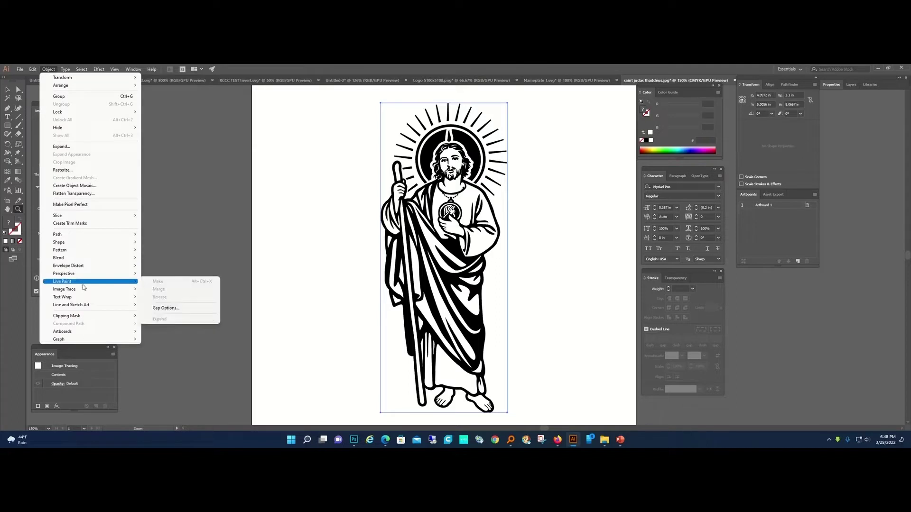
{"action": "mouse_move", "coordinate": [84, 289]}
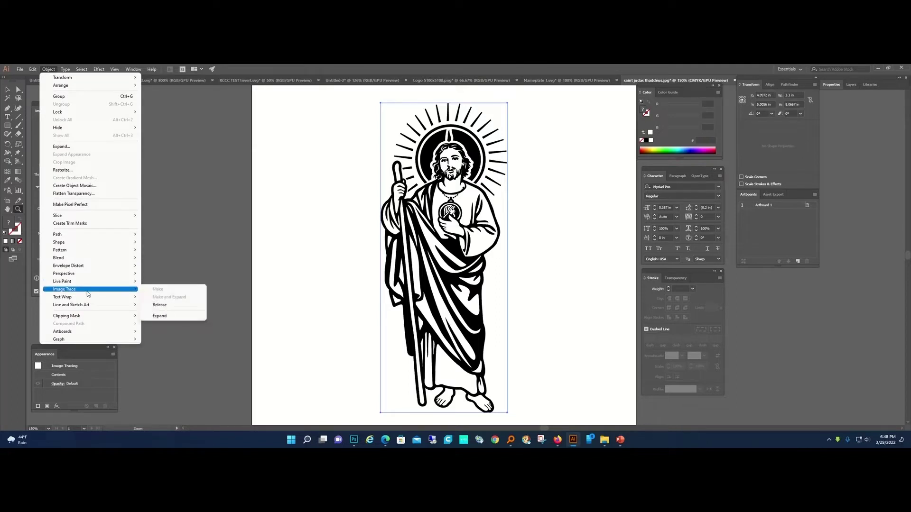
{"action": "left_click", "coordinate": [185, 319]}
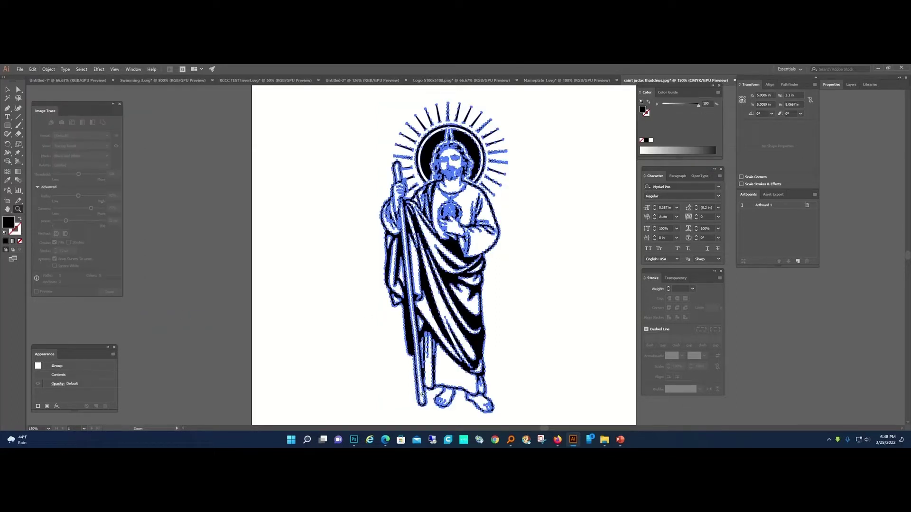
Step: Drag the grouped St. Jude figure off the artboard and back onto it
{"action": "left_click", "coordinate": [7, 89]}
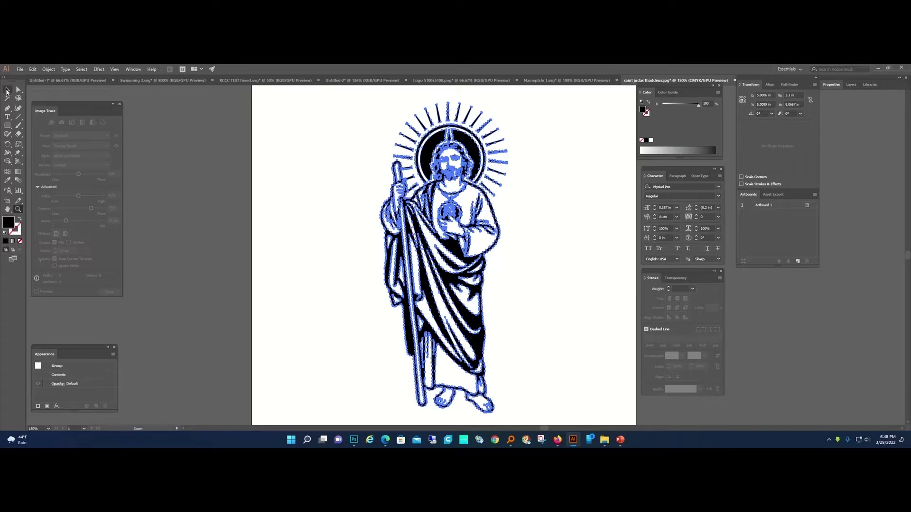
{"action": "left_click", "coordinate": [283, 235]}
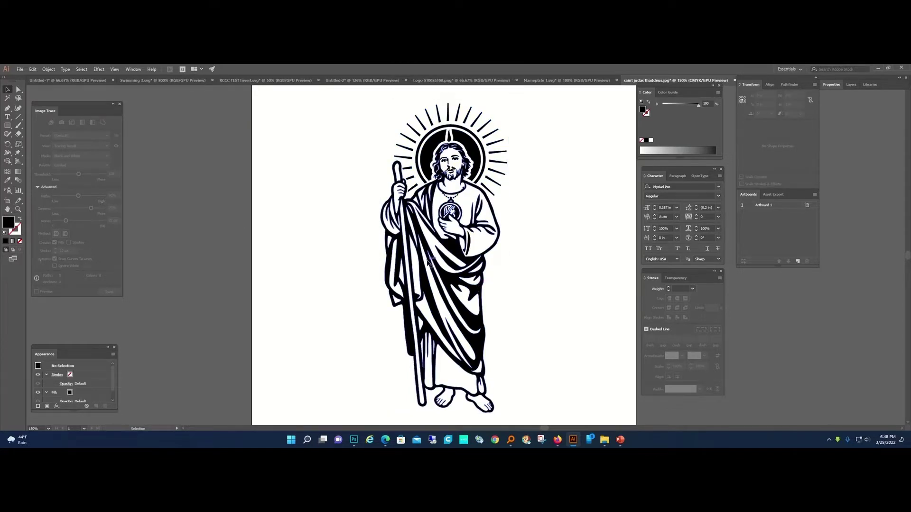
{"action": "mouse_move", "coordinate": [428, 261]}
{"action": "left_mouse_down"}
{"action": "mouse_move", "coordinate": [325, 261]}
{"action": "mouse_move", "coordinate": [444, 289]}
{"action": "mouse_move", "coordinate": [204, 274]}
{"action": "mouse_move", "coordinate": [224, 283]}
{"action": "left_mouse_up"}
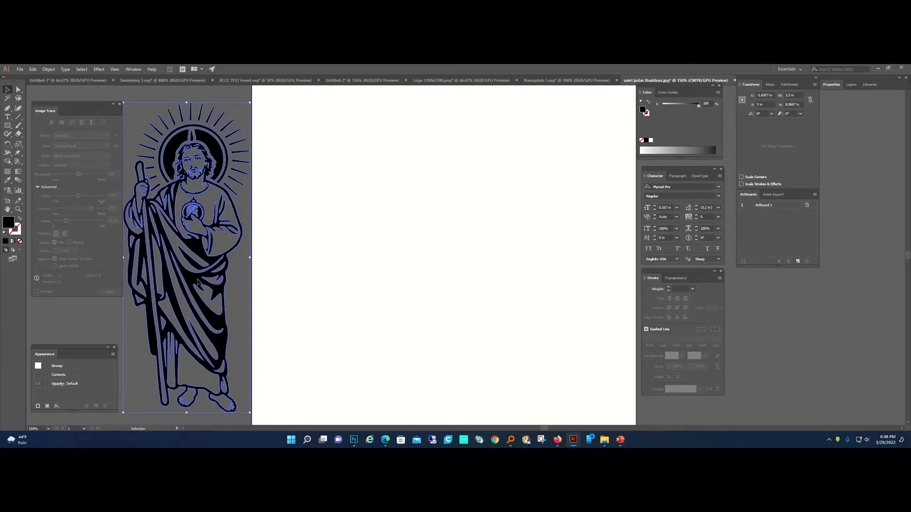
{"action": "mouse_move", "coordinate": [198, 281]}
{"action": "left_mouse_down"}
{"action": "mouse_move", "coordinate": [425, 292]}
{"action": "mouse_move", "coordinate": [433, 283]}
{"action": "left_mouse_up"}
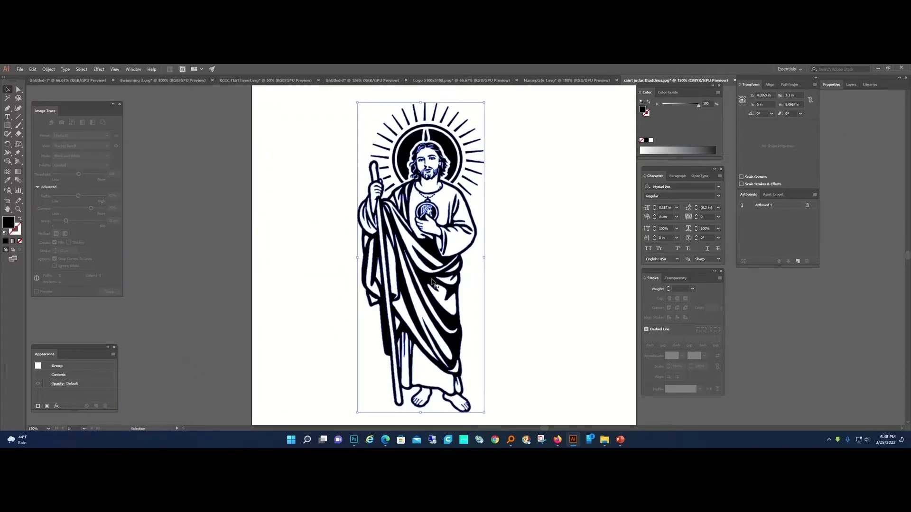
Step: Zoom in on the halo and delete the rays along its top
{"action": "key", "text": "z"}
{"action": "left_click", "coordinate": [400, 125]}
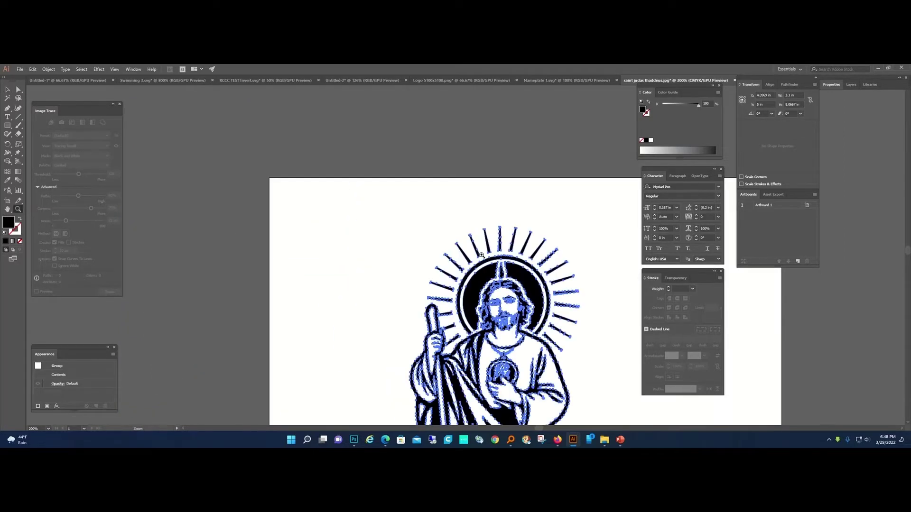
{"action": "left_click", "coordinate": [541, 294]}
{"action": "left_click", "coordinate": [17, 90]}
{"action": "left_click", "coordinate": [258, 258]}
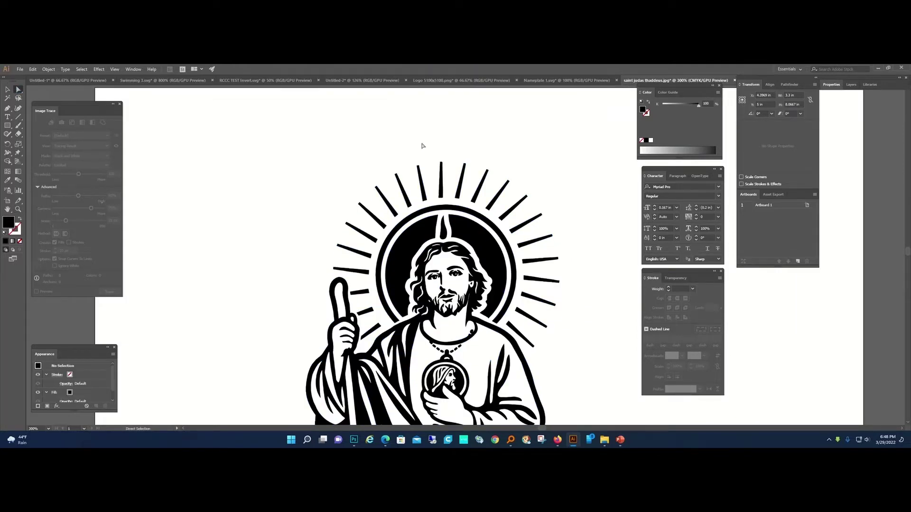
{"action": "left_click_drag", "start_coordinate": [383, 139], "coordinate": [526, 349]}
{"action": "key", "text": "Delete"}
{"action": "key", "text": "Delete"}
{"action": "key", "text": "Delete"}
{"action": "key", "text": "Delete"}
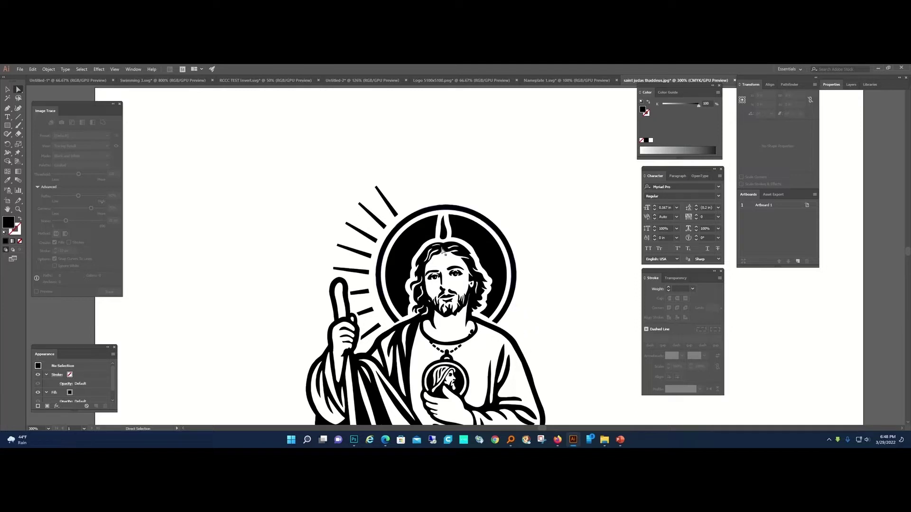
Step: Delete the halo rays down the left side one by one
{"action": "left_click", "coordinate": [389, 201]}
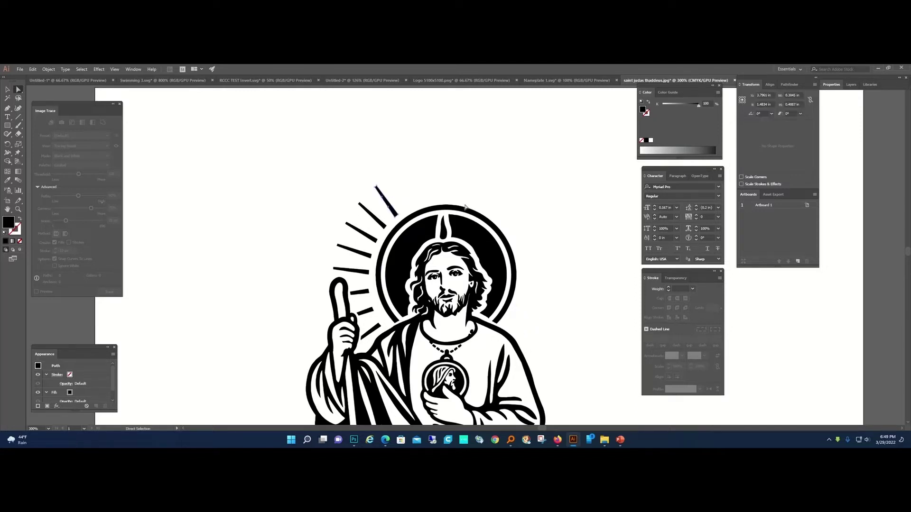
{"action": "key", "text": "Delete"}
{"action": "left_click", "coordinate": [372, 212]}
{"action": "key", "text": "Delete"}
{"action": "left_click_drag", "start_coordinate": [329, 218], "coordinate": [372, 256]}
{"action": "key", "text": "Delete"}
{"action": "left_click", "coordinate": [363, 271]}
{"action": "key", "text": "Delete"}
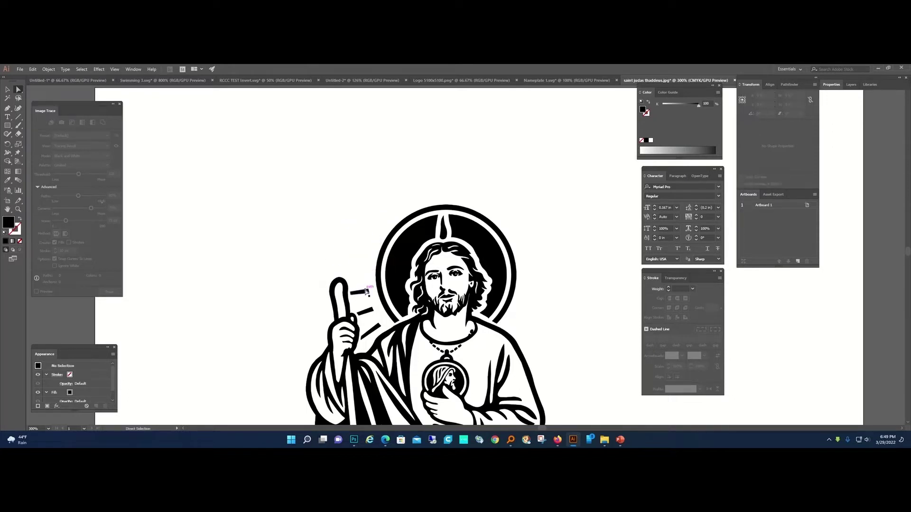
Step: Delete the remaining lower halo rays, keeping only the ring
{"action": "left_click", "coordinate": [366, 292]}
{"action": "key", "text": "Delete"}
{"action": "left_click", "coordinate": [373, 311]}
{"action": "key", "text": "Delete"}
{"action": "left_click", "coordinate": [377, 332]}
{"action": "key", "text": "Delete"}
{"action": "mouse_move", "coordinate": [259, 134]}
{"action": "left_mouse_down"}
{"action": "mouse_move", "coordinate": [525, 336]}
{"action": "mouse_move", "coordinate": [596, 403]}
{"action": "left_mouse_up"}
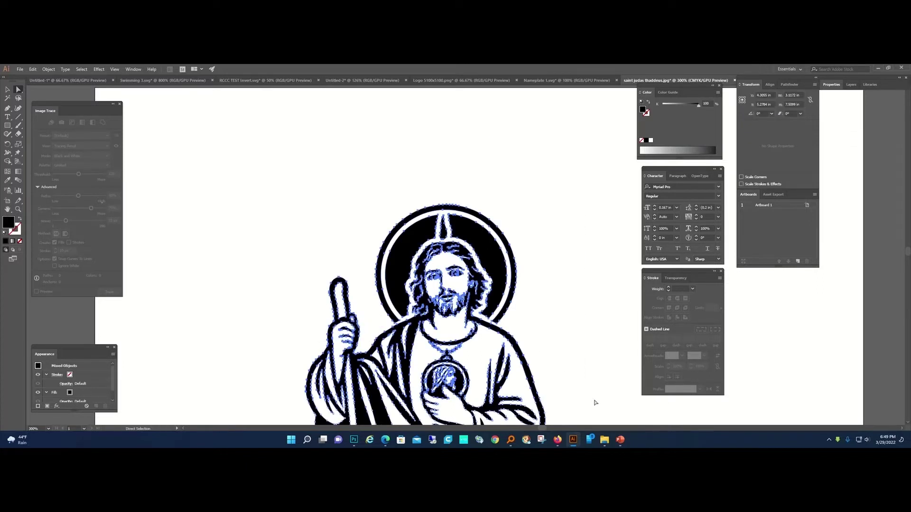
Step: Zoom out to the whole artboard and select the entire saint figure
{"action": "left_click", "coordinate": [19, 211]}
{"action": "left_click", "coordinate": [451, 330], "text": "alt"}
{"action": "left_click", "coordinate": [495, 330], "text": "alt"}
{"action": "left_click", "coordinate": [521, 305], "text": "alt"}
{"action": "key", "text": "v"}
{"action": "left_click", "coordinate": [340, 229]}
{"action": "left_click_drag", "start_coordinate": [389, 176], "coordinate": [511, 376]}
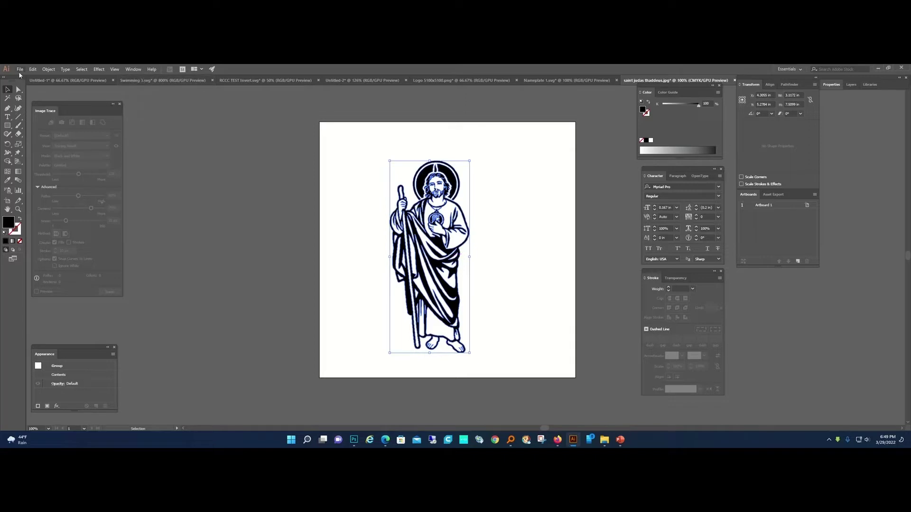
Step: Use Export for Screens to save the figure as Jesus Halo PDF in 000 UNFILLED ORDERS
{"action": "left_click", "coordinate": [20, 70]}
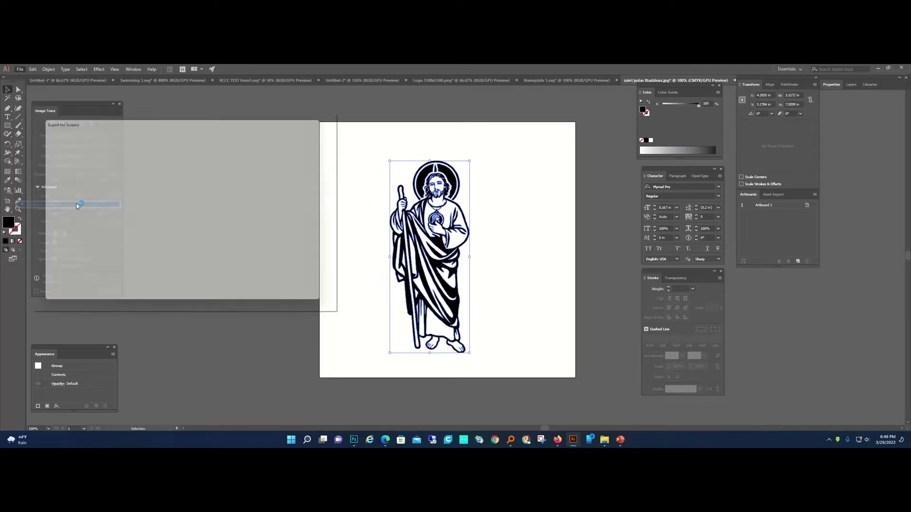
{"action": "double_click", "coordinate": [51, 178]}
{"action": "type", "text": "Jesus Halo"}
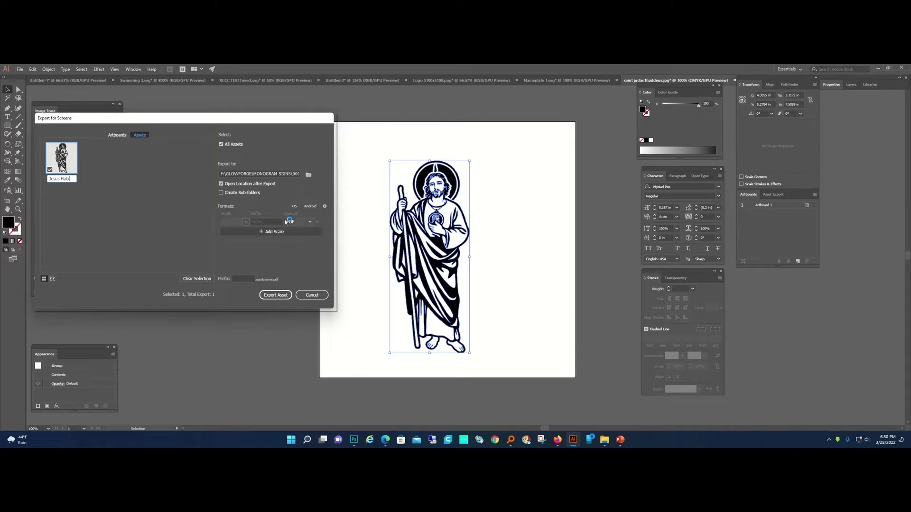
{"action": "left_click", "coordinate": [293, 175]}
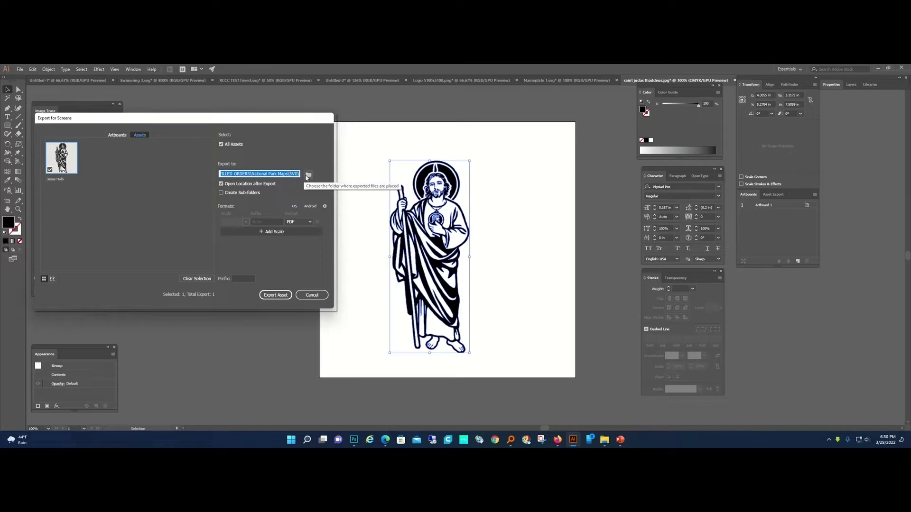
{"action": "left_click", "coordinate": [309, 175]}
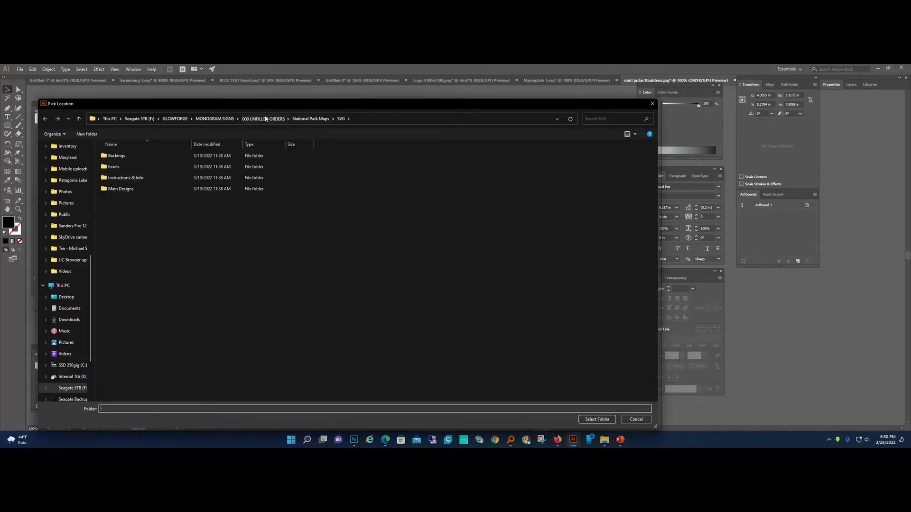
{"action": "left_click", "coordinate": [264, 119]}
{"action": "left_click", "coordinate": [597, 420]}
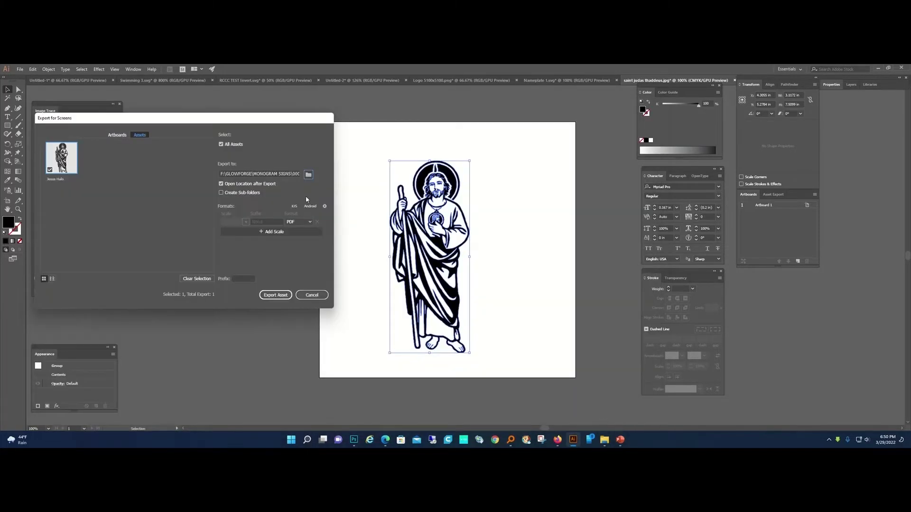
{"action": "left_click", "coordinate": [264, 296]}
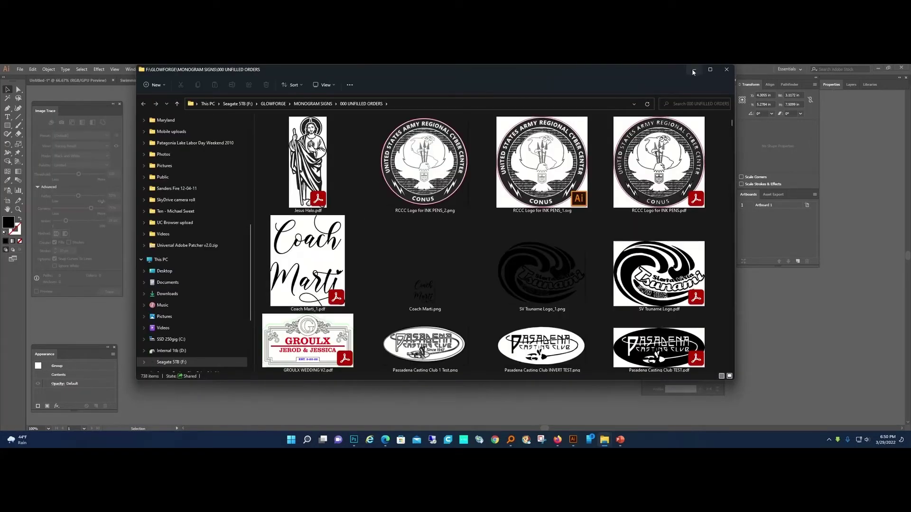
{"action": "left_click", "coordinate": [694, 70]}
Step: Save the artwork as saint judas thaddeus.svg in the 000 UNFILLED ORDERS folder
{"action": "left_click", "coordinate": [20, 69]}
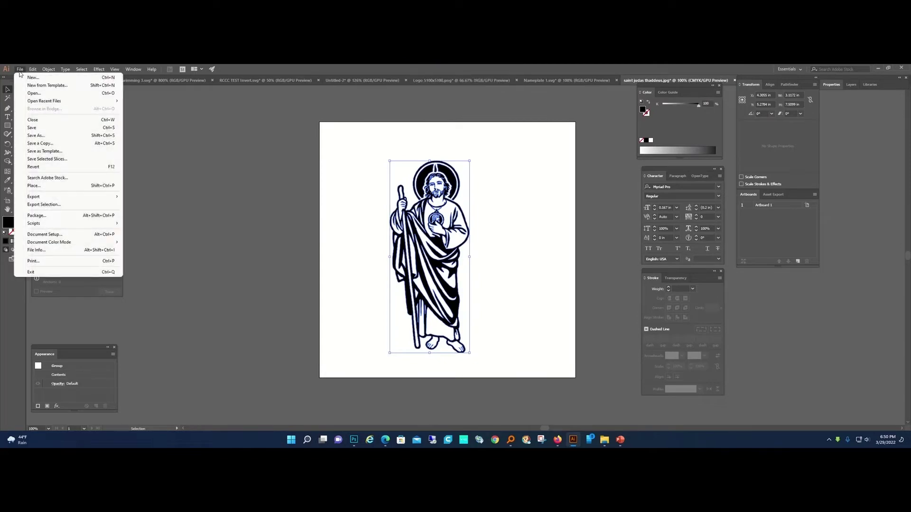
{"action": "left_click", "coordinate": [49, 136]}
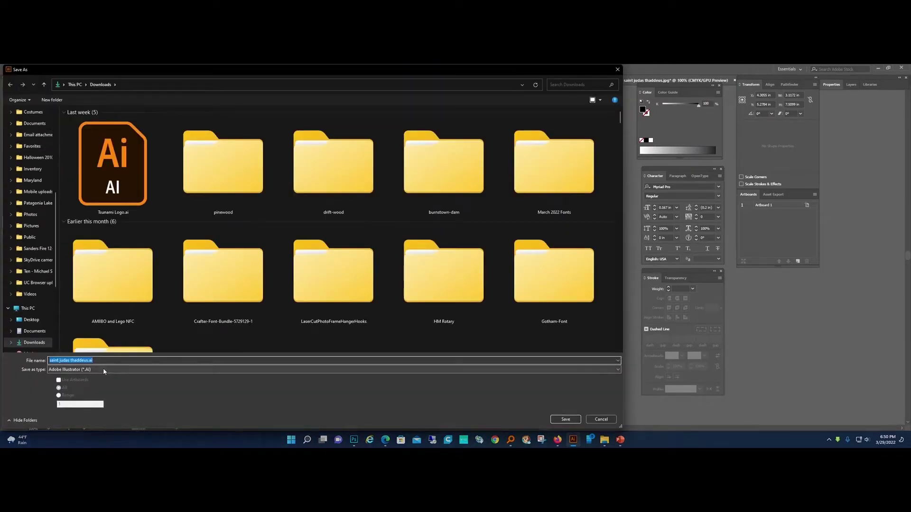
{"action": "scroll", "coordinate": [38, 218], "scroll_direction": "up", "scroll_amount": 6}
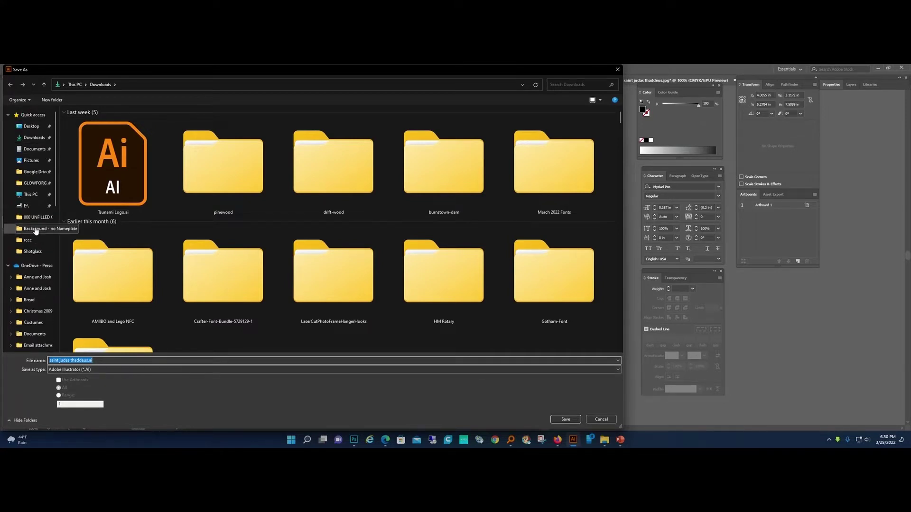
{"action": "left_click", "coordinate": [36, 217]}
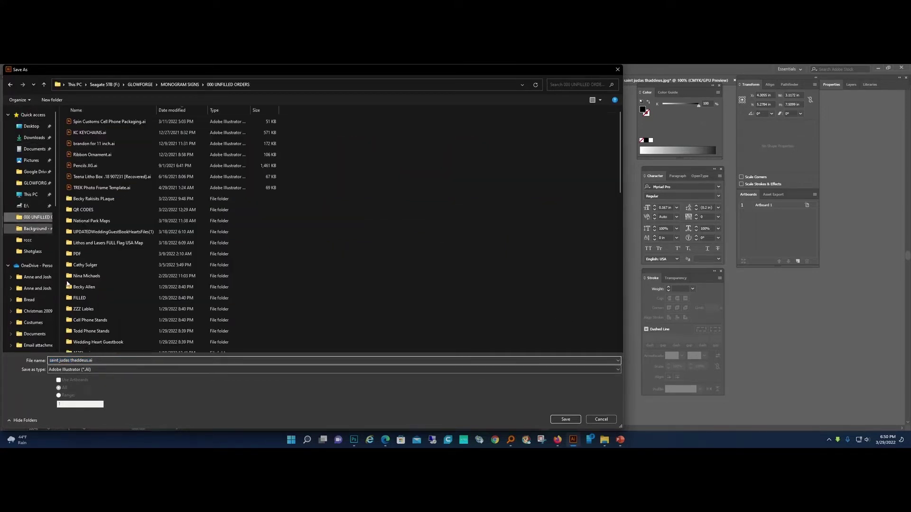
{"action": "left_click", "coordinate": [79, 369]}
{"action": "left_click", "coordinate": [72, 400]}
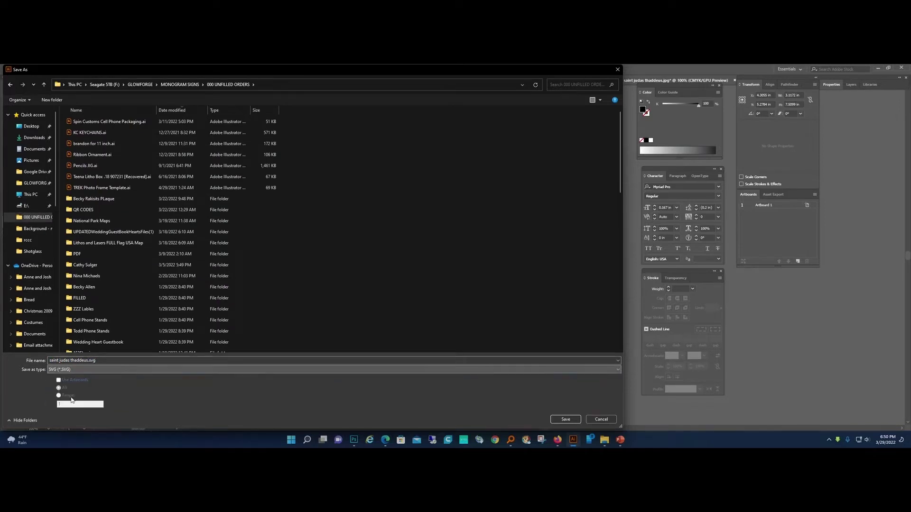
{"action": "left_click", "coordinate": [565, 419]}
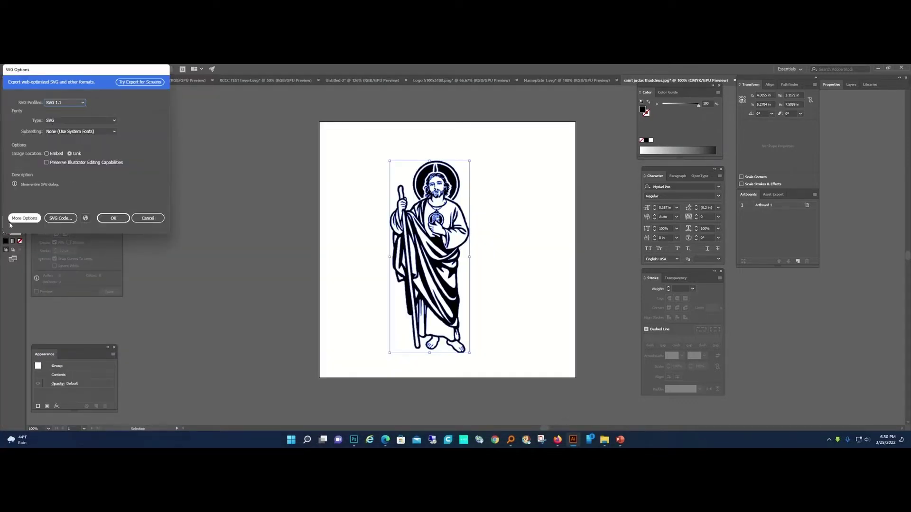
Step: Turn off Responsive in the SVG Options and confirm
{"action": "left_click", "coordinate": [23, 219]}
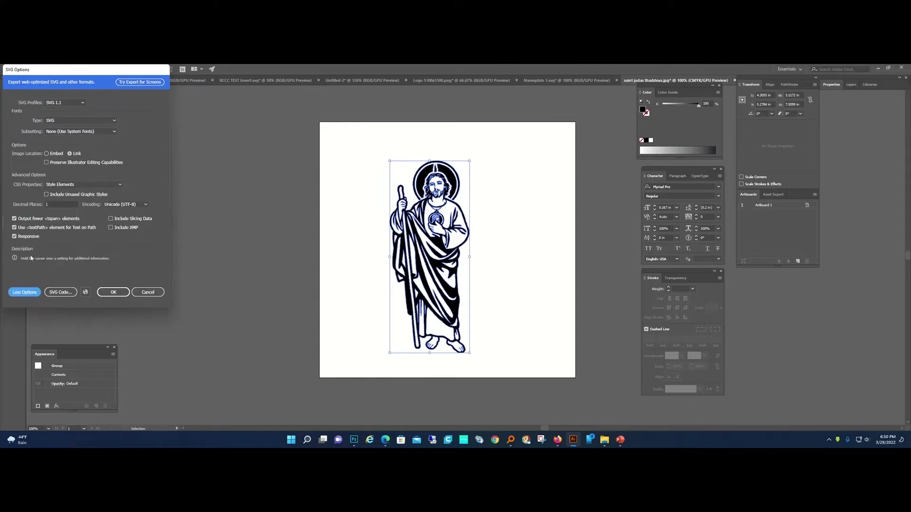
{"action": "left_click", "coordinate": [15, 236]}
{"action": "left_click", "coordinate": [105, 294]}
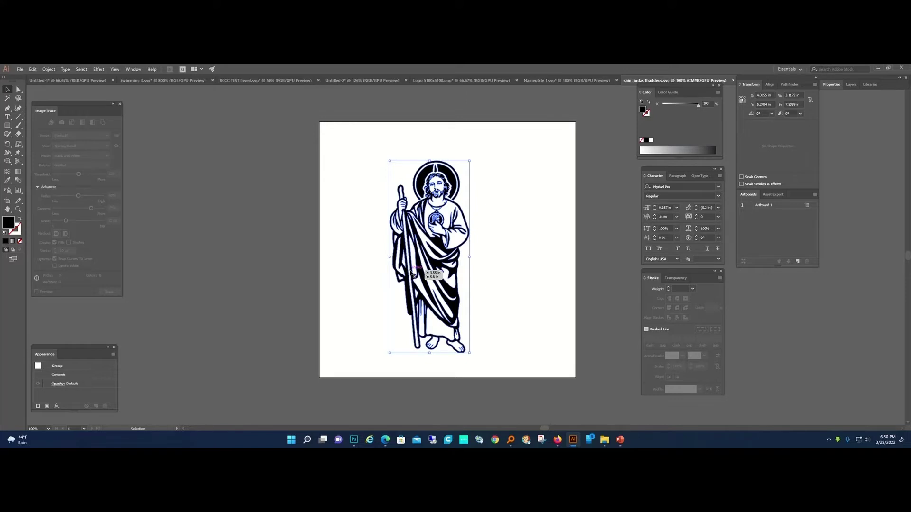
Step: Shift the saint artwork left and paste a duplicate copy to its right
{"action": "left_click_drag", "start_coordinate": [412, 273], "coordinate": [349, 273]}
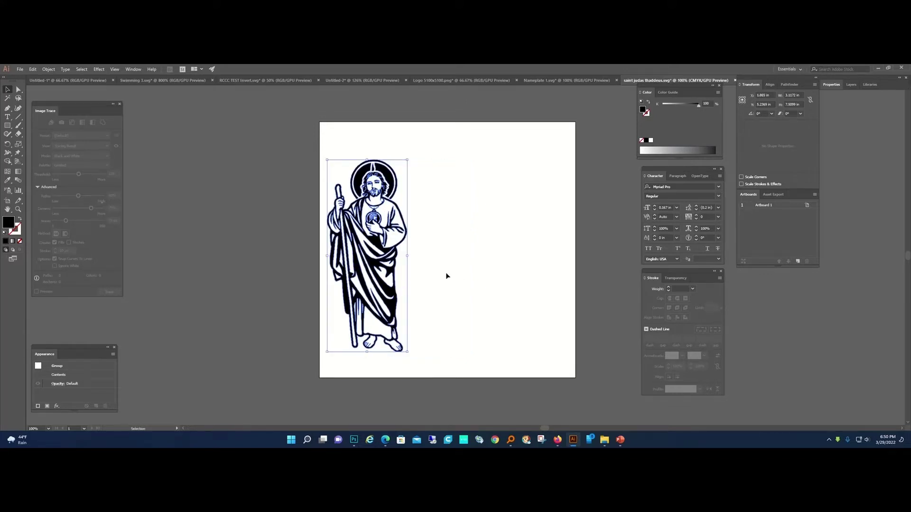
{"action": "left_click", "coordinate": [446, 276]}
{"action": "left_click", "coordinate": [389, 260]}
{"action": "key", "text": "a"}
{"action": "key", "text": "v"}
{"action": "key", "text": "a"}
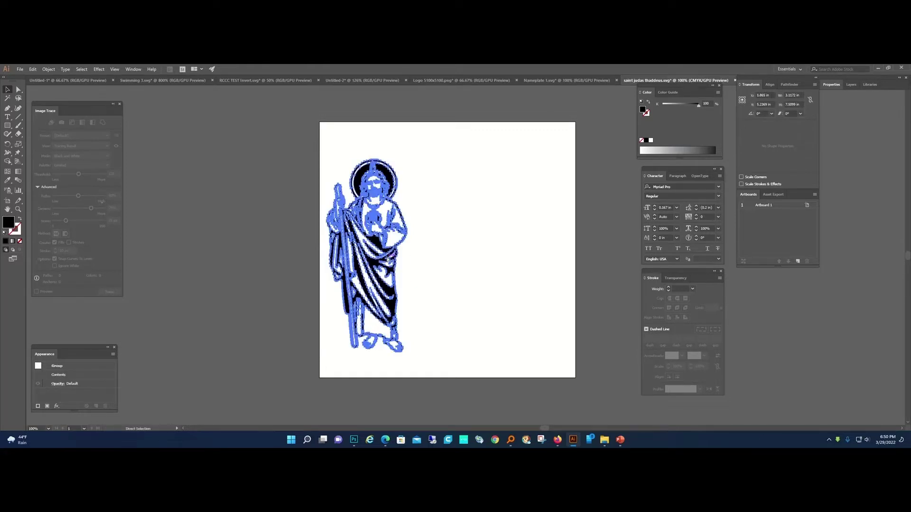
{"action": "key", "text": "v"}
{"action": "key", "text": "a"}
{"action": "key", "text": "v"}
{"action": "key", "text": "ctrl+c"}
{"action": "key", "text": "ctrl+v"}
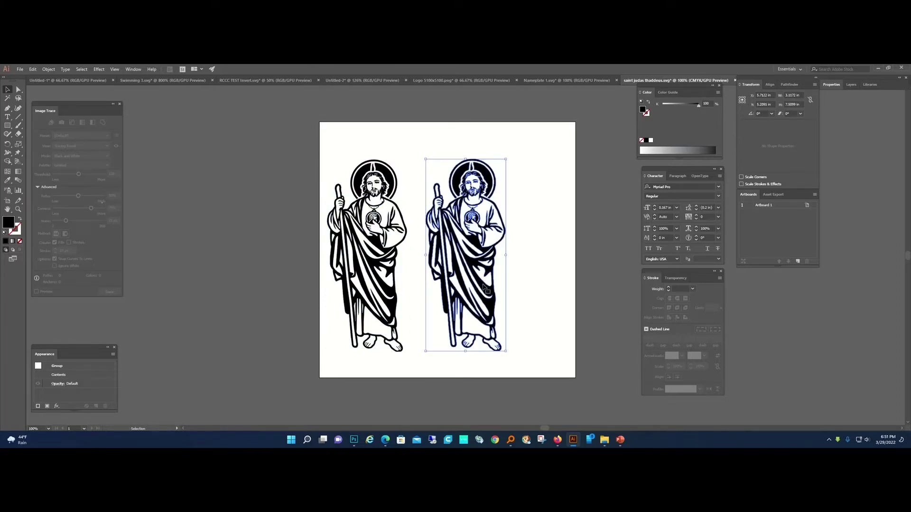
Step: Release the duplicate's compound path and Unite it into one solid black silhouette
{"action": "left_click", "coordinate": [49, 69]}
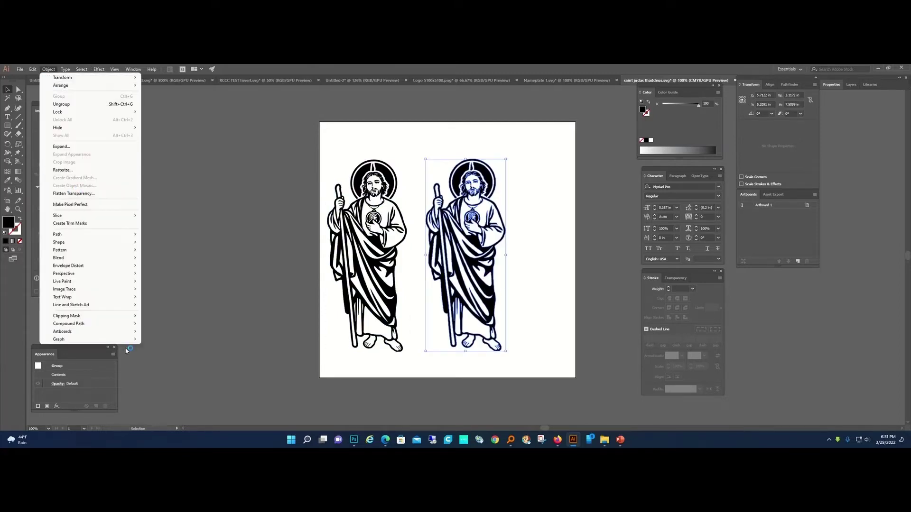
{"action": "mouse_move", "coordinate": [114, 324]}
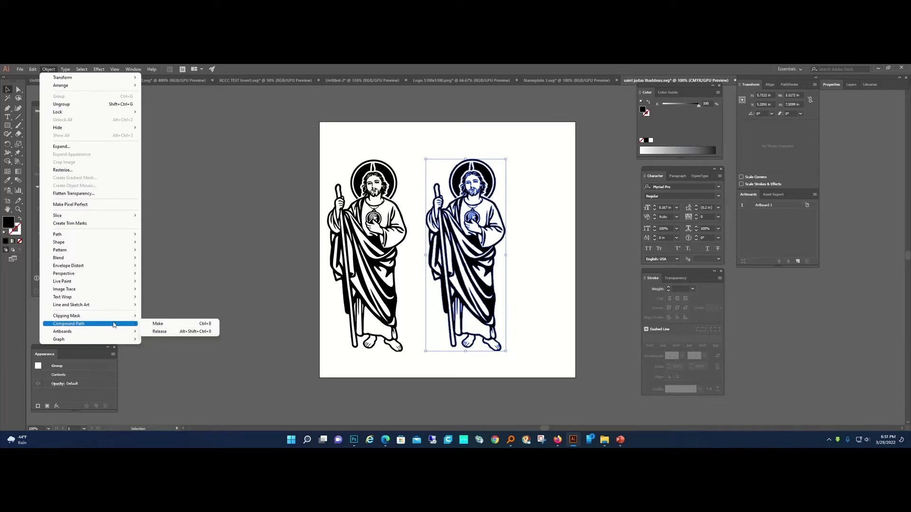
{"action": "left_click", "coordinate": [158, 323]}
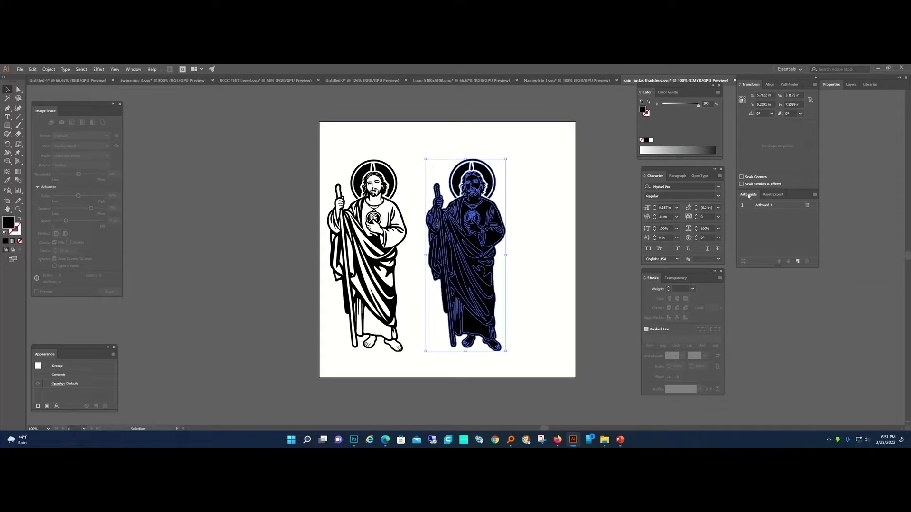
{"action": "left_click", "coordinate": [789, 84]}
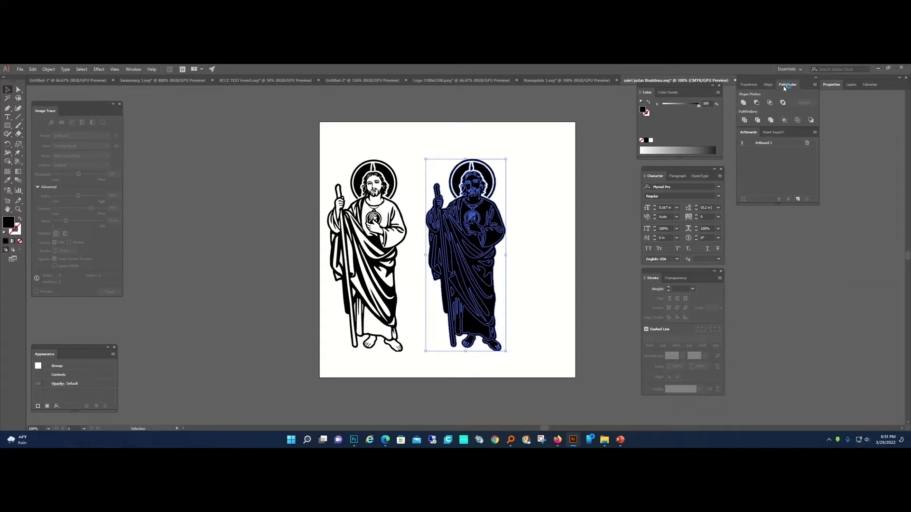
{"action": "left_click", "coordinate": [744, 103]}
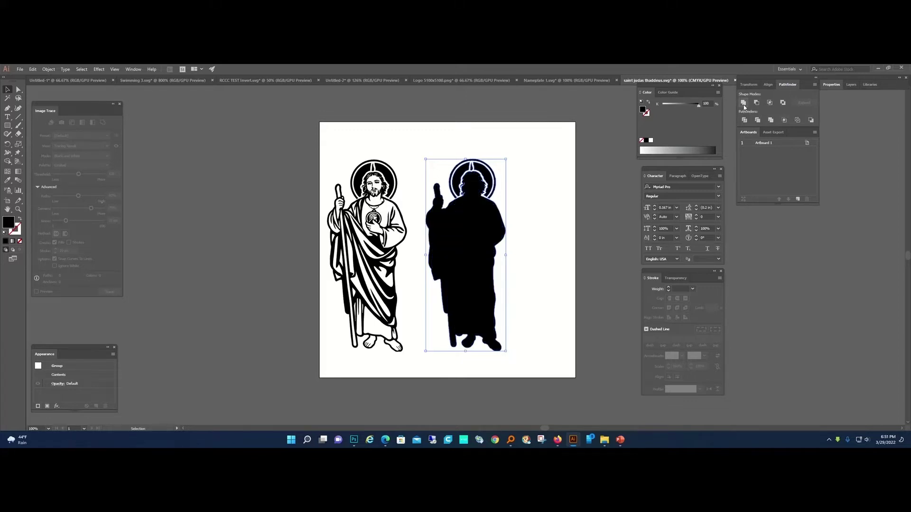
{"action": "left_click", "coordinate": [544, 221]}
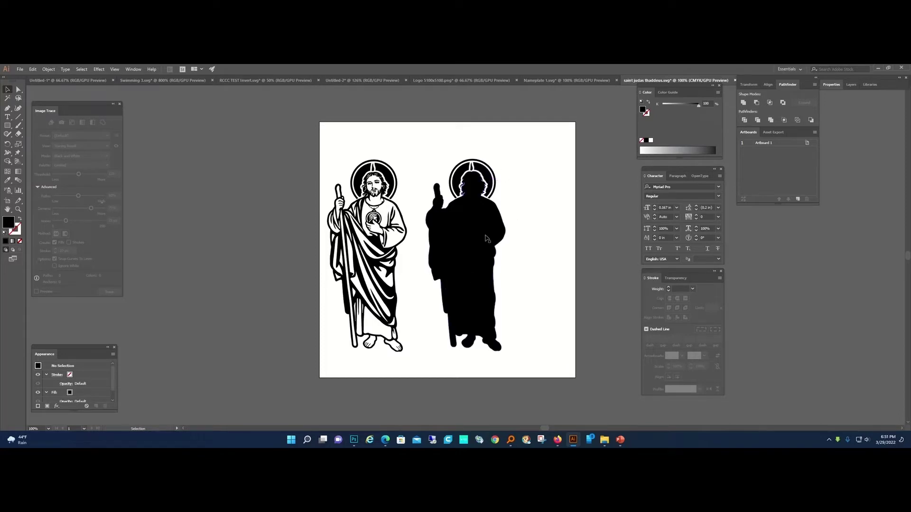
{"action": "left_click", "coordinate": [21, 212]}
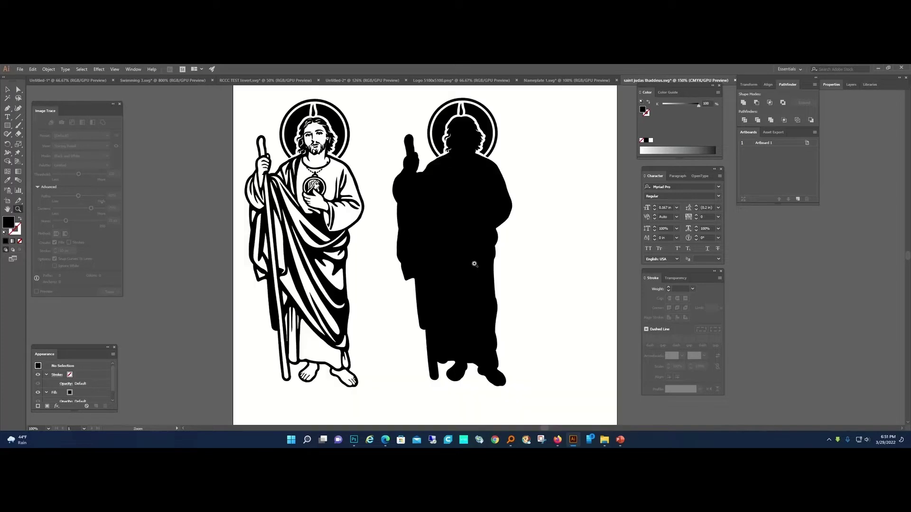
{"action": "left_click", "coordinate": [475, 262]}
{"action": "left_click", "coordinate": [474, 261]}
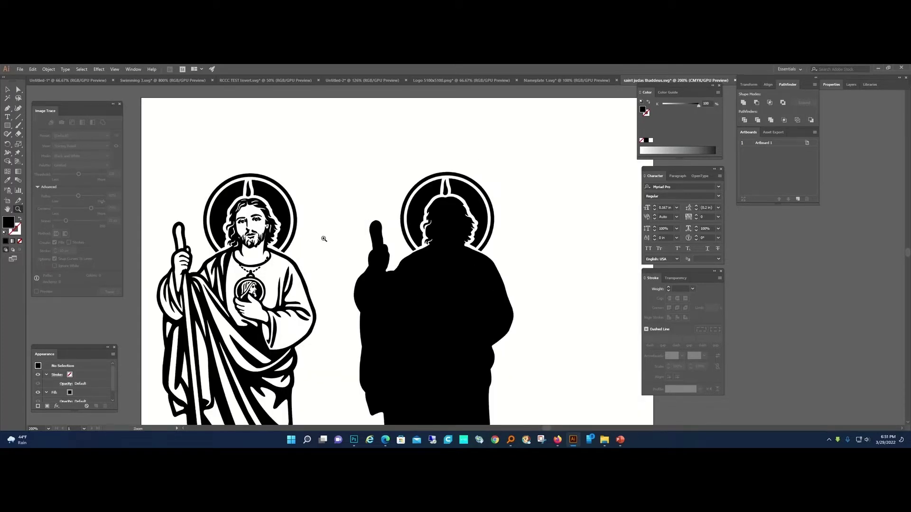
{"action": "left_click", "coordinate": [462, 252], "text": "alt"}
{"action": "left_click", "coordinate": [475, 242], "text": "alt"}
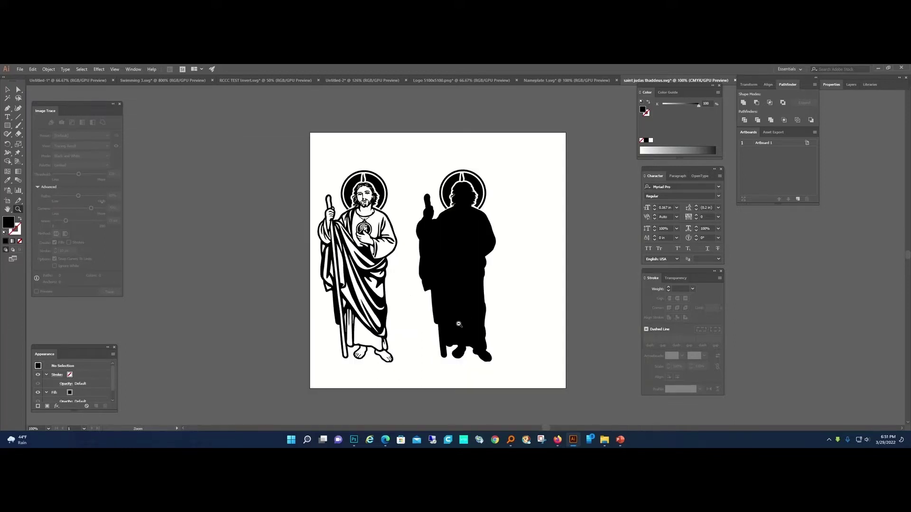
{"action": "left_click", "coordinate": [8, 90]}
Step: Swap the silhouette's fill and stroke and set the stroke to RGB red ff0000
{"action": "left_click", "coordinate": [462, 258]}
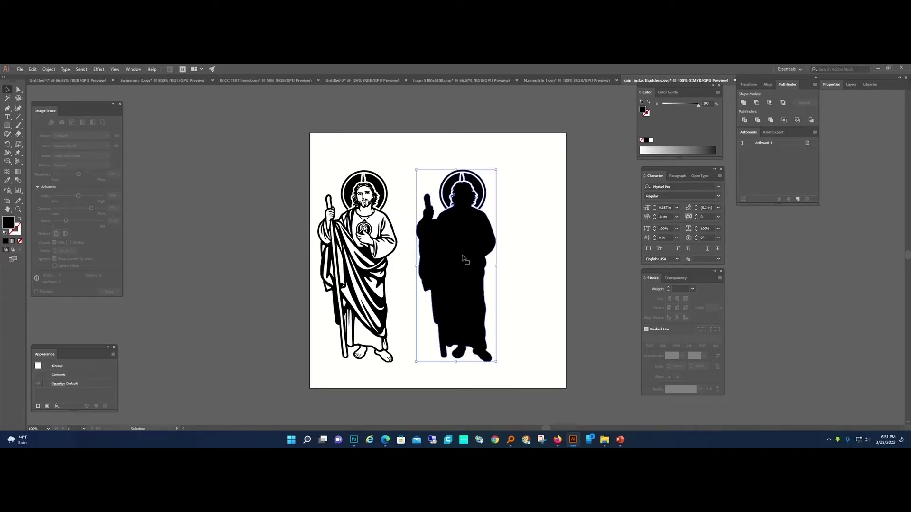
{"action": "left_click", "coordinate": [20, 221]}
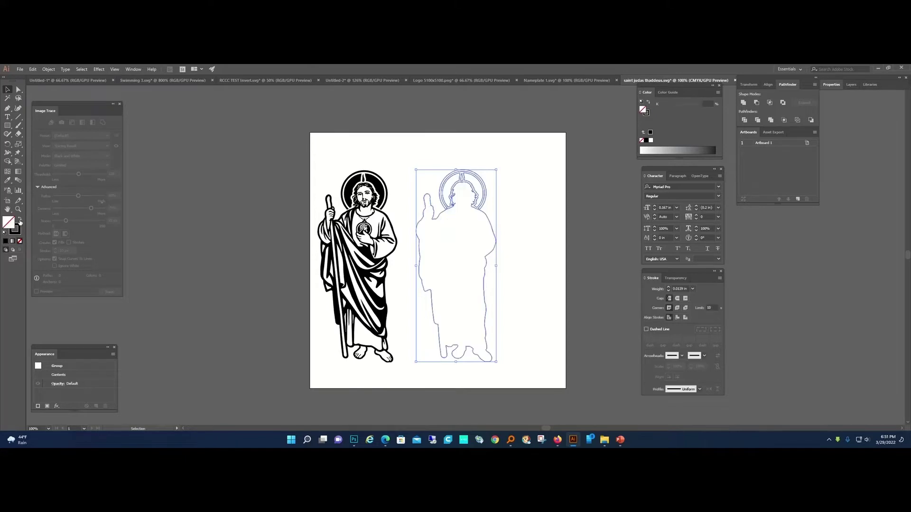
{"action": "left_click", "coordinate": [17, 232]}
{"action": "double_click", "coordinate": [16, 234]}
{"action": "type", "text": "ff0000"}
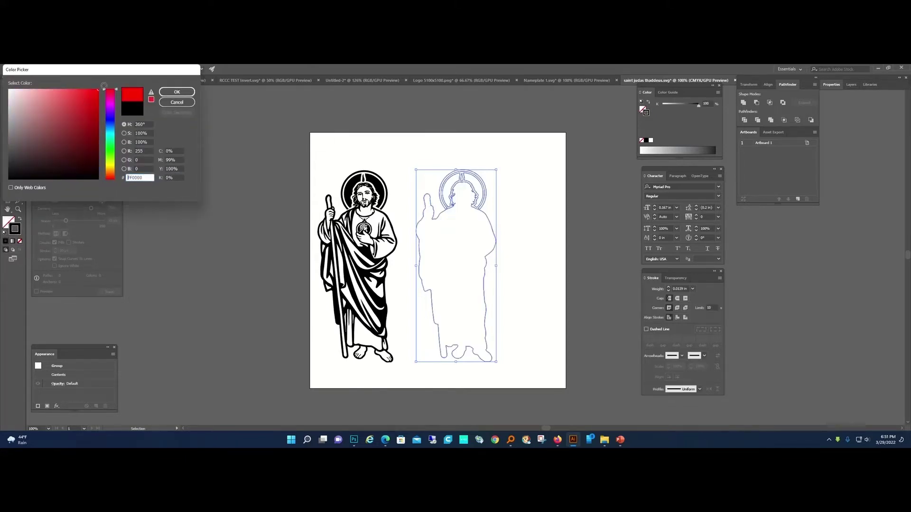
{"action": "left_click", "coordinate": [180, 93]}
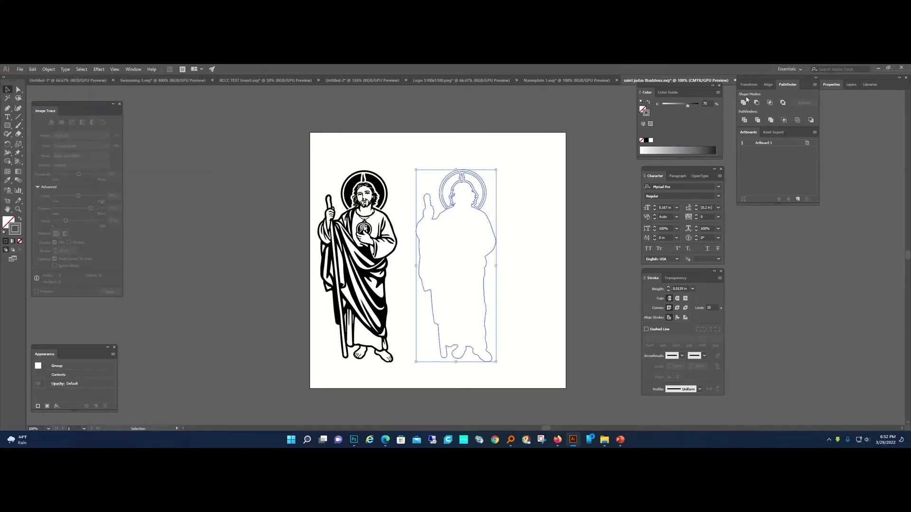
{"action": "left_click", "coordinate": [717, 93]}
{"action": "left_click", "coordinate": [735, 113]}
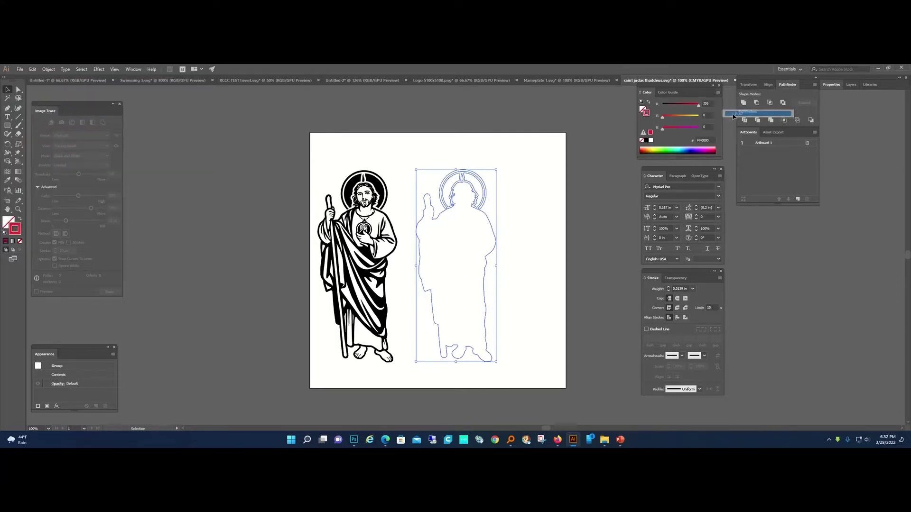
{"action": "left_click", "coordinate": [520, 208]}
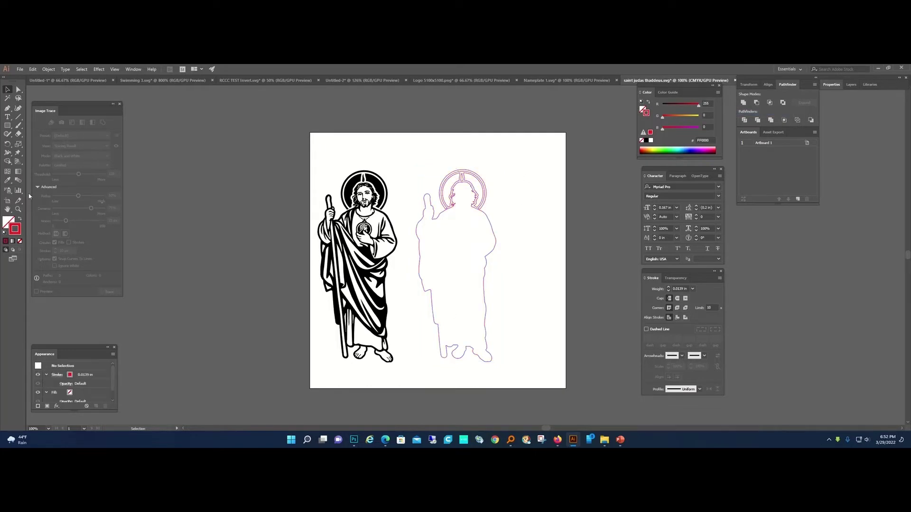
Step: Zoom in on the red halo and adjust the halo path's lower and right end anchors
{"action": "left_click", "coordinate": [18, 209]}
{"action": "left_click", "coordinate": [481, 240]}
{"action": "left_click", "coordinate": [487, 243]}
{"action": "left_click", "coordinate": [466, 213]}
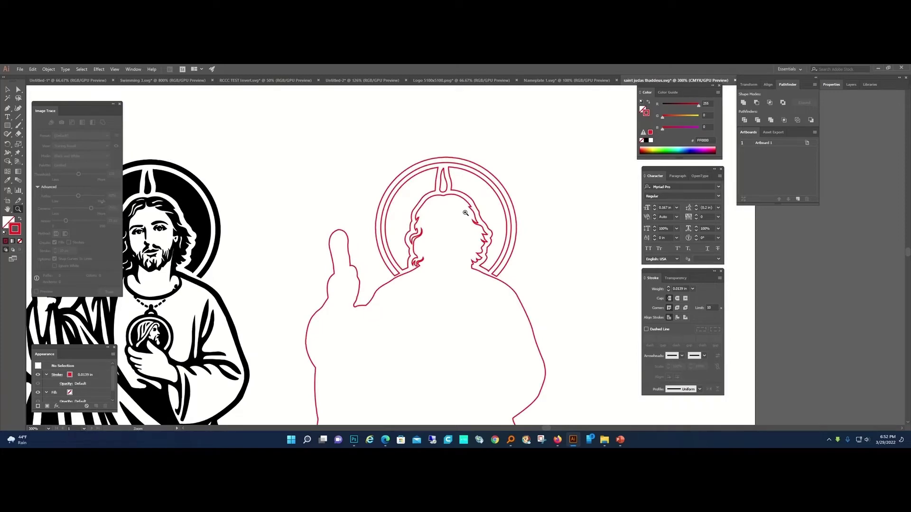
{"action": "left_click", "coordinate": [461, 280]}
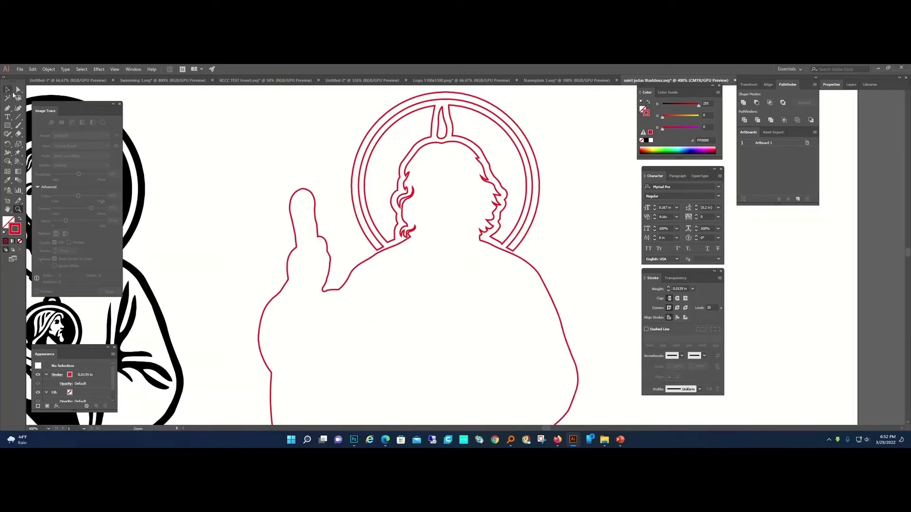
{"action": "left_click", "coordinate": [415, 231]}
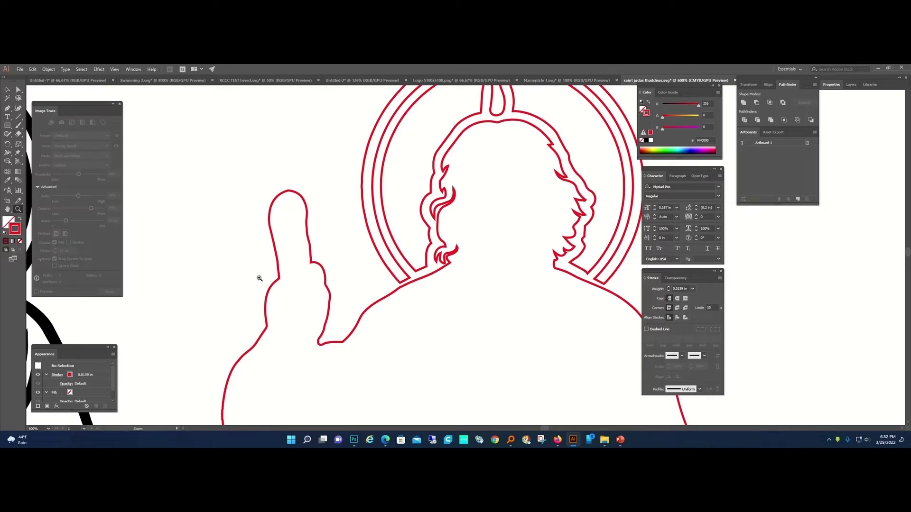
{"action": "left_click", "coordinate": [19, 89]}
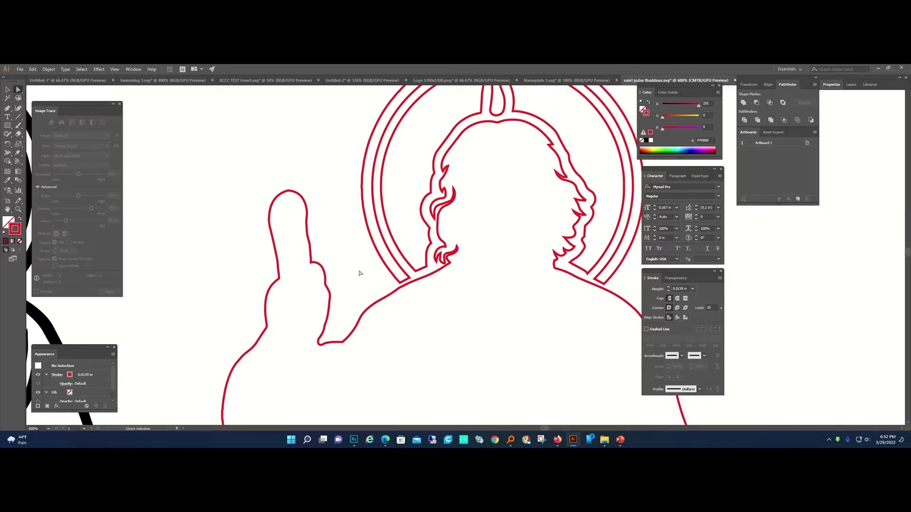
{"action": "left_click", "coordinate": [402, 283]}
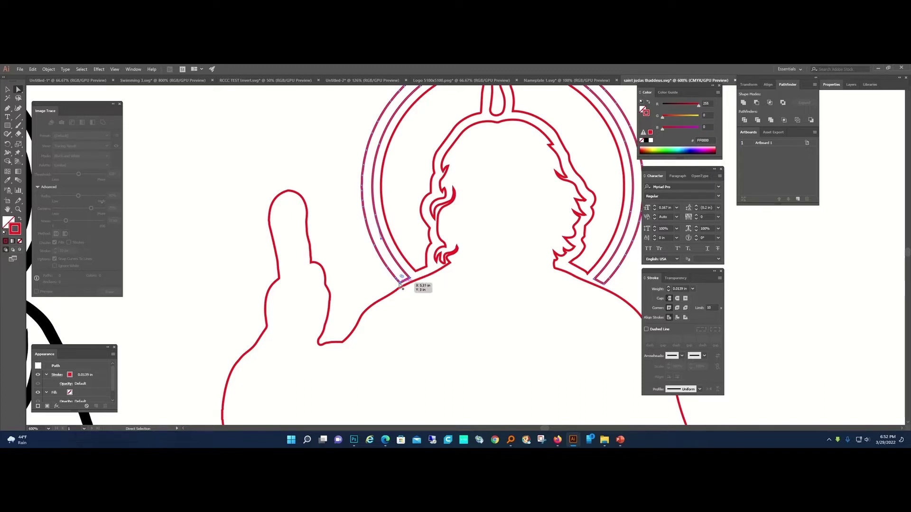
{"action": "left_click_drag", "start_coordinate": [401, 284], "coordinate": [403, 288]}
{"action": "left_click_drag", "start_coordinate": [595, 281], "coordinate": [591, 285]}
{"action": "left_click", "coordinate": [576, 313]}
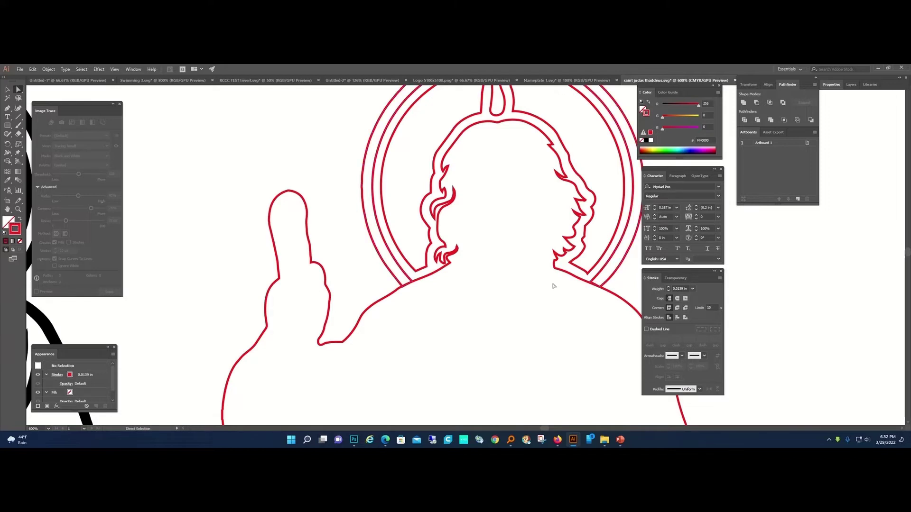
Step: Delete the flame wedges and the inner left and right halo lines
{"action": "scroll", "coordinate": [484, 296], "scroll_direction": "up", "scroll_amount": 2}
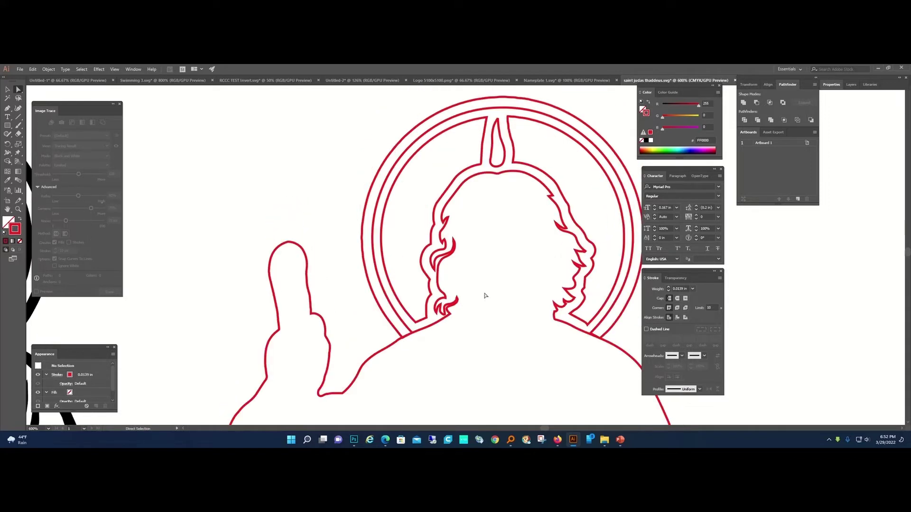
{"action": "left_click", "coordinate": [503, 166]}
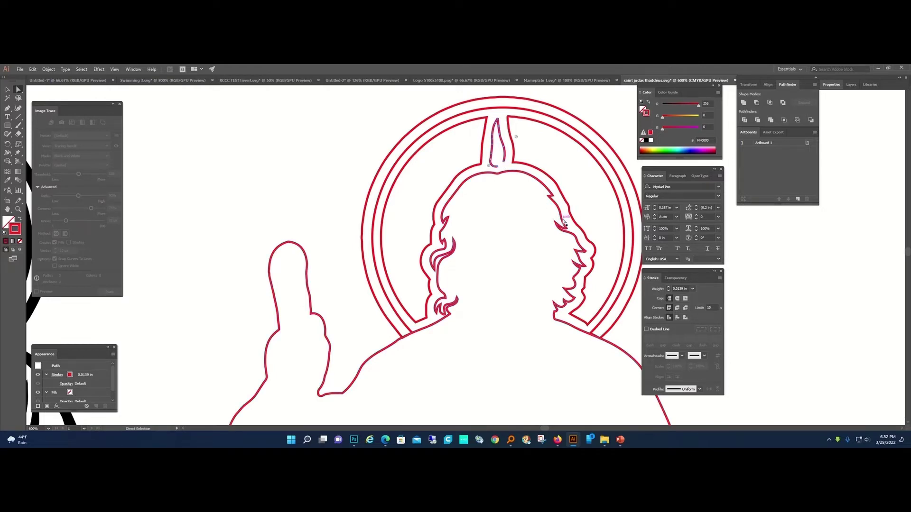
{"action": "key", "text": "Delete"}
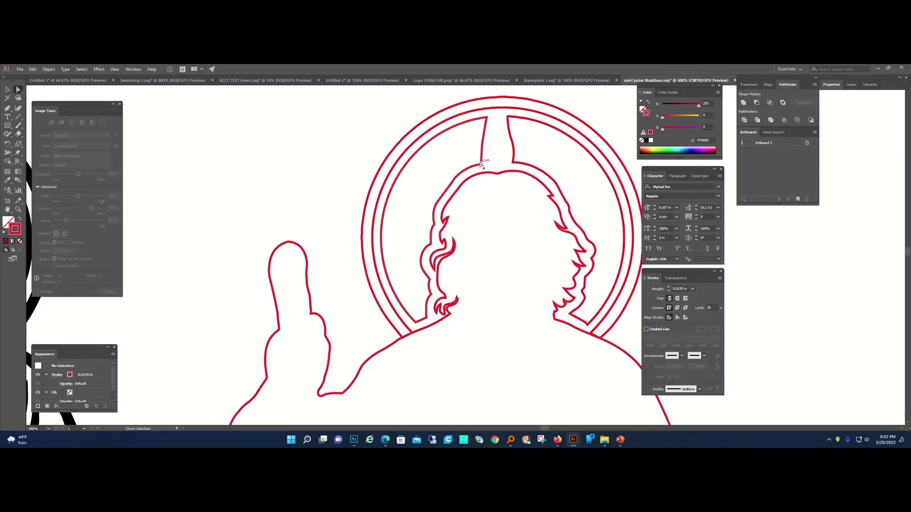
{"action": "left_click", "coordinate": [481, 164]}
{"action": "key", "text": "Delete"}
{"action": "left_click", "coordinate": [530, 170]}
{"action": "key", "text": "Delete"}
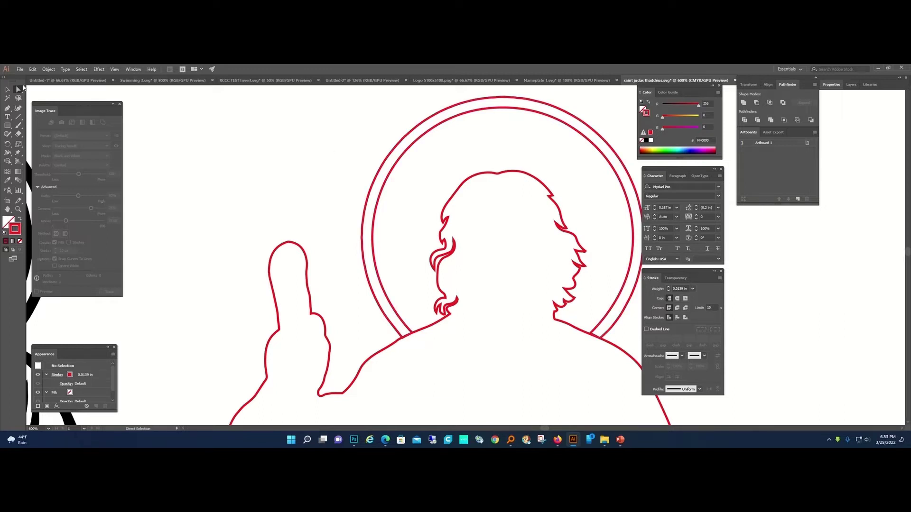
{"action": "left_click", "coordinate": [411, 331]}
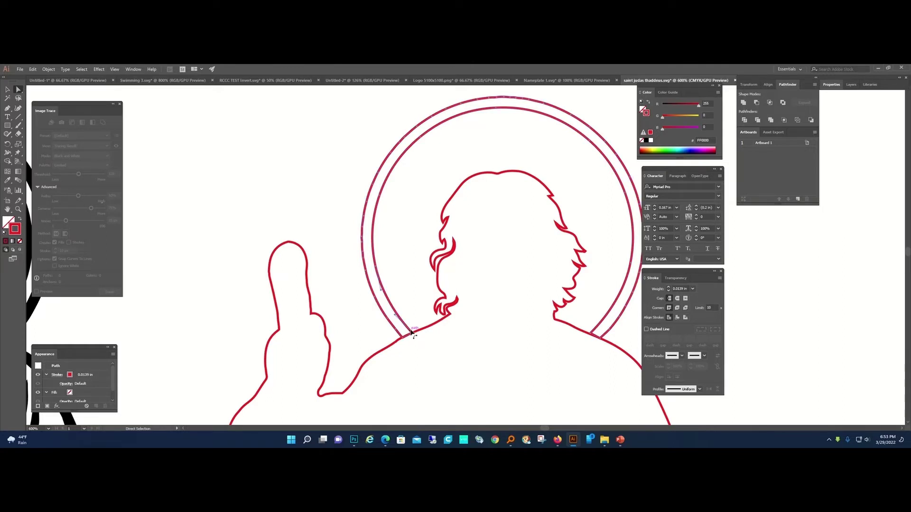
Step: Zoom out to the whole artboard and marquee-select the pink silhouette outline
{"action": "left_click", "coordinate": [18, 210]}
{"action": "left_click", "coordinate": [560, 349], "text": "alt"}
{"action": "left_click", "coordinate": [445, 356], "text": "alt"}
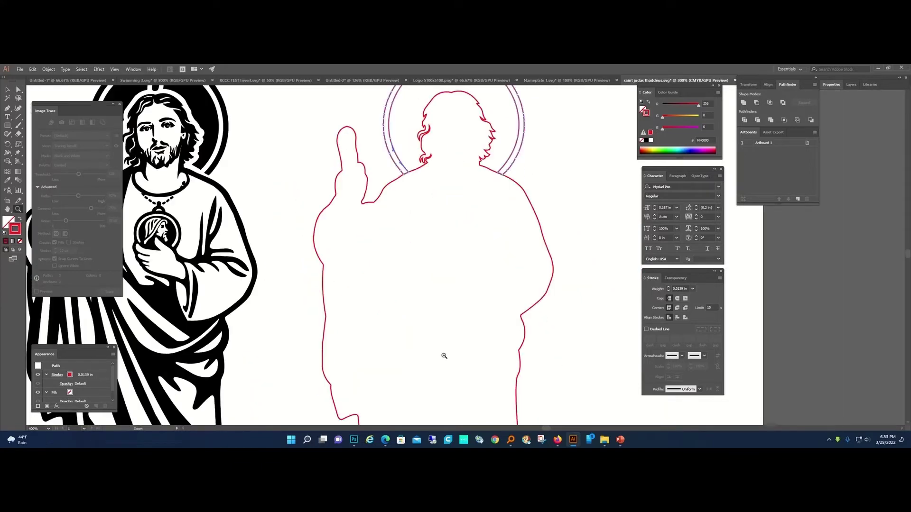
{"action": "left_click", "coordinate": [473, 245], "text": "alt"}
{"action": "left_click", "coordinate": [468, 292], "text": "alt"}
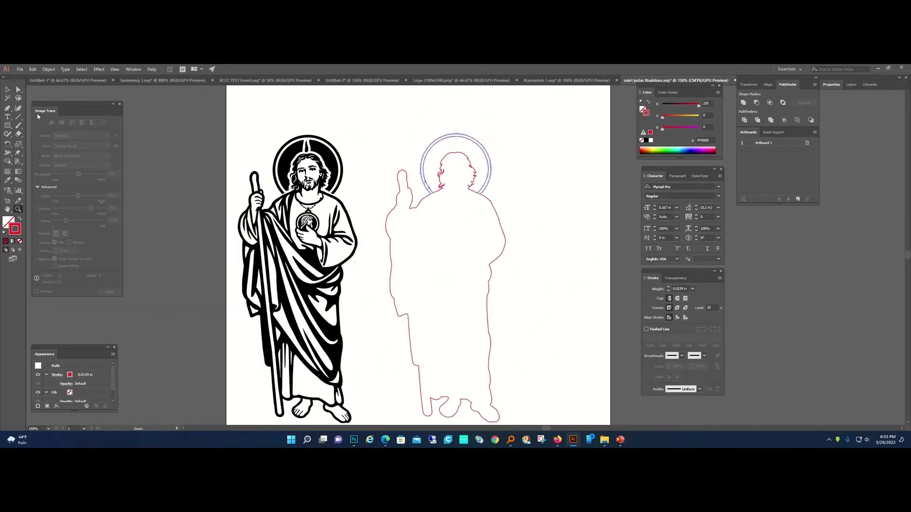
{"action": "left_click", "coordinate": [8, 90]}
{"action": "left_click", "coordinate": [379, 130]}
{"action": "left_click_drag", "start_coordinate": [378, 129], "coordinate": [530, 295]}
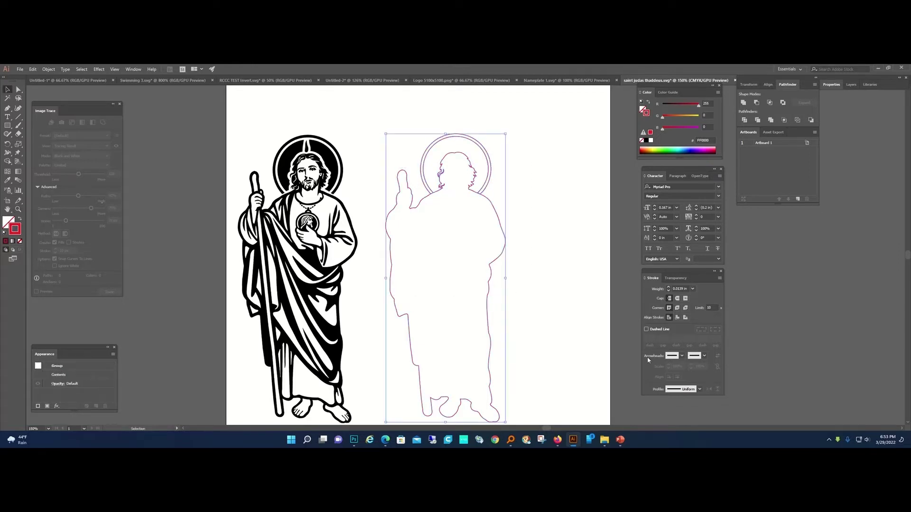
Step: Make the outline a compound path, then release it back to a plain path
{"action": "left_click", "coordinate": [49, 69]}
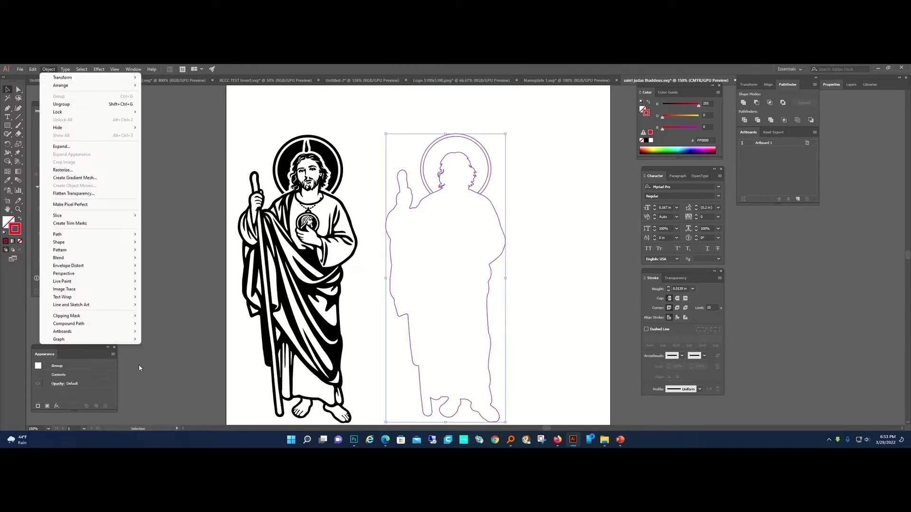
{"action": "mouse_move", "coordinate": [109, 326]}
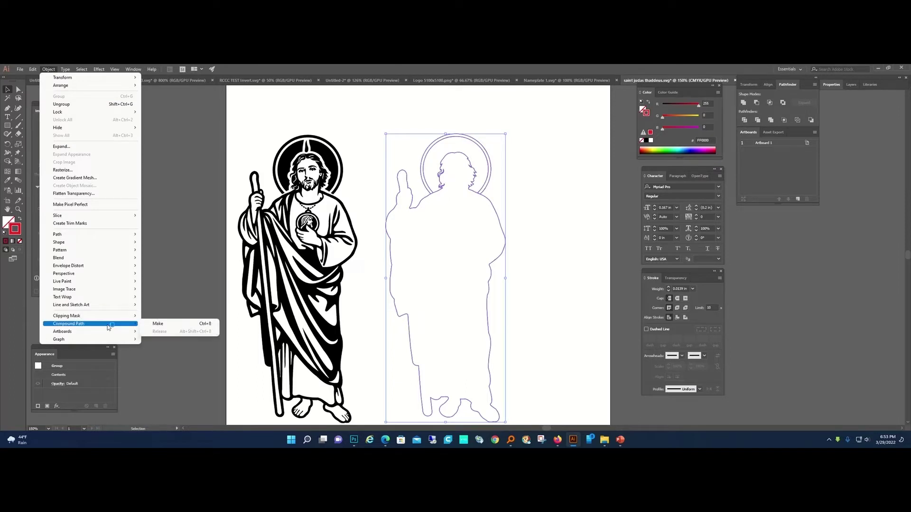
{"action": "left_click", "coordinate": [157, 324]}
{"action": "left_click", "coordinate": [48, 69]}
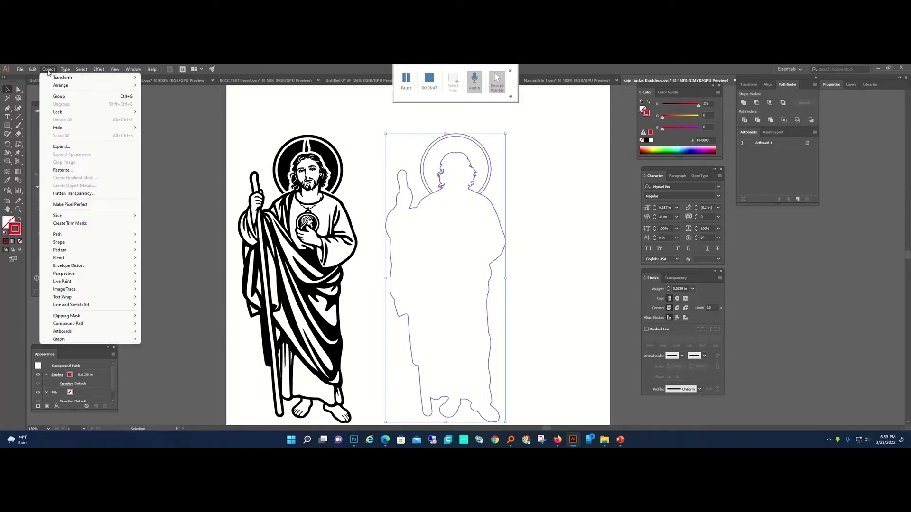
{"action": "mouse_move", "coordinate": [90, 324]}
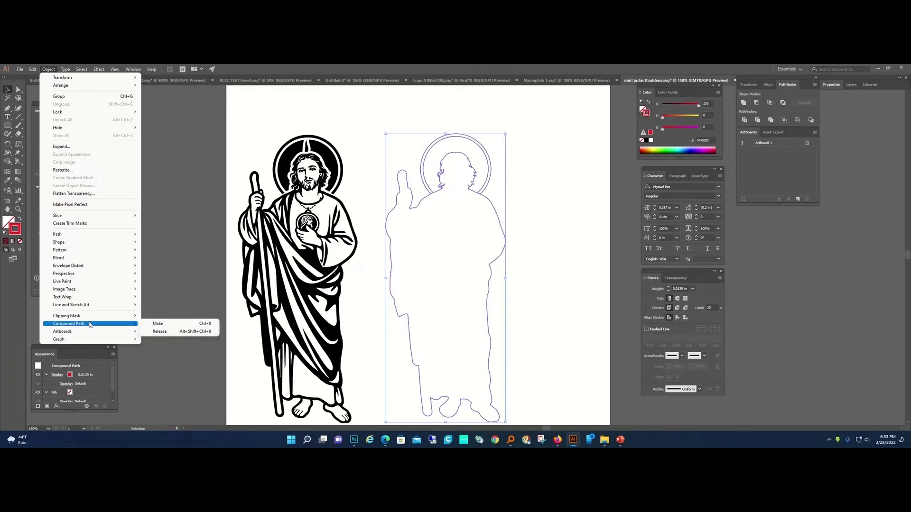
{"action": "left_click", "coordinate": [154, 332]}
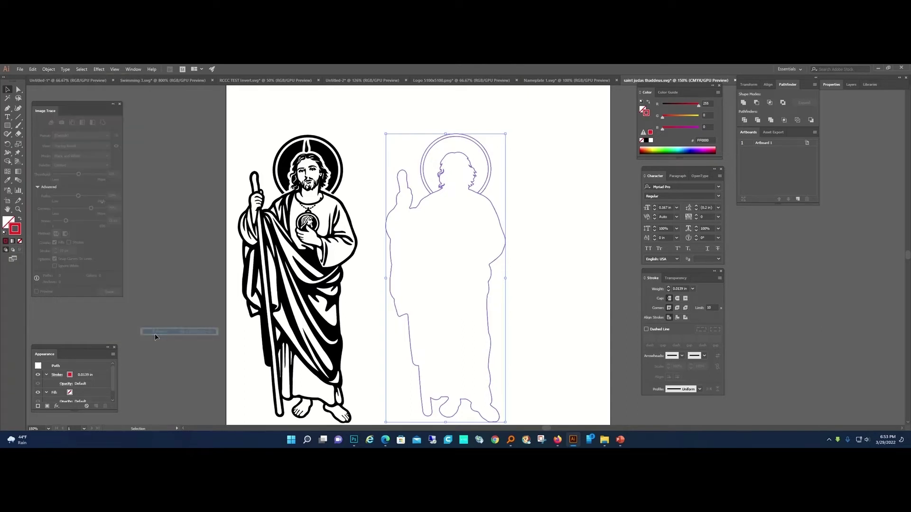
Step: Reselect the figure's outline and merge it with Pathfinder Unite
{"action": "left_click", "coordinate": [553, 327]}
{"action": "left_click", "coordinate": [477, 174]}
{"action": "left_click", "coordinate": [561, 203]}
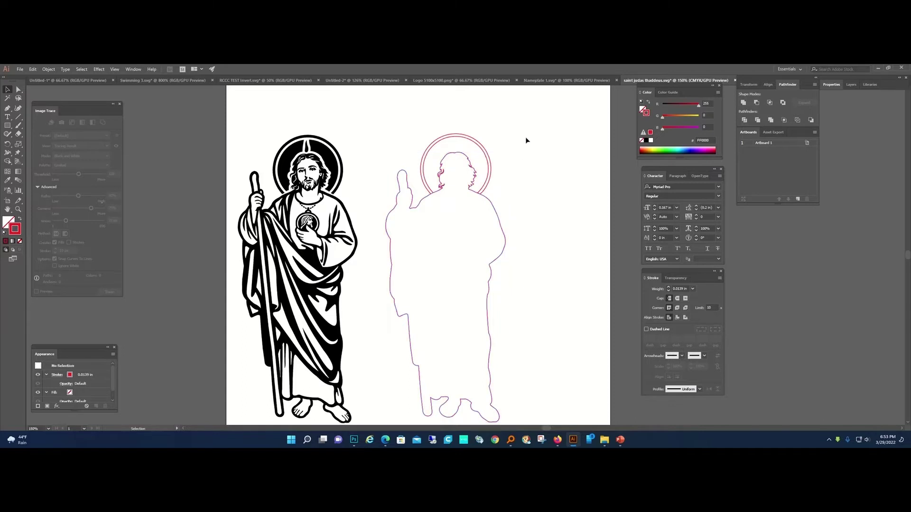
{"action": "left_click", "coordinate": [398, 266]}
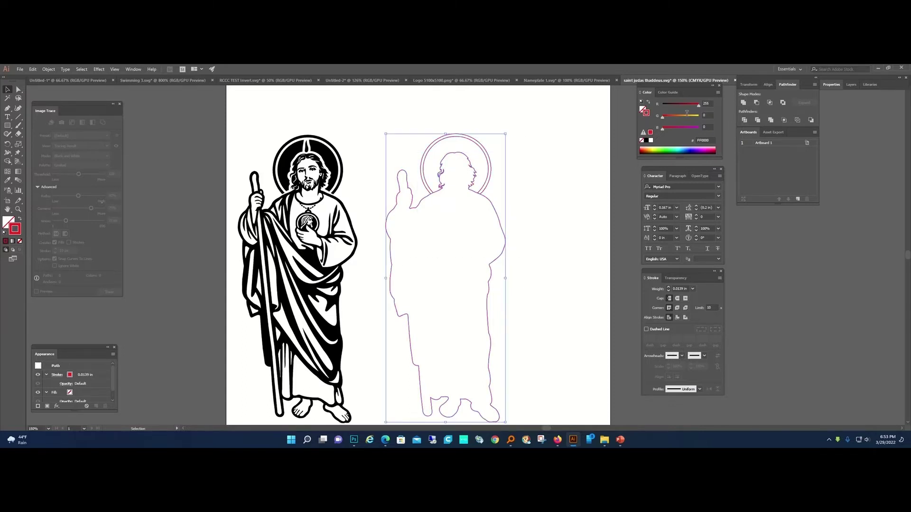
{"action": "left_click", "coordinate": [744, 103]}
{"action": "left_click", "coordinate": [538, 222]}
{"action": "left_click", "coordinate": [18, 209]}
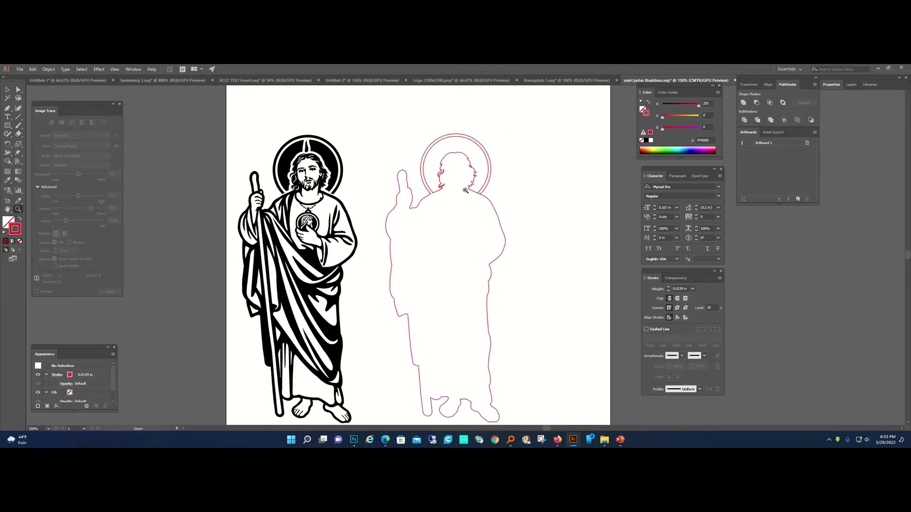
{"action": "left_click", "coordinate": [468, 208]}
{"action": "left_click", "coordinate": [472, 332]}
{"action": "left_click", "coordinate": [490, 210]}
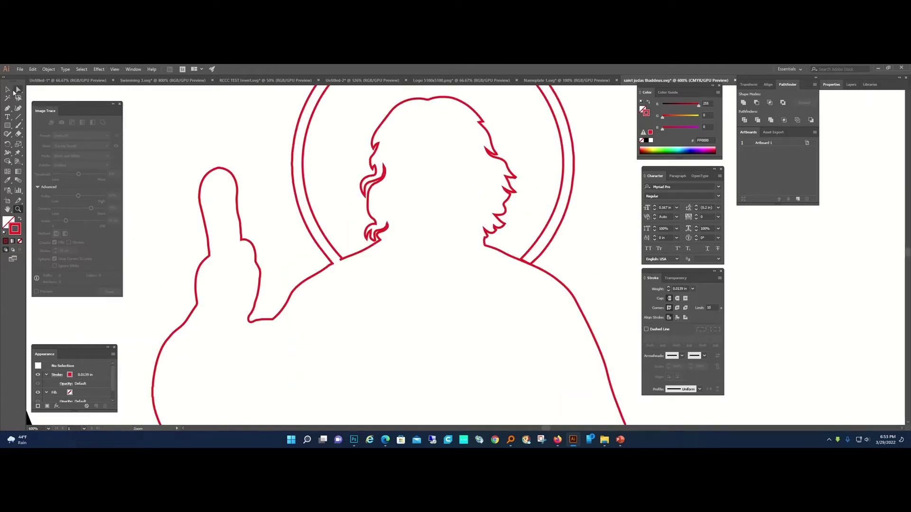
Step: Unite the neck-area anchors, then adjust an anchor and handle at the halo-shoulder junction
{"action": "left_click", "coordinate": [18, 89]}
{"action": "left_click_drag", "start_coordinate": [589, 231], "coordinate": [417, 291]}
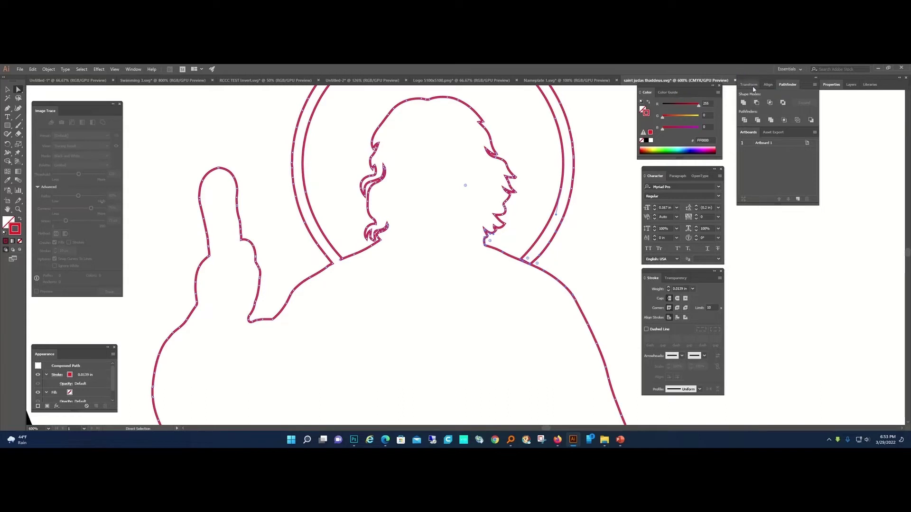
{"action": "left_click", "coordinate": [749, 85]}
{"action": "left_click", "coordinate": [789, 85]}
{"action": "left_click", "coordinate": [746, 103]}
{"action": "left_click", "coordinate": [390, 301]}
{"action": "mouse_move", "coordinate": [527, 259]}
{"action": "left_mouse_down"}
{"action": "mouse_move", "coordinate": [531, 269]}
{"action": "mouse_move", "coordinate": [521, 261]}
{"action": "left_mouse_up"}
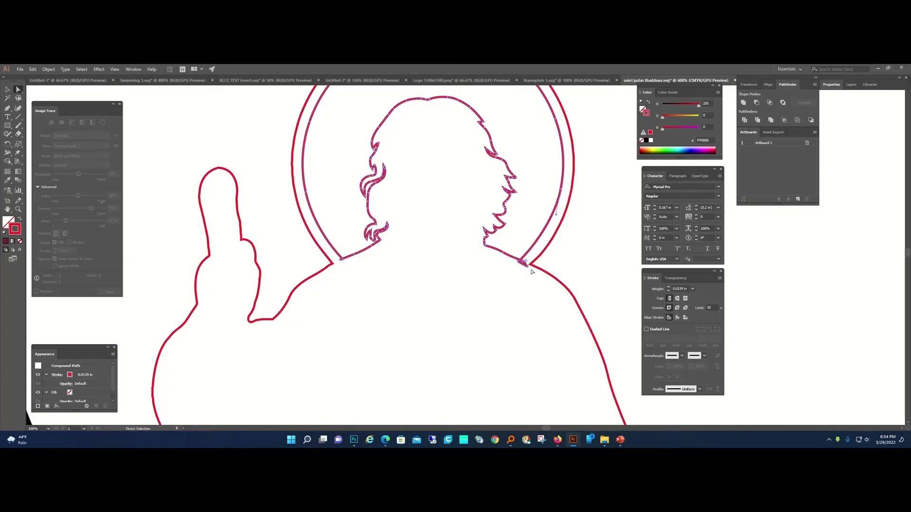
{"action": "left_click", "coordinate": [532, 268]}
{"action": "left_click", "coordinate": [527, 279]}
Step: Draw two short vertical cut lines at the left and right halo junctions
{"action": "scroll", "coordinate": [446, 297], "scroll_direction": "up", "scroll_amount": 2}
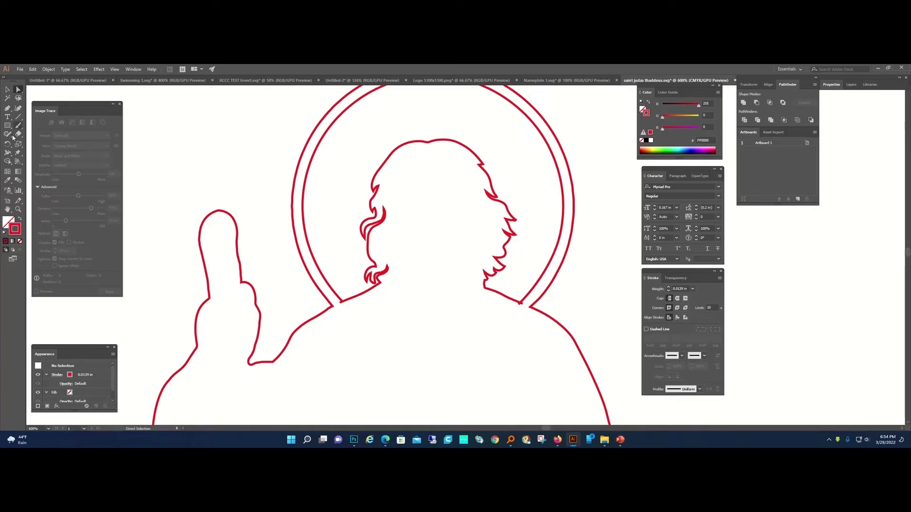
{"action": "left_click", "coordinate": [18, 117]}
{"action": "left_click_drag", "start_coordinate": [342, 294], "coordinate": [343, 308]}
{"action": "left_click_drag", "start_coordinate": [519, 295], "coordinate": [520, 311]}
Step: Select all the artwork and apply Pathfinder Divide, then Pathfinder Trim
{"action": "left_click", "coordinate": [8, 90]}
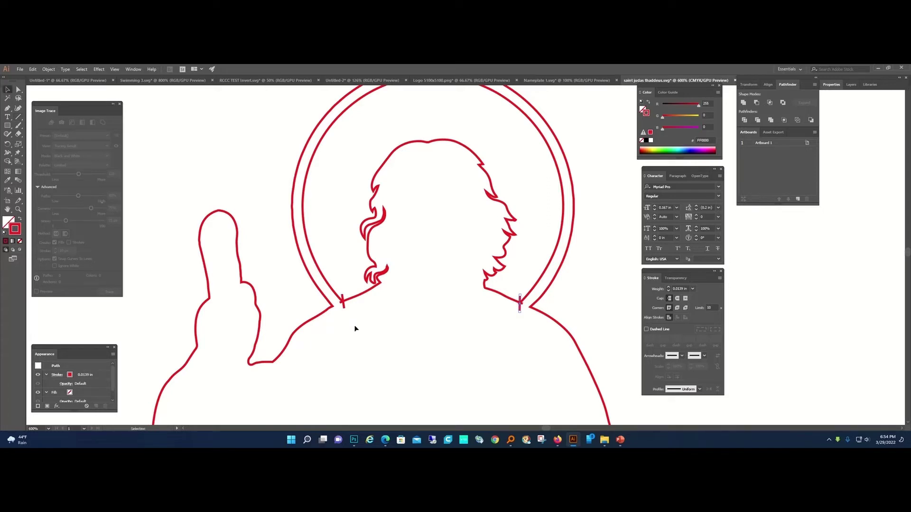
{"action": "key", "text": "ctrl+a"}
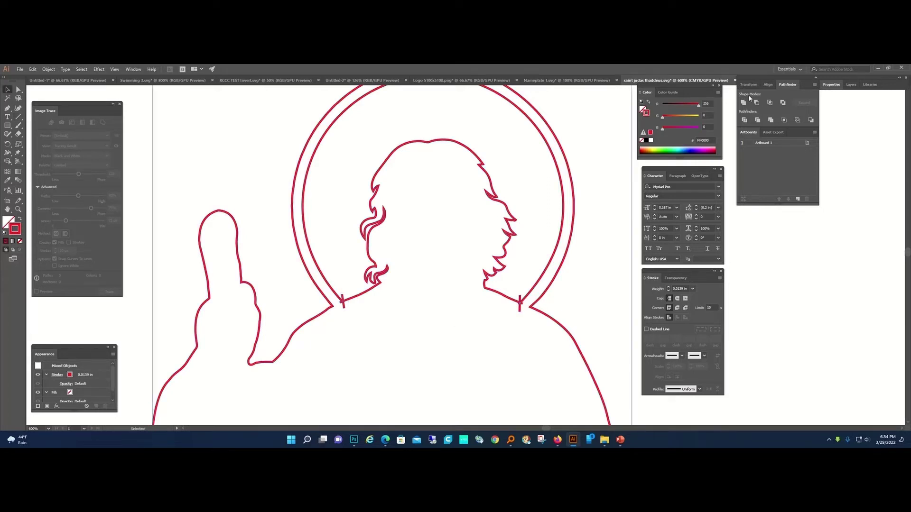
{"action": "left_click", "coordinate": [749, 120]}
{"action": "left_click", "coordinate": [527, 276]}
{"action": "key", "text": "ctrl+a"}
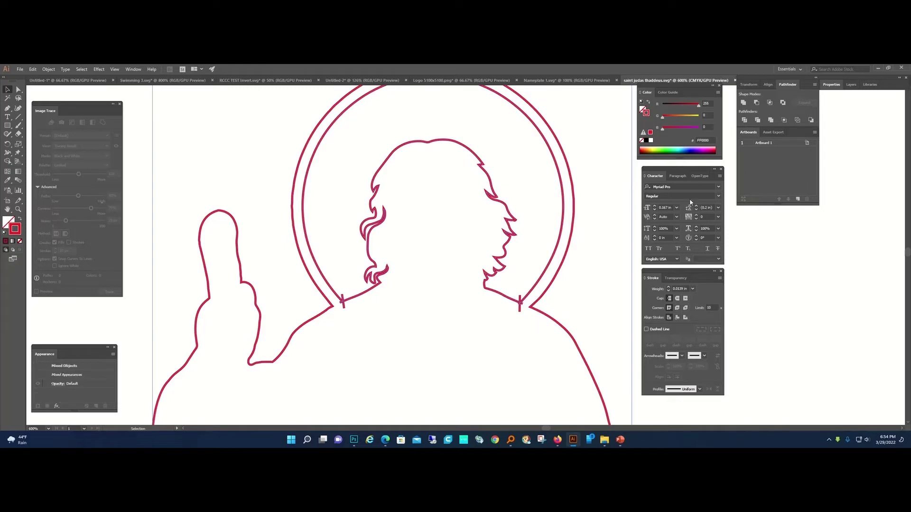
{"action": "left_click", "coordinate": [758, 122]}
{"action": "left_click", "coordinate": [175, 144]}
Step: Marquee-select all the outline pieces and ungroup them
{"action": "left_click_drag", "start_coordinate": [184, 148], "coordinate": [566, 350]}
{"action": "left_click", "coordinate": [49, 70]}
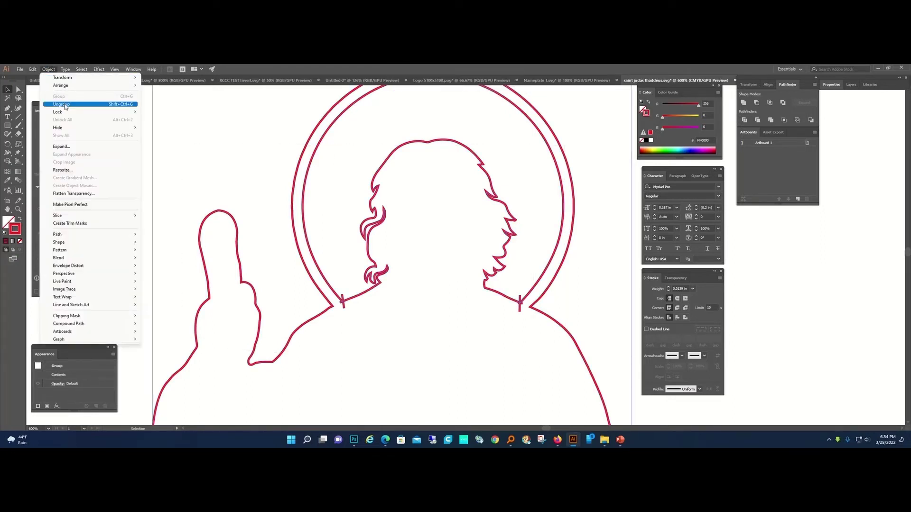
{"action": "left_click", "coordinate": [62, 104]}
{"action": "left_click", "coordinate": [475, 213]}
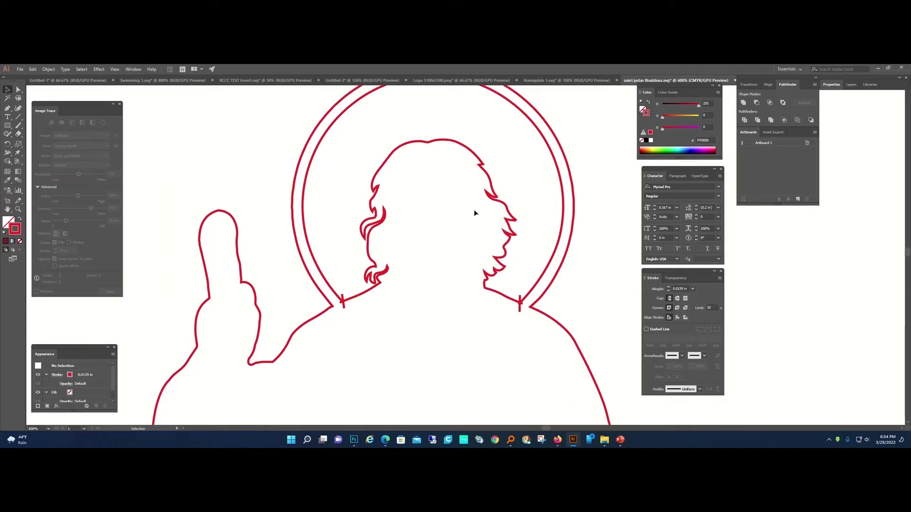
Step: Make an offset copy of the figure outline compound path
{"action": "left_click", "coordinate": [386, 221]}
{"action": "left_click_drag", "start_coordinate": [385, 220], "coordinate": [402, 217]}
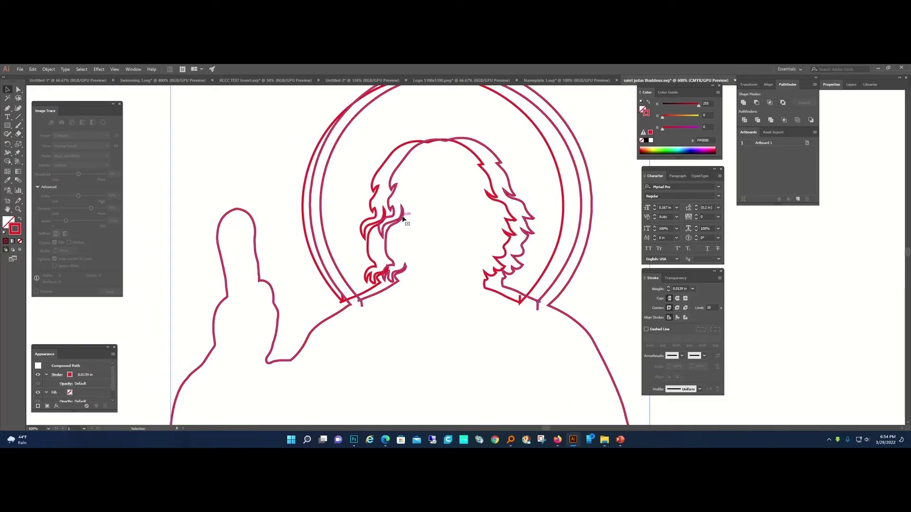
{"action": "scroll", "coordinate": [402, 217], "scroll_direction": "down", "scroll_amount": 5}
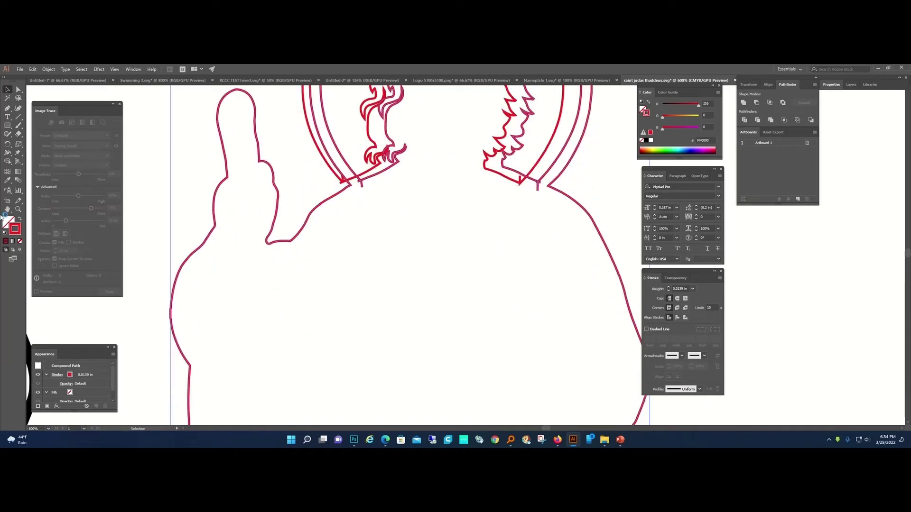
{"action": "left_click", "coordinate": [18, 209]}
{"action": "left_click", "coordinate": [335, 251], "text": "alt"}
{"action": "left_click", "coordinate": [335, 251], "text": "alt"}
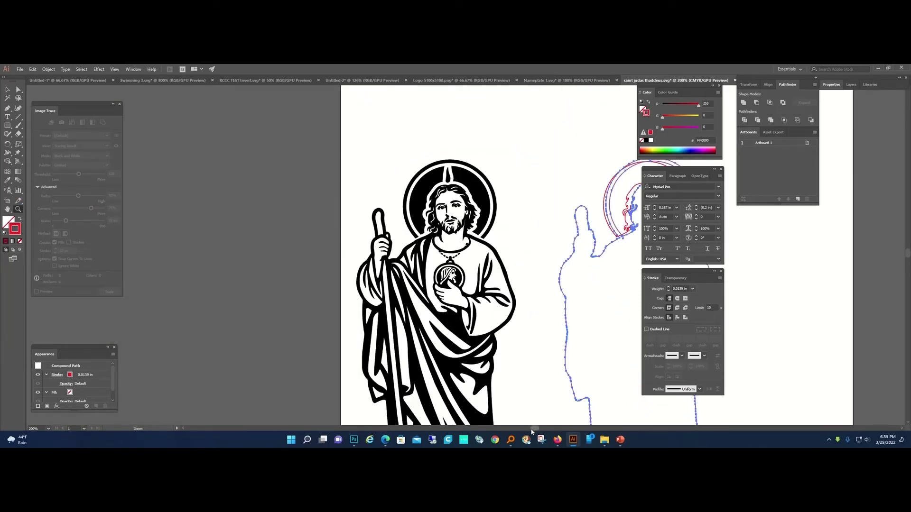
Step: Move the figure outline aside and delete the leftover halo-and-hair piece
{"action": "left_click_drag", "start_coordinate": [532, 429], "coordinate": [551, 430]}
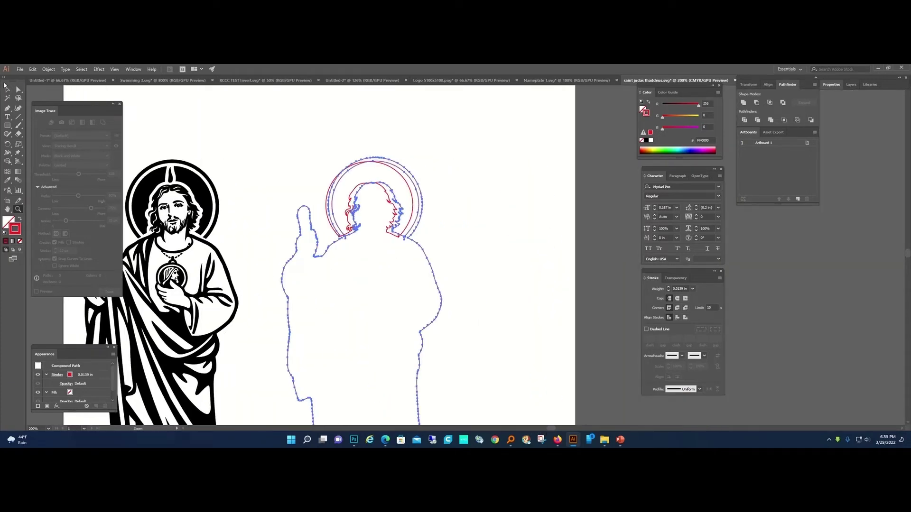
{"action": "left_click", "coordinate": [7, 86]}
{"action": "left_click", "coordinate": [351, 237]}
{"action": "left_click_drag", "start_coordinate": [350, 236], "coordinate": [538, 212]}
{"action": "left_click", "coordinate": [438, 256]}
{"action": "left_click_drag", "start_coordinate": [421, 254], "coordinate": [302, 150]}
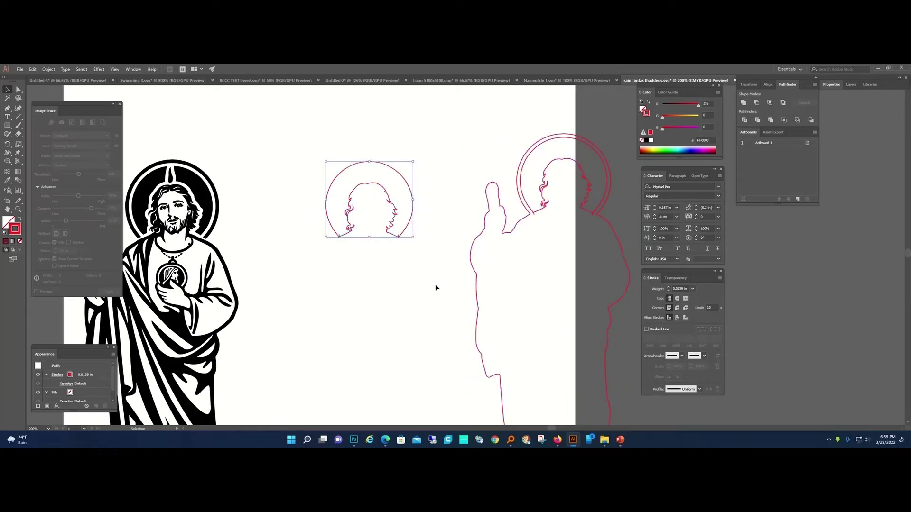
{"action": "key", "text": "Delete"}
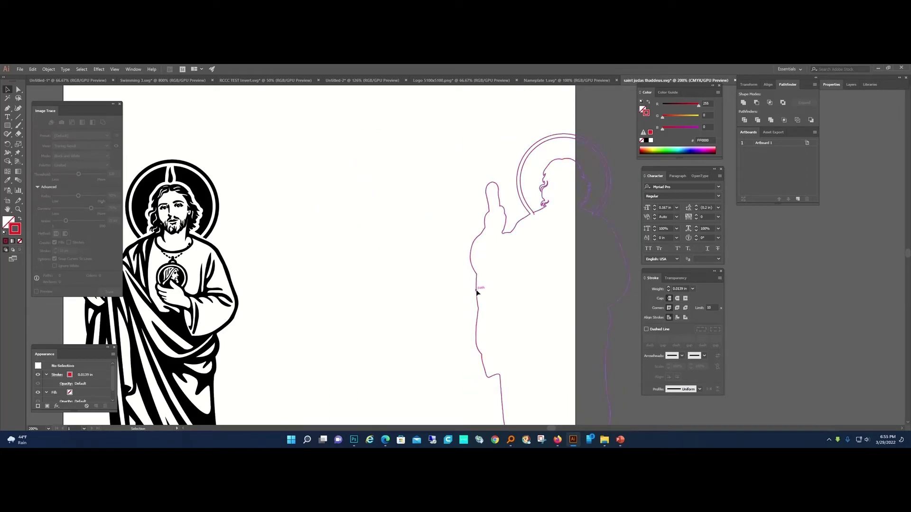
Step: Drag the outline back into place and zoom in on the halo
{"action": "left_click_drag", "start_coordinate": [478, 291], "coordinate": [321, 260]}
{"action": "scroll", "coordinate": [417, 206], "scroll_direction": "up", "scroll_amount": 2}
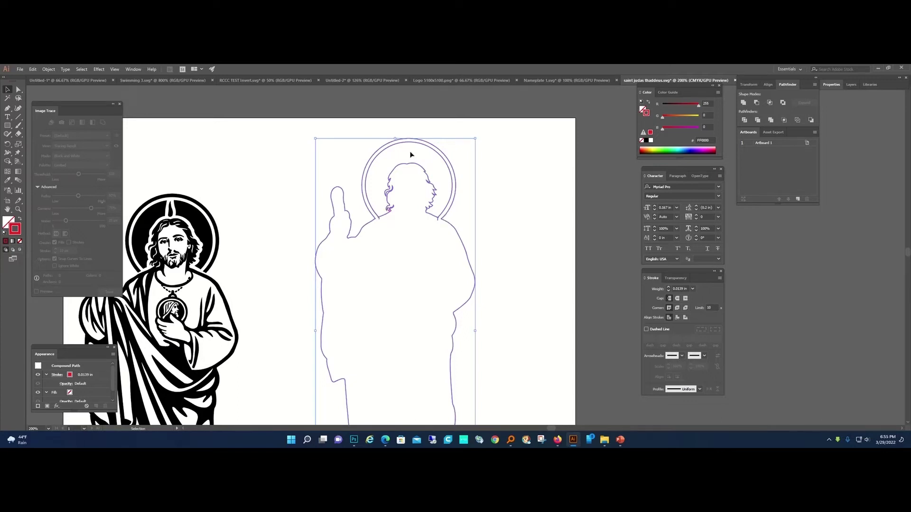
{"action": "key", "text": "z"}
{"action": "left_click", "coordinate": [410, 192]}
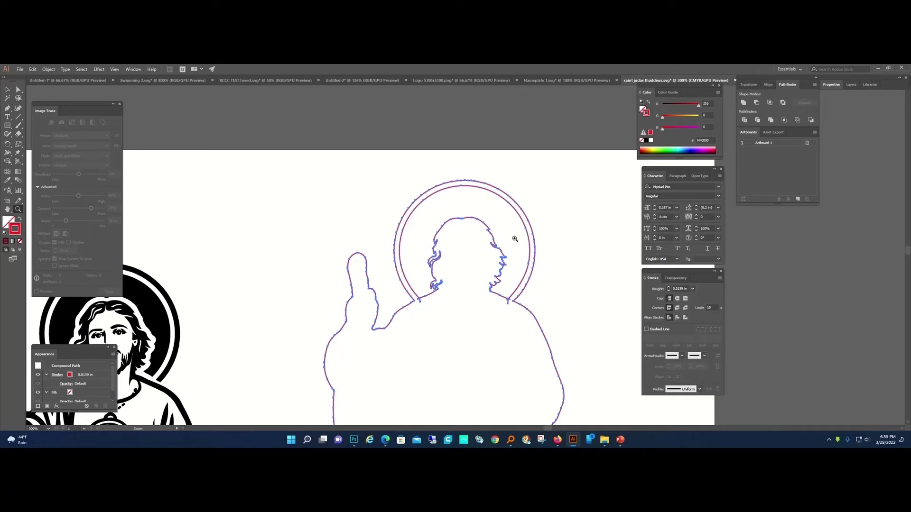
Step: Zoom in on the neck and draw a short line across the left neck junction
{"action": "left_click", "coordinate": [17, 89]}
{"action": "left_click", "coordinate": [412, 250]}
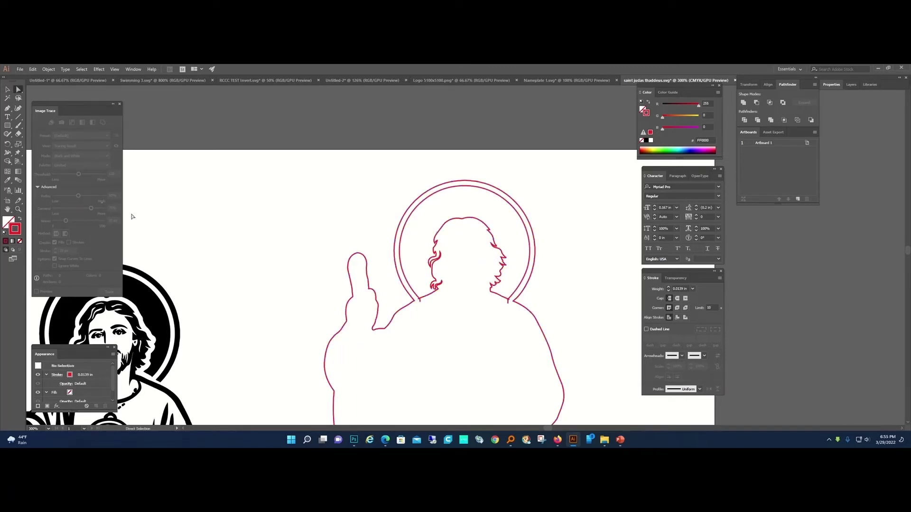
{"action": "left_click", "coordinate": [18, 209]}
{"action": "left_click", "coordinate": [519, 293]}
{"action": "left_click", "coordinate": [367, 227]}
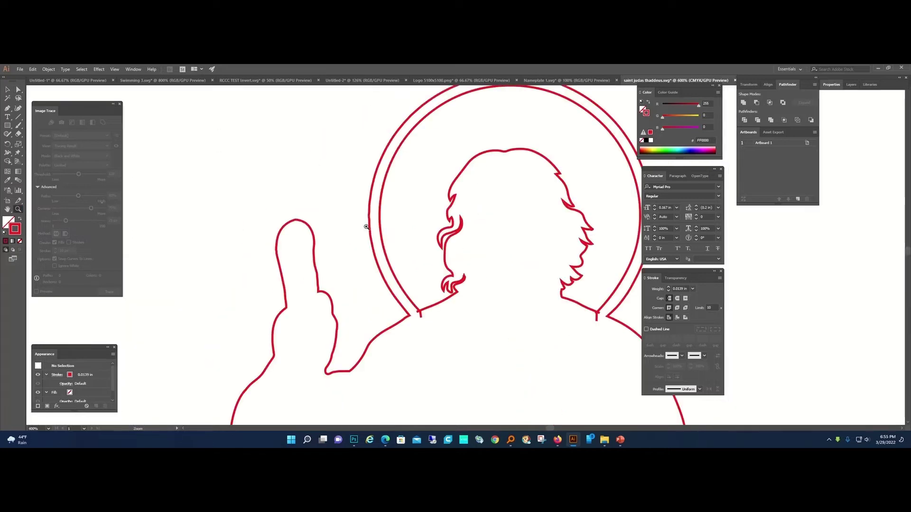
{"action": "left_click", "coordinate": [518, 291]}
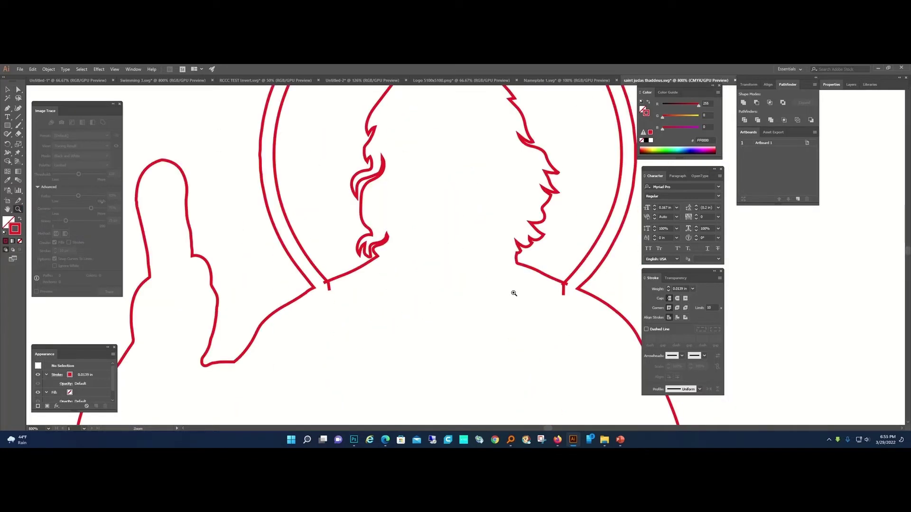
{"action": "left_click", "coordinate": [18, 117]}
{"action": "left_click_drag", "start_coordinate": [328, 268], "coordinate": [330, 300]}
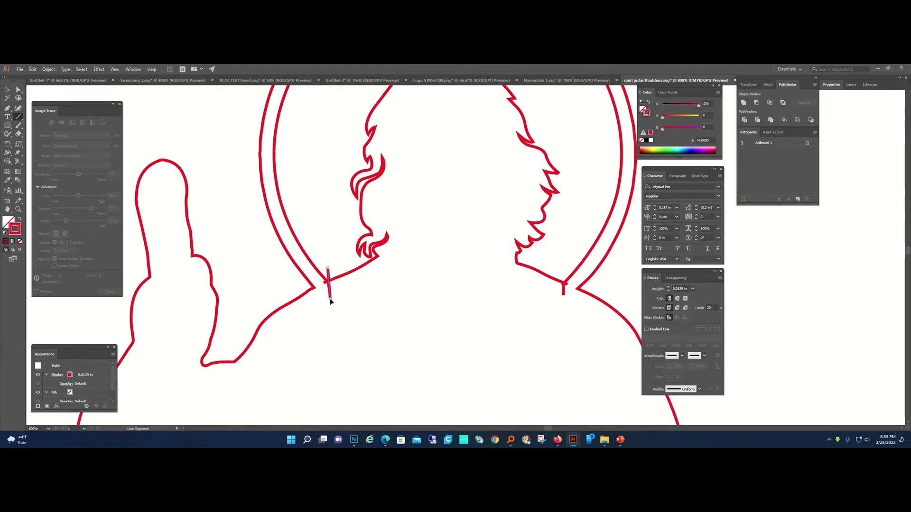
Step: Give the line a blue 0019FF stroke and marquee-select it with the outline
{"action": "double_click", "coordinate": [16, 233]}
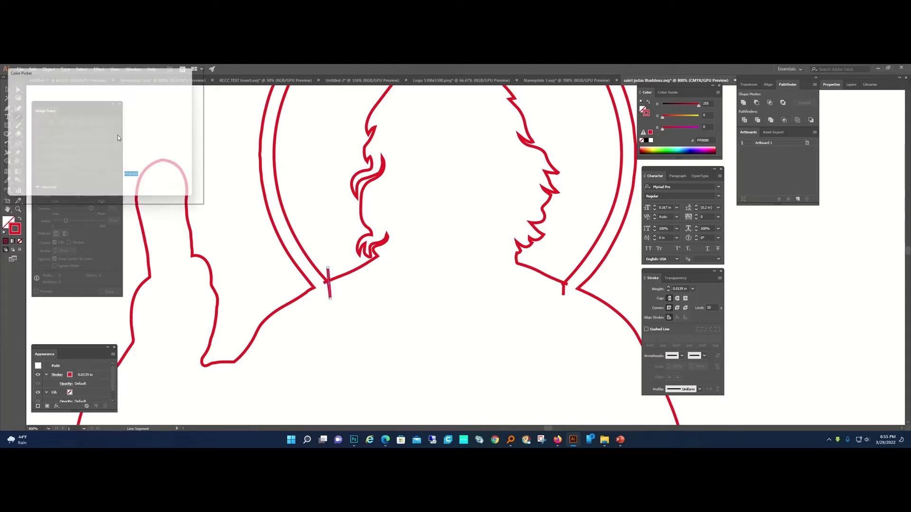
{"action": "left_click", "coordinate": [110, 120]}
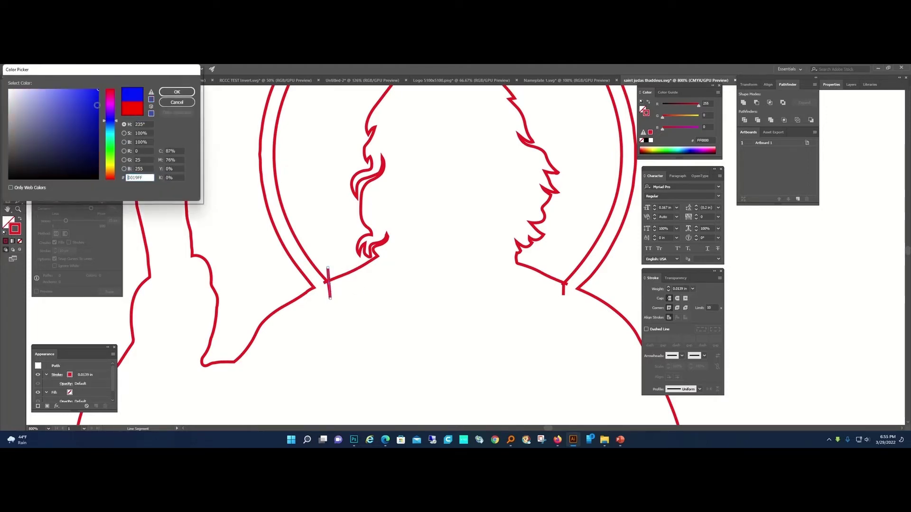
{"action": "left_click", "coordinate": [176, 92]}
{"action": "left_click", "coordinate": [7, 90]}
{"action": "left_click", "coordinate": [337, 251]}
{"action": "left_click_drag", "start_coordinate": [318, 305], "coordinate": [300, 326]}
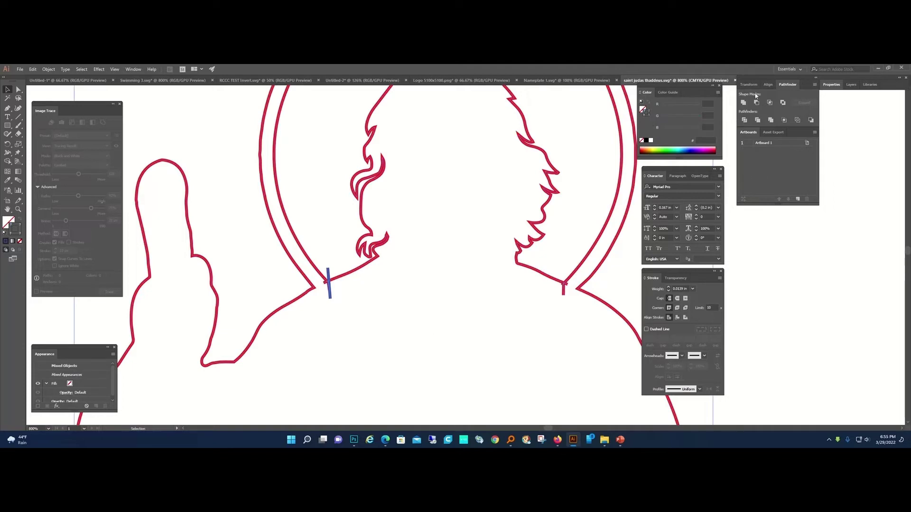
Step: Divide the outline along the blue line and ungroup the resulting pieces
{"action": "left_click", "coordinate": [744, 122]}
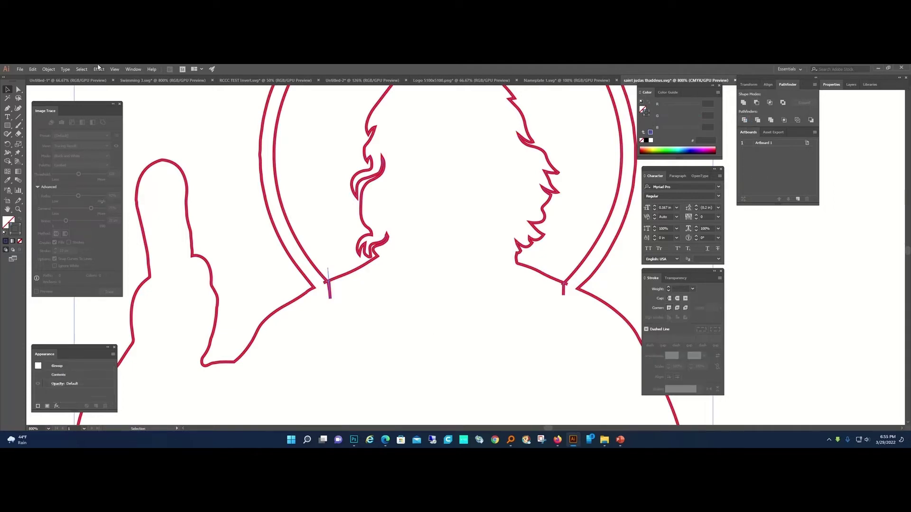
{"action": "left_click", "coordinate": [49, 68]}
{"action": "left_click", "coordinate": [67, 104]}
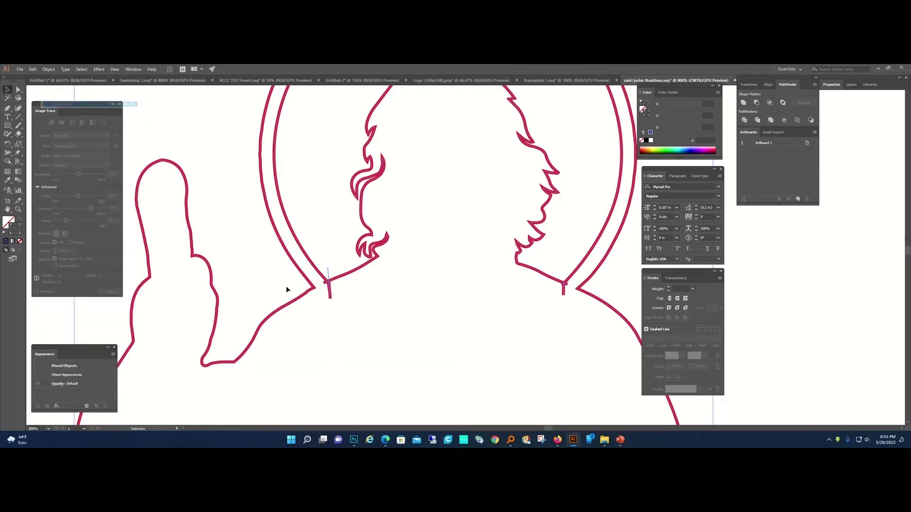
{"action": "left_click", "coordinate": [286, 289]}
{"action": "left_click", "coordinate": [345, 275]}
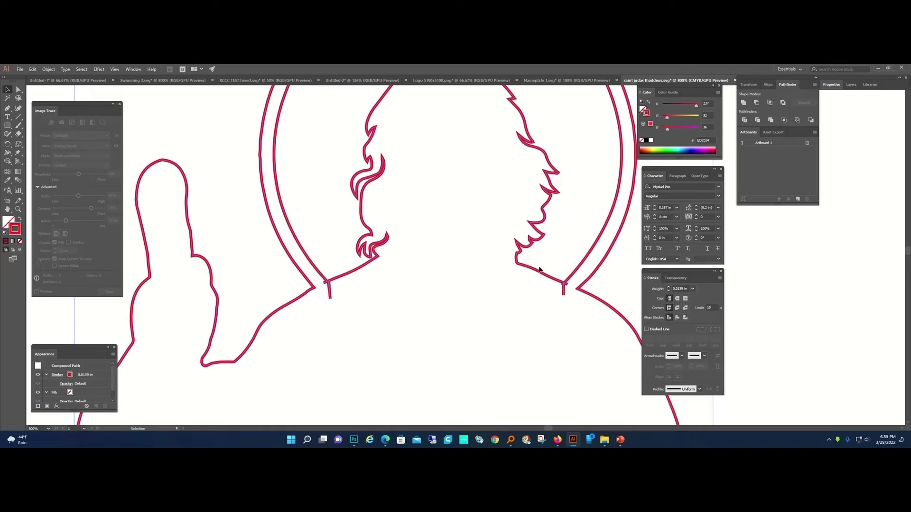
Step: Delete the inner head silhouette and halo circle path
{"action": "scroll", "coordinate": [539, 270], "scroll_direction": "up", "scroll_amount": 5}
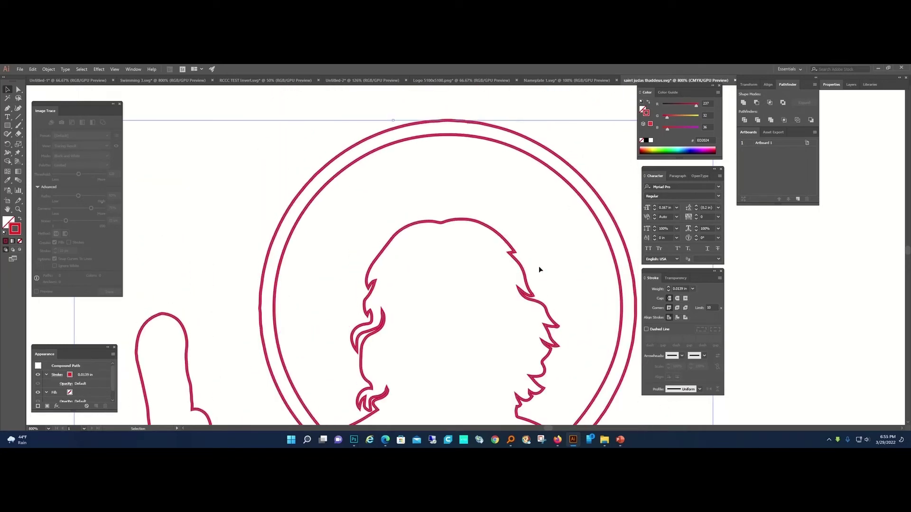
{"action": "scroll", "coordinate": [539, 269], "scroll_direction": "down", "scroll_amount": 3}
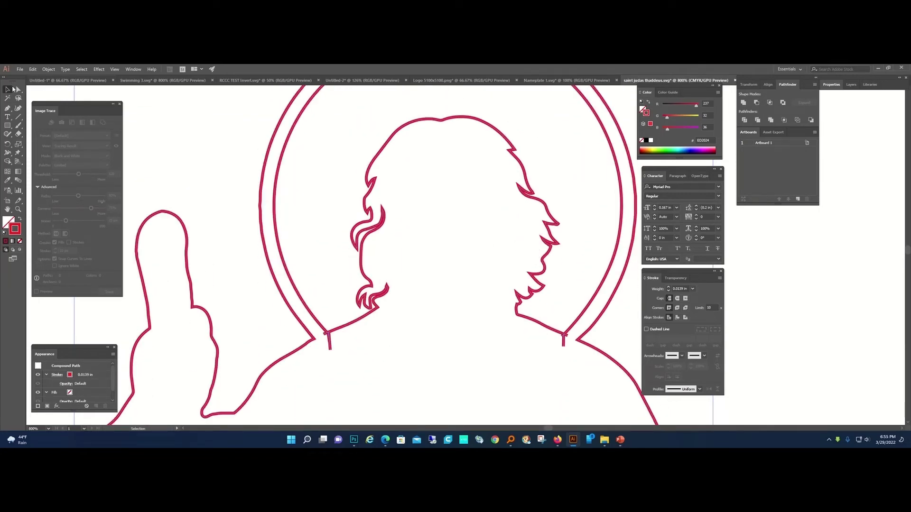
{"action": "left_click", "coordinate": [19, 89]}
{"action": "left_click", "coordinate": [440, 358]}
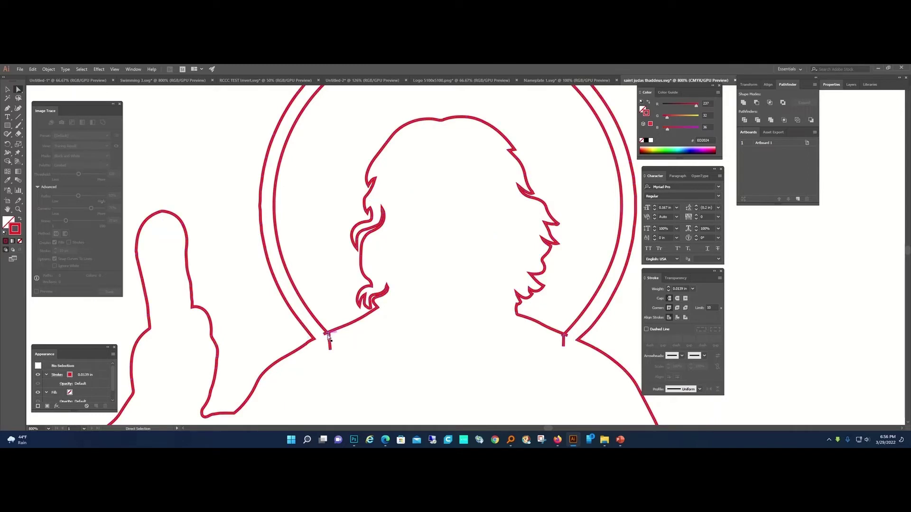
{"action": "left_click", "coordinate": [331, 334]}
{"action": "key", "text": "Delete"}
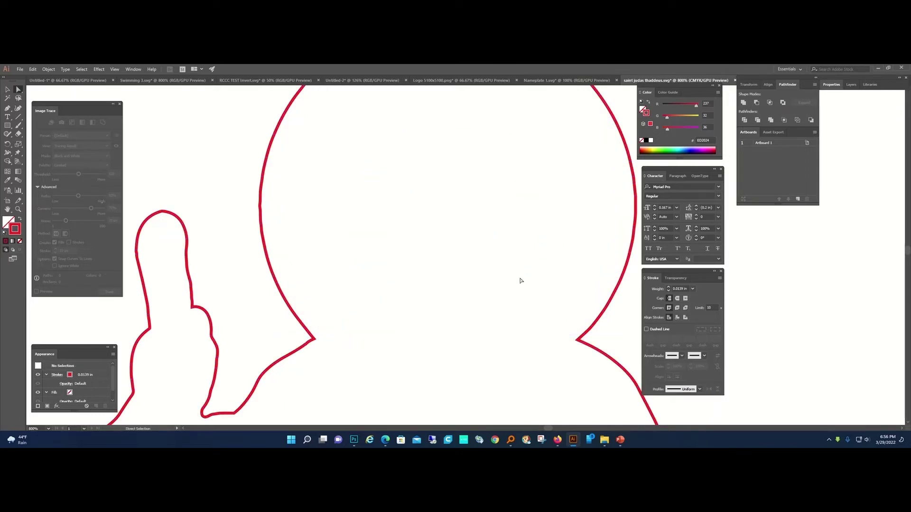
Step: Zoom out and select both the red outline and the St. Jude figure
{"action": "key", "text": "z"}
{"action": "left_click", "coordinate": [413, 319], "text": "alt"}
{"action": "left_click", "coordinate": [508, 336], "text": "alt"}
{"action": "left_click", "coordinate": [490, 246], "text": "alt"}
{"action": "left_click", "coordinate": [446, 200], "text": "alt"}
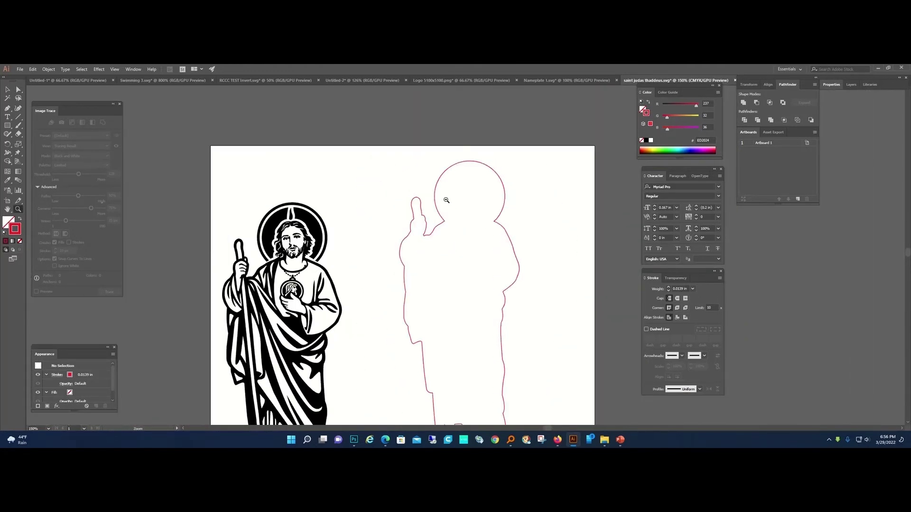
{"action": "left_click", "coordinate": [462, 299], "text": "alt"}
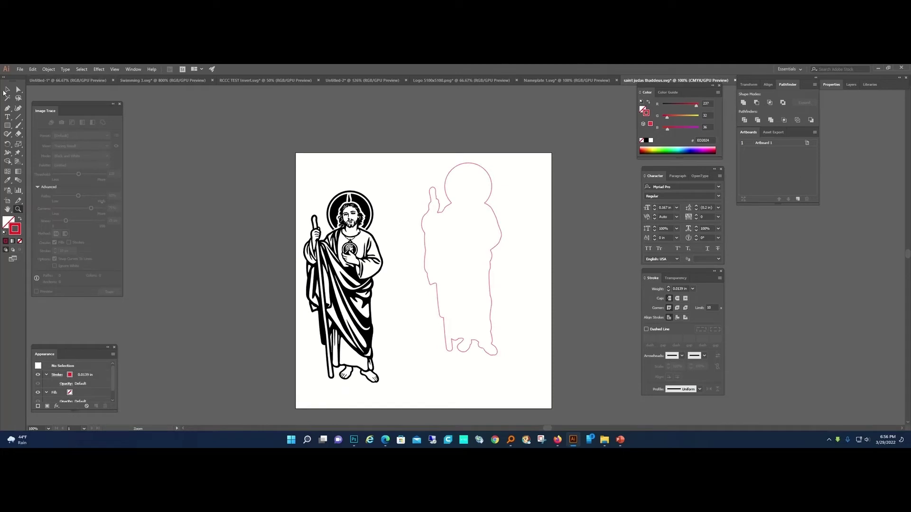
{"action": "left_click", "coordinate": [6, 90]}
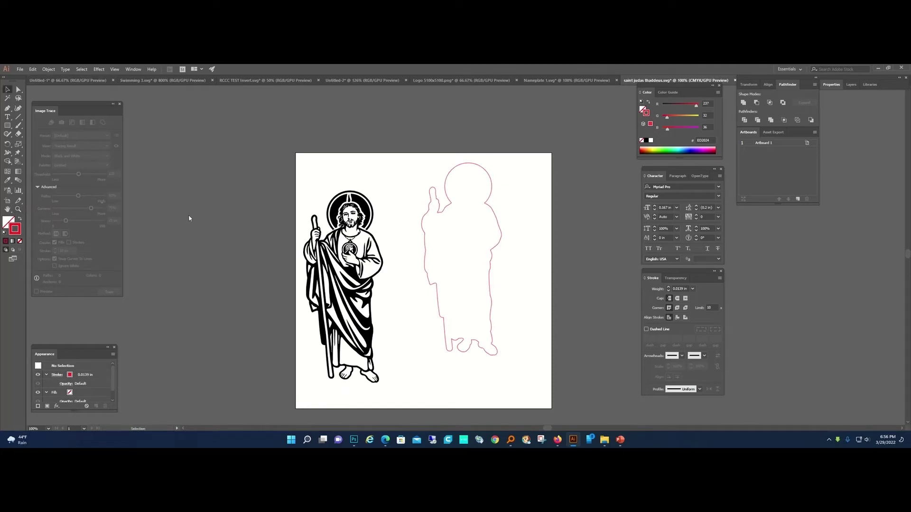
{"action": "left_click", "coordinate": [437, 298]}
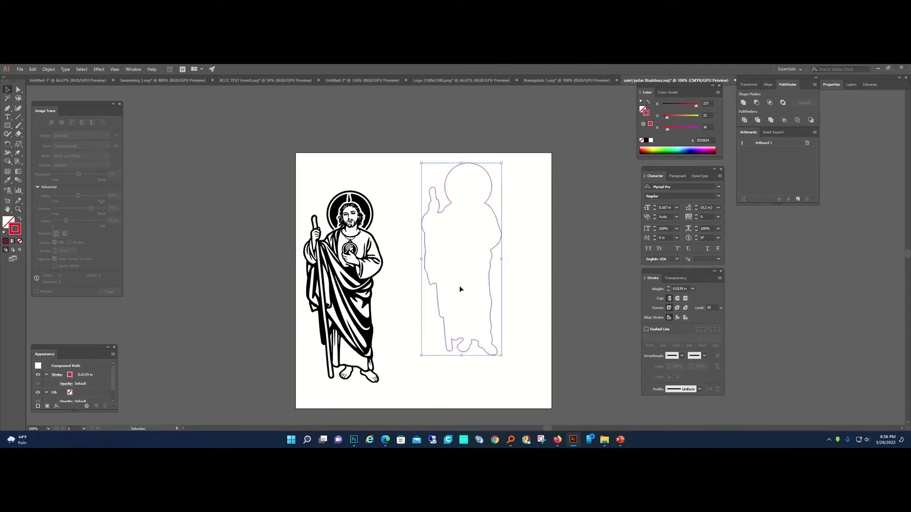
{"action": "left_click", "coordinate": [365, 308], "text": "shift"}
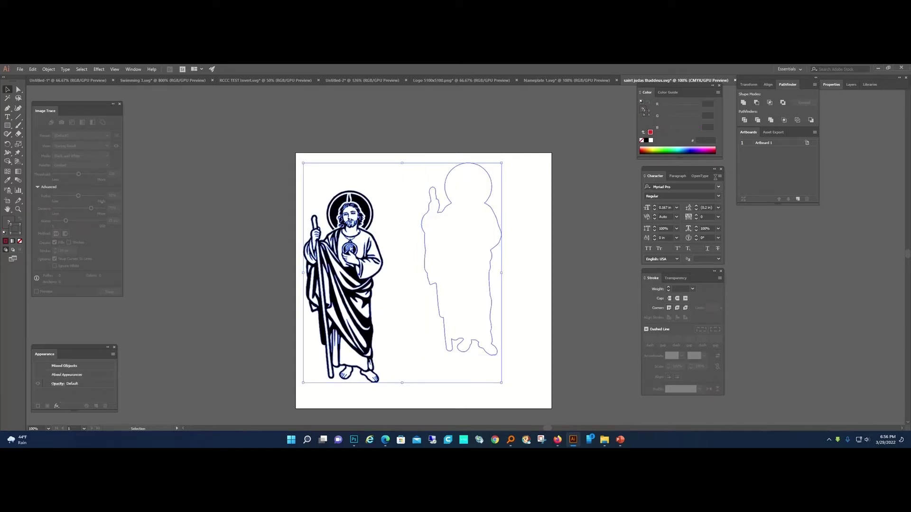
Step: Align the outline and figure on horizontal and vertical centres
{"action": "left_click", "coordinate": [768, 84]}
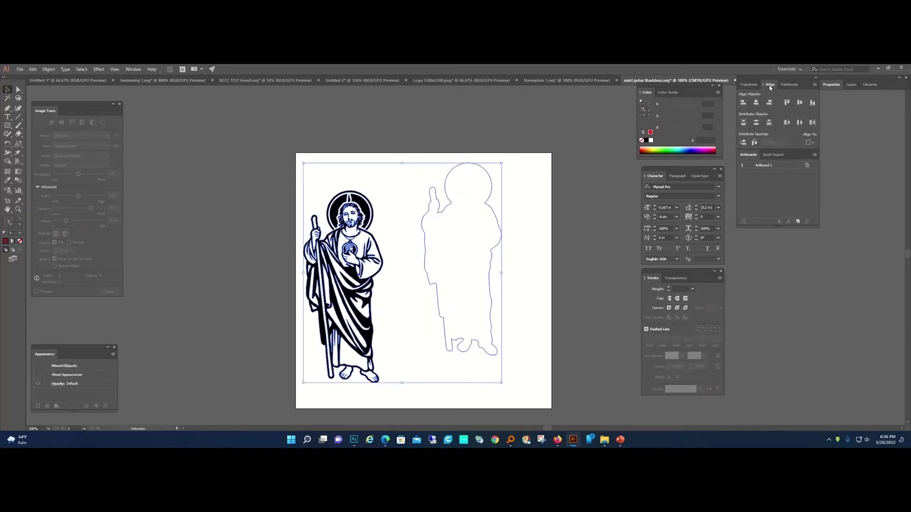
{"action": "left_click", "coordinate": [756, 103]}
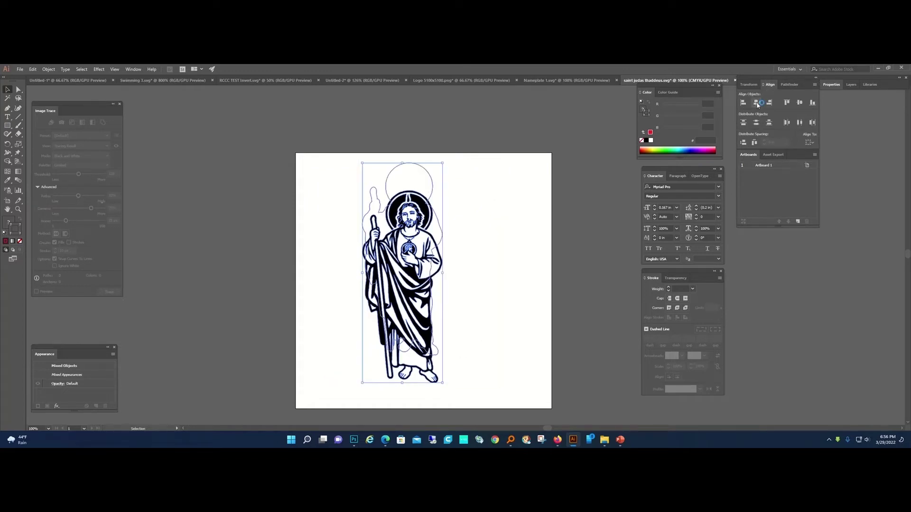
{"action": "left_click", "coordinate": [800, 103]}
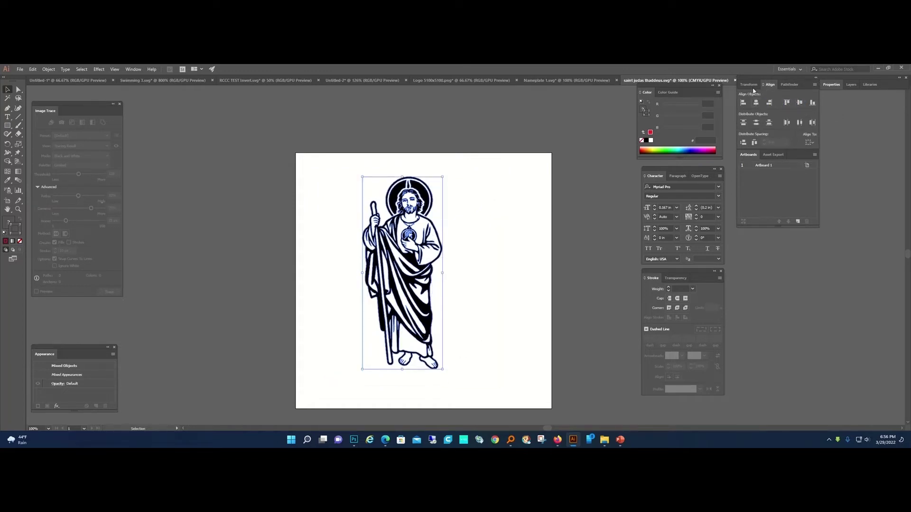
{"action": "left_click", "coordinate": [522, 246]}
{"action": "left_click", "coordinate": [18, 209]}
{"action": "left_click", "coordinate": [465, 283]}
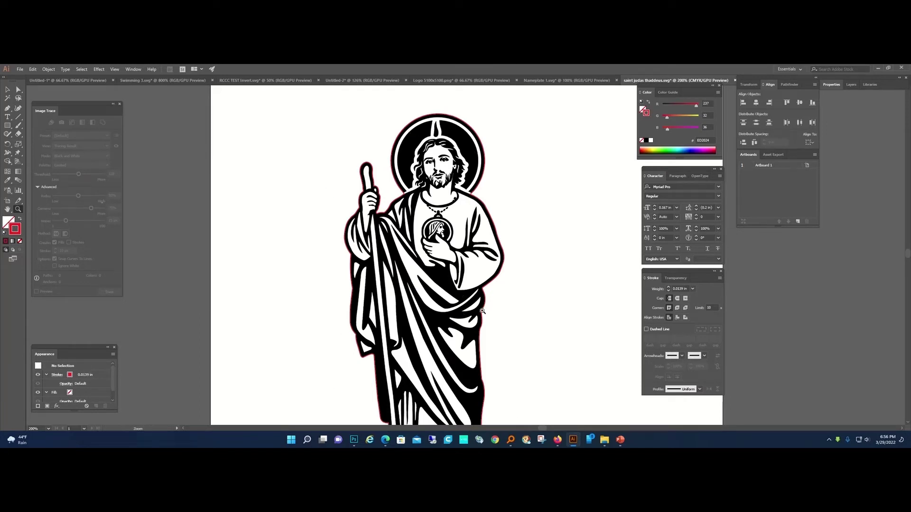
Step: Zoom out and delete the stray halo path at the top right
{"action": "scroll", "coordinate": [482, 311], "scroll_direction": "down", "scroll_amount": 3}
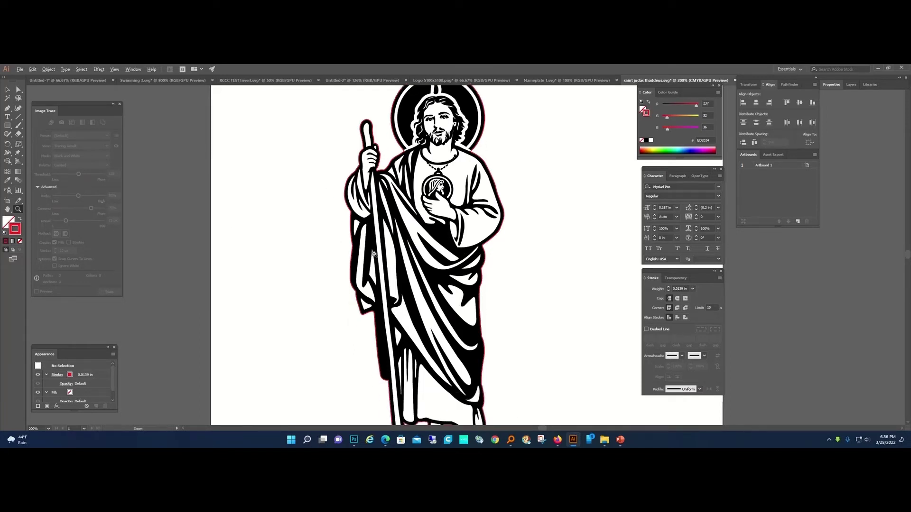
{"action": "left_click", "coordinate": [424, 261], "text": "alt"}
{"action": "left_click", "coordinate": [462, 269], "text": "alt"}
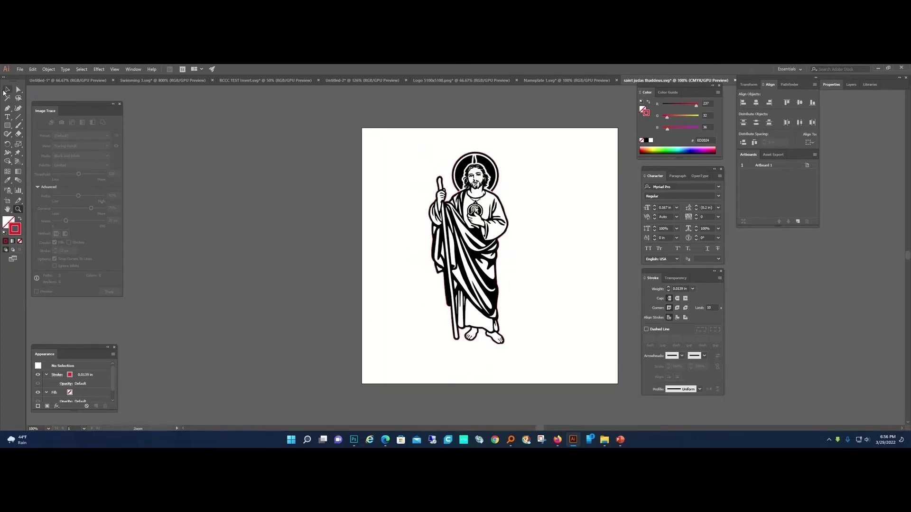
{"action": "left_click", "coordinate": [6, 91]}
{"action": "left_click_drag", "start_coordinate": [417, 136], "coordinate": [542, 360]}
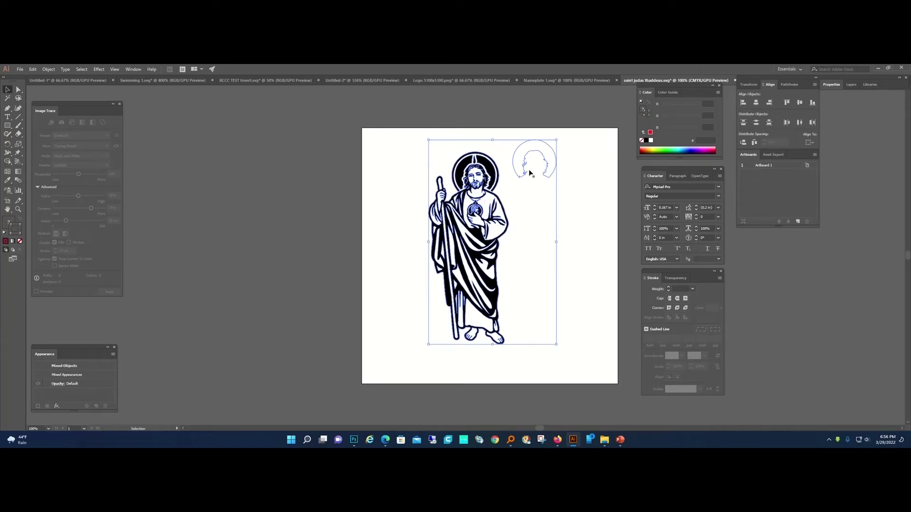
{"action": "left_click", "coordinate": [593, 167]}
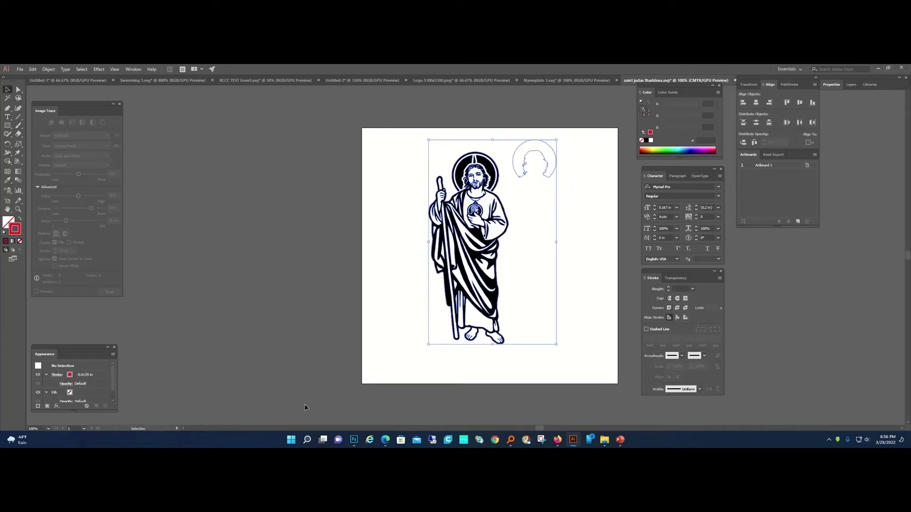
{"action": "key", "text": "ctrl+a"}
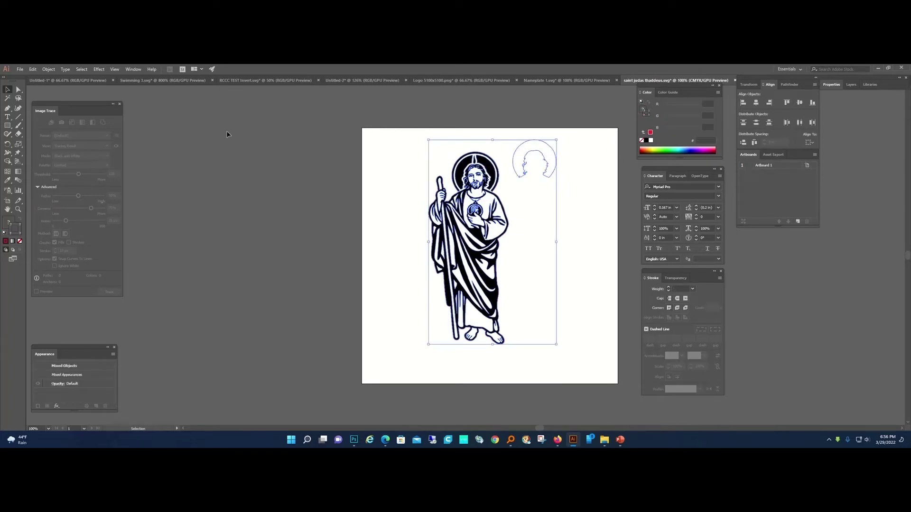
{"action": "left_click", "coordinate": [19, 90]}
{"action": "left_click_drag", "start_coordinate": [572, 126], "coordinate": [507, 192]}
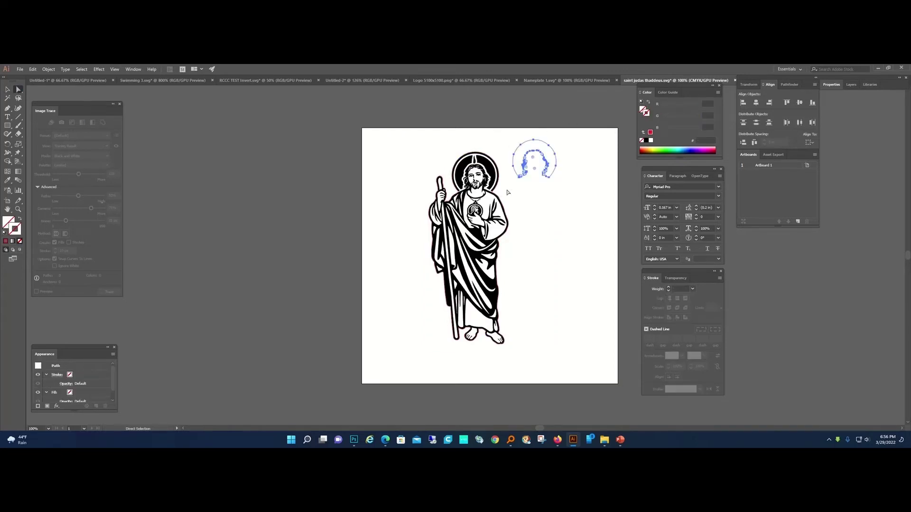
{"action": "key", "text": "Delete"}
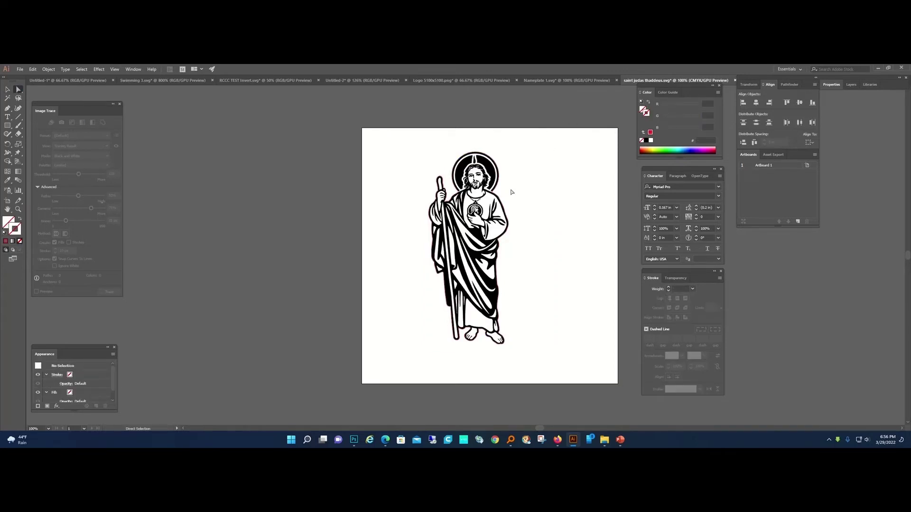
Step: Move the figure with its outline off the artboard to the left
{"action": "key", "text": "v"}
{"action": "left_click_drag", "start_coordinate": [379, 124], "coordinate": [578, 388]}
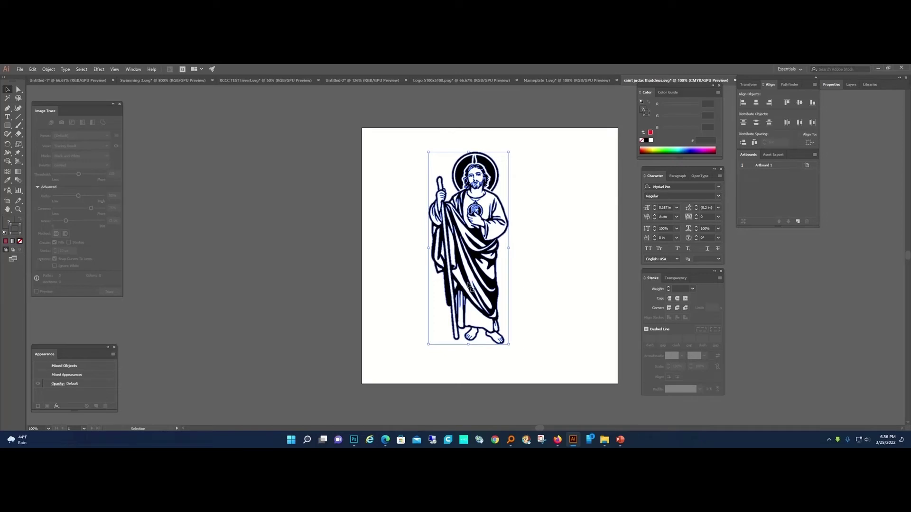
{"action": "left_click_drag", "start_coordinate": [469, 287], "coordinate": [198, 278]}
{"action": "left_click", "coordinate": [317, 336]}
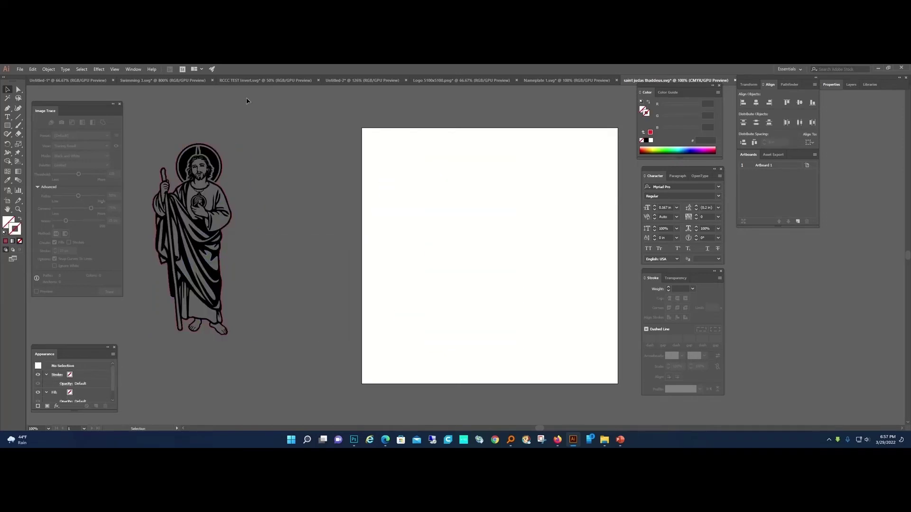
{"action": "scroll", "coordinate": [450, 272], "scroll_direction": "down", "scroll_amount": 1}
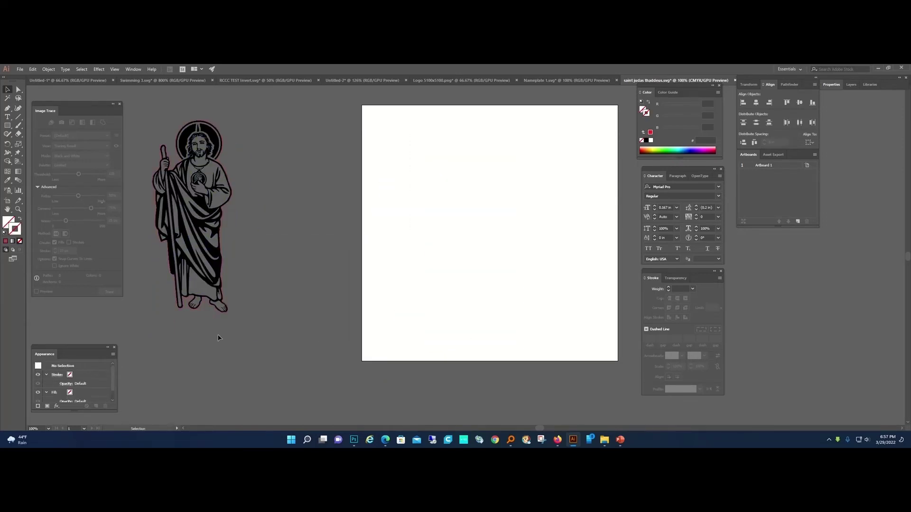
{"action": "left_click", "coordinate": [197, 208]}
{"action": "left_click_drag", "start_coordinate": [209, 245], "coordinate": [252, 273]}
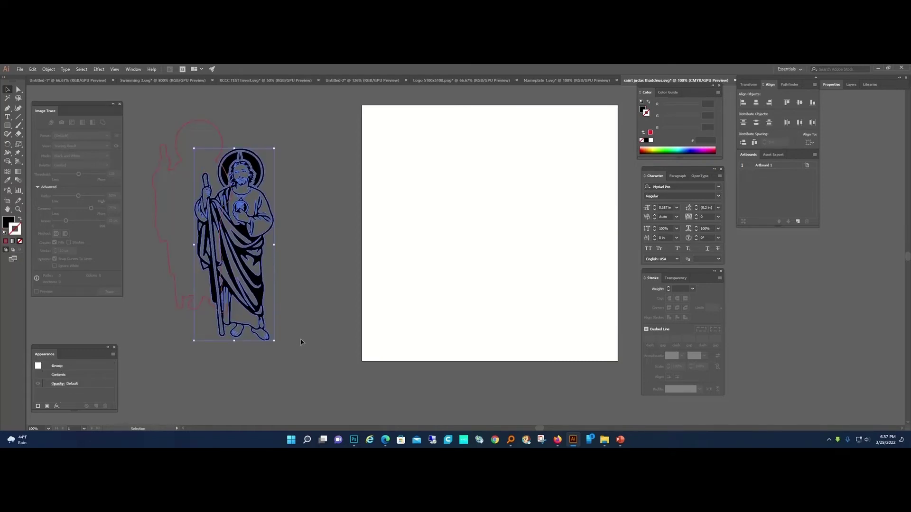
Step: Undo the last nudge and shift the figure slightly right toward the artboard
{"action": "key", "text": "ctrl+z"}
{"action": "left_click", "coordinate": [277, 346]}
{"action": "scroll", "coordinate": [149, 91], "scroll_direction": "up", "scroll_amount": 1}
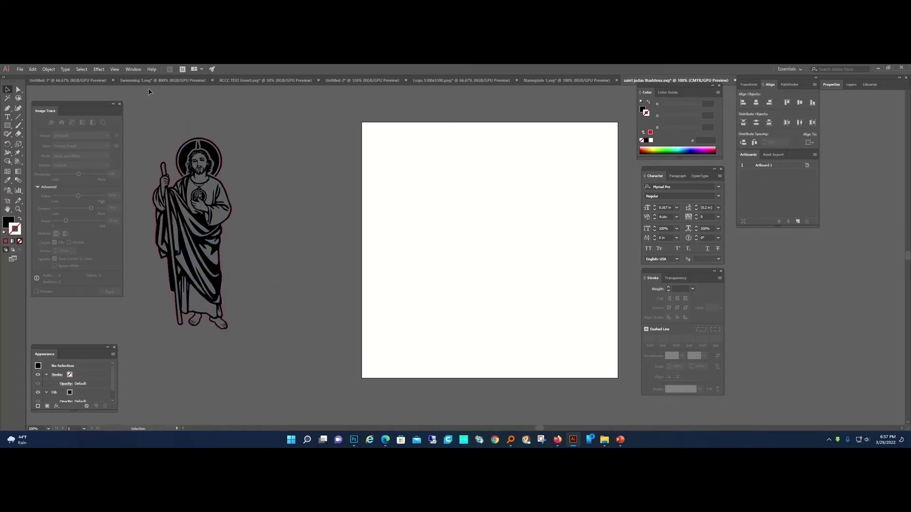
{"action": "left_click", "coordinate": [221, 284]}
{"action": "left_click_drag", "start_coordinate": [215, 277], "coordinate": [264, 287]}
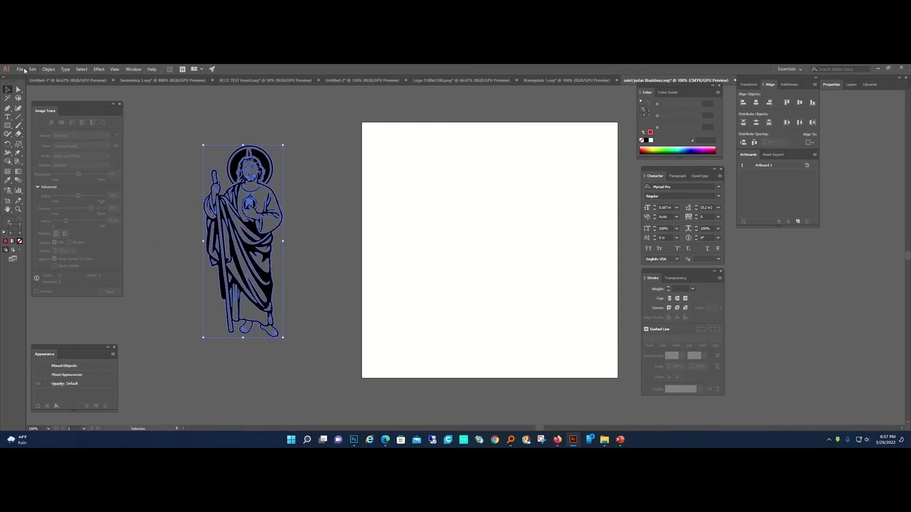
Step: Start Export Selection, then dismiss the export settings without exporting
{"action": "left_click", "coordinate": [20, 70]}
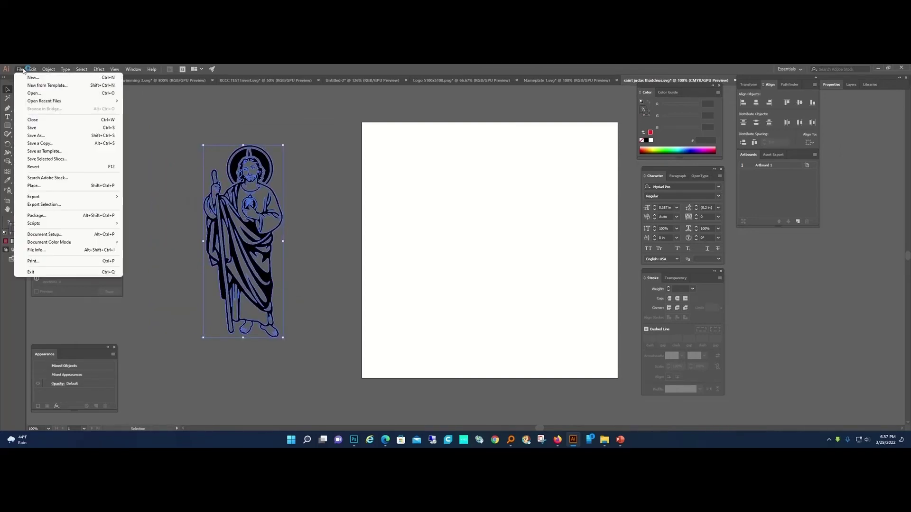
{"action": "left_click", "coordinate": [45, 205]}
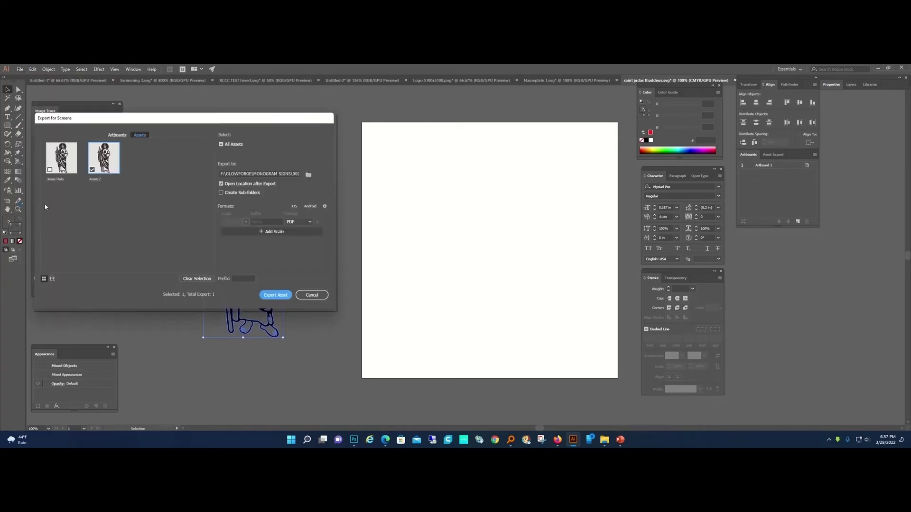
{"action": "left_click", "coordinate": [322, 298]}
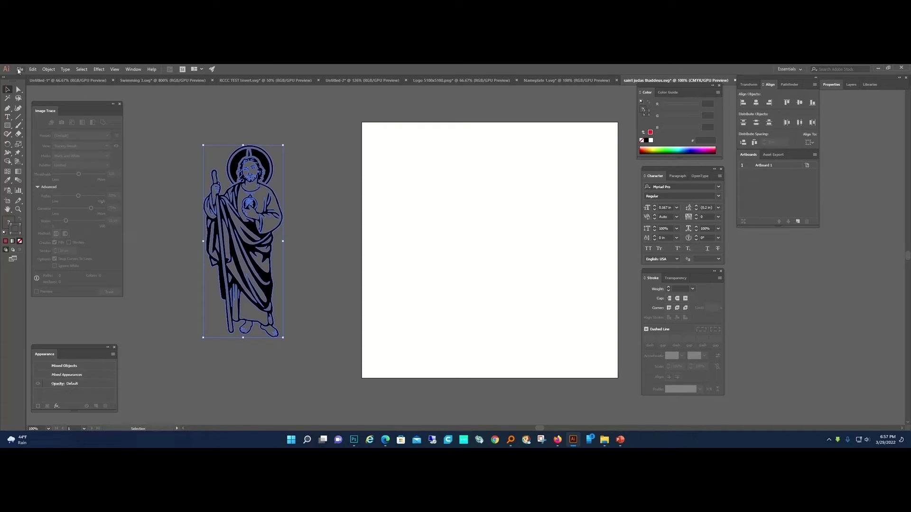
Step: Save the design as 'saint judas thaddeus engrave and cut.svg', accepting the SVG options
{"action": "left_click", "coordinate": [20, 69]}
{"action": "left_click", "coordinate": [57, 137]}
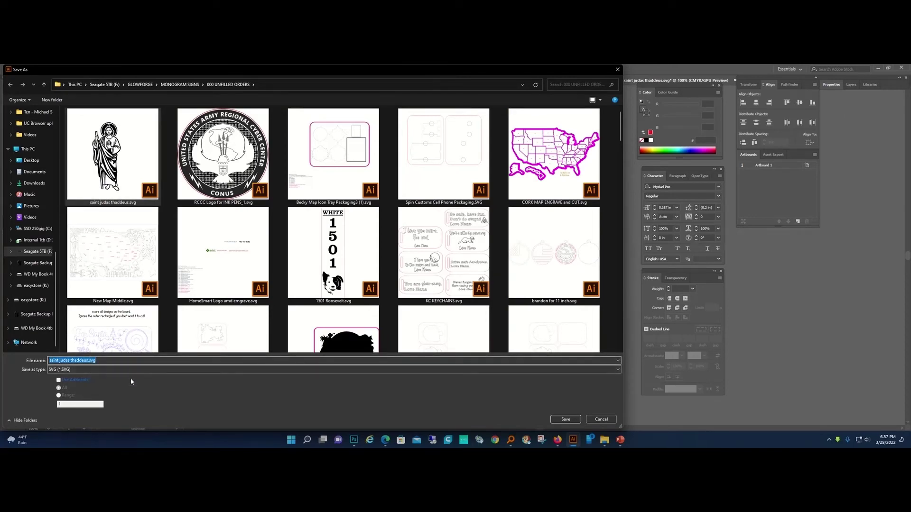
{"action": "key", "text": "Home"}
{"action": "left_click", "coordinate": [93, 360]}
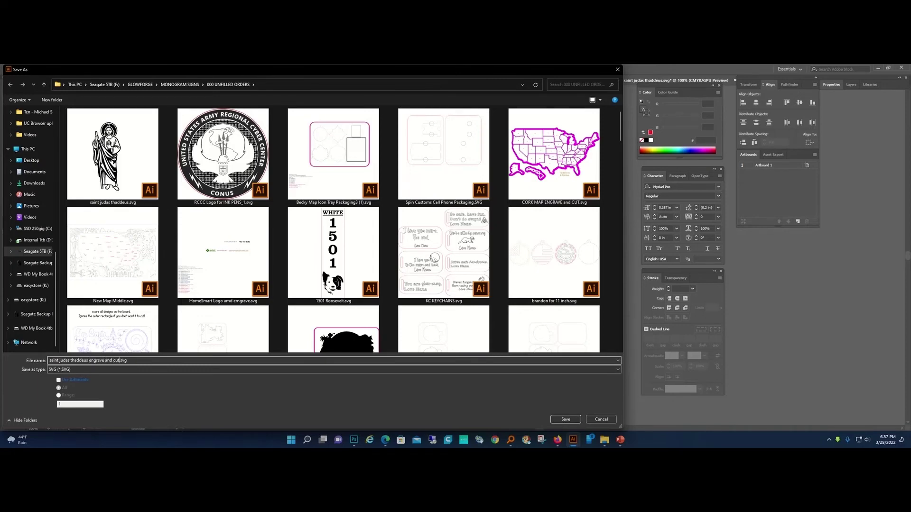
{"action": "left_click", "coordinate": [565, 420]}
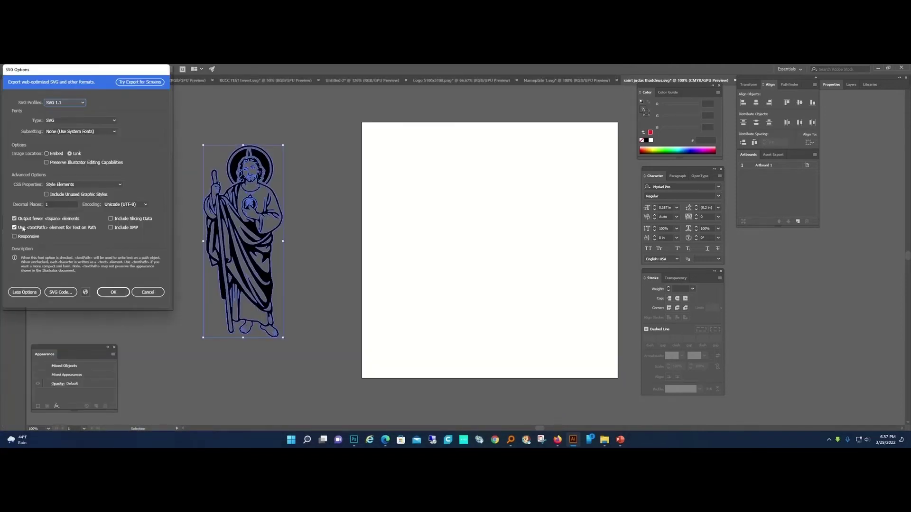
{"action": "left_click", "coordinate": [114, 292]}
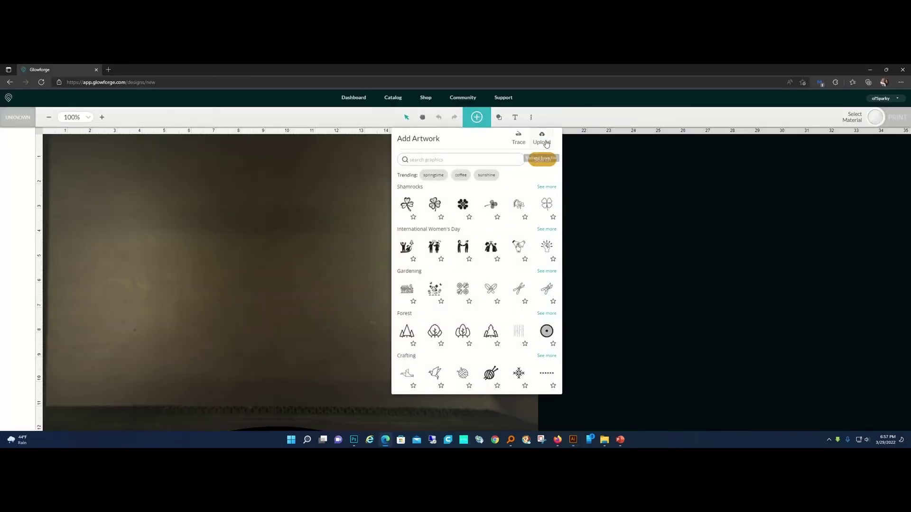
Step: Upload the St. Jude SVG from the 000 UNFILLED ORDERS folder onto the bed
{"action": "left_click", "coordinate": [543, 158]}
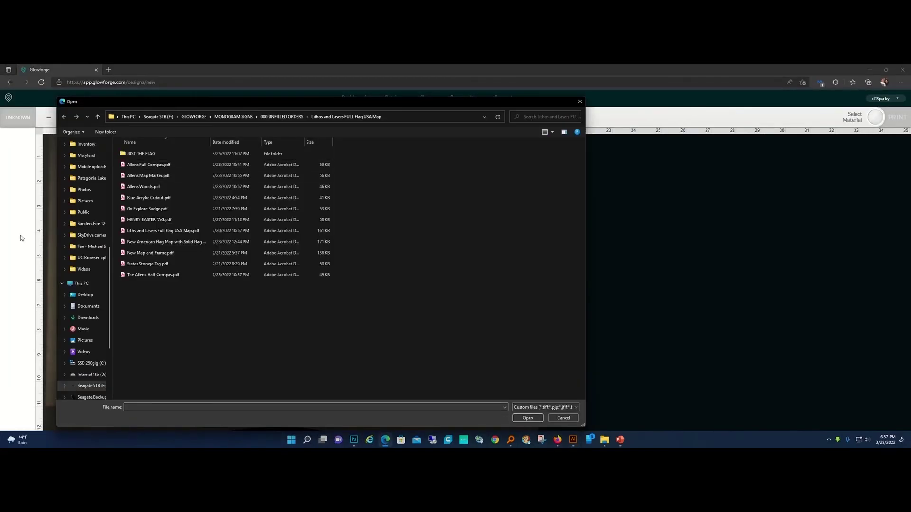
{"action": "scroll", "coordinate": [89, 257], "scroll_direction": "up", "scroll_amount": 6}
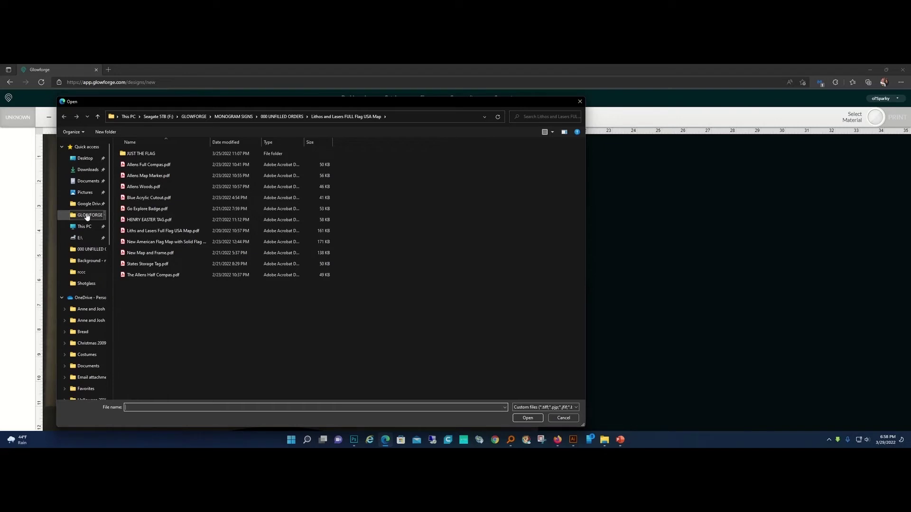
{"action": "left_click", "coordinate": [93, 253]}
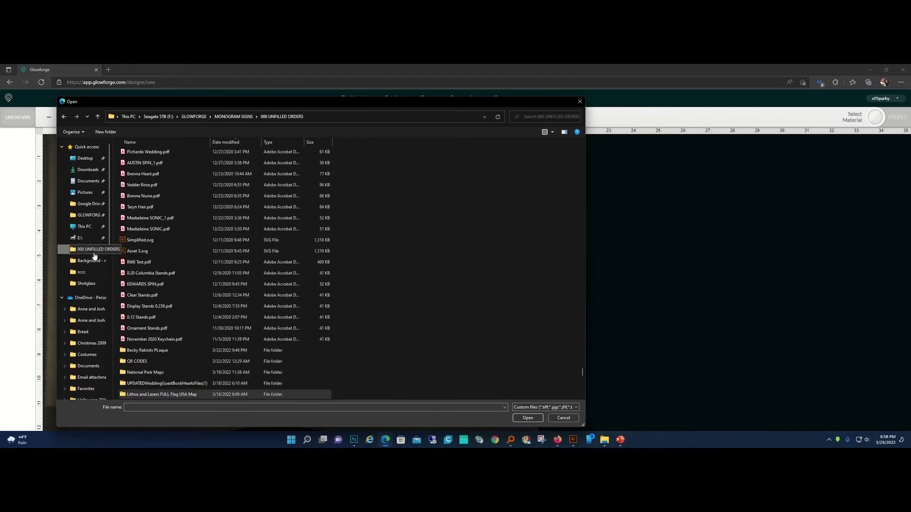
{"action": "left_click", "coordinate": [235, 144]}
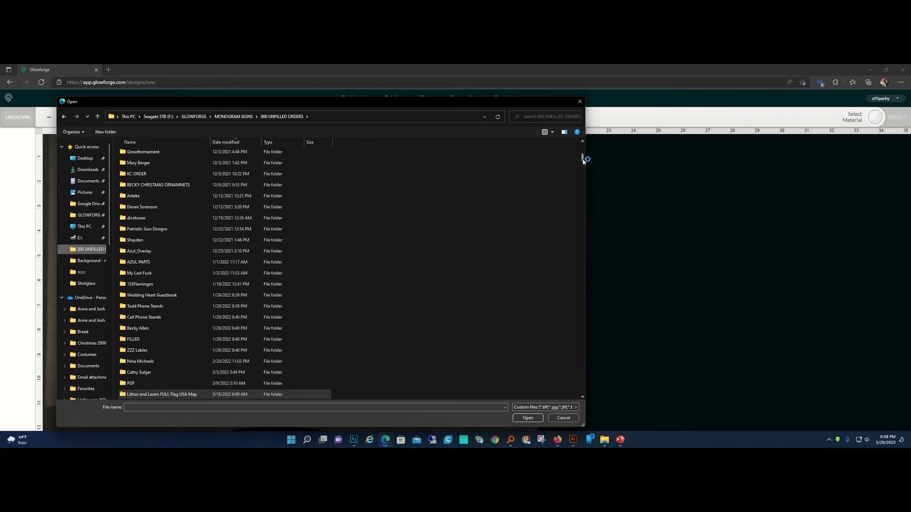
{"action": "left_click_drag", "start_coordinate": [582, 158], "coordinate": [582, 394]}
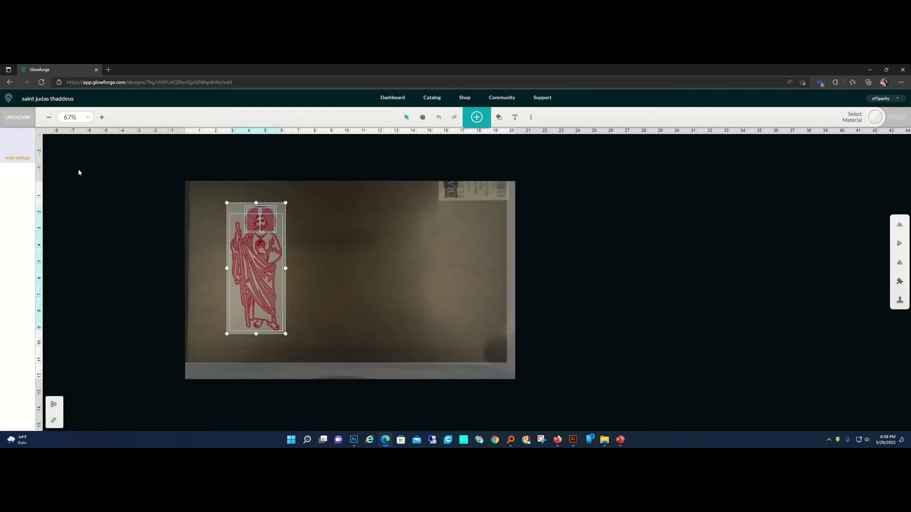
Step: Set the design's engrave step to the SD Engrave preset and select the whole design
{"action": "left_click", "coordinate": [97, 229]}
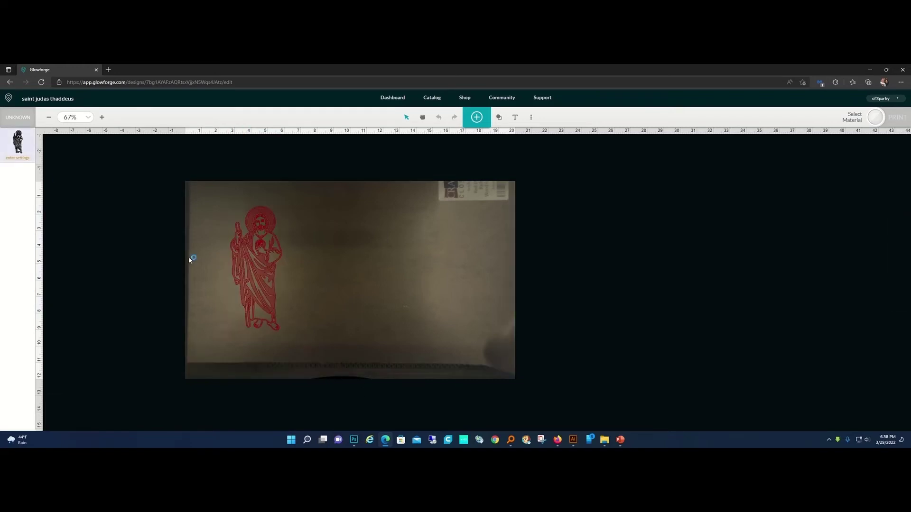
{"action": "left_click", "coordinate": [17, 142]}
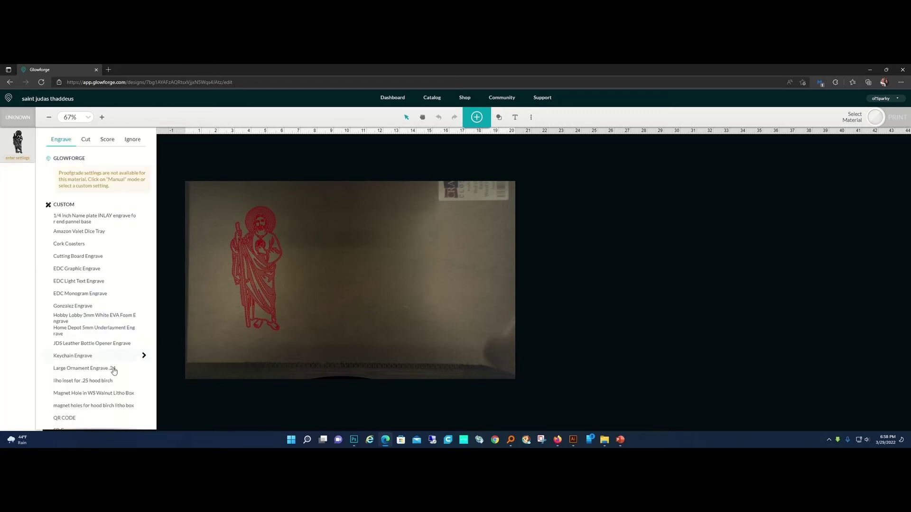
{"action": "scroll", "coordinate": [114, 368], "scroll_direction": "down", "scroll_amount": 3}
{"action": "left_click", "coordinate": [77, 356]}
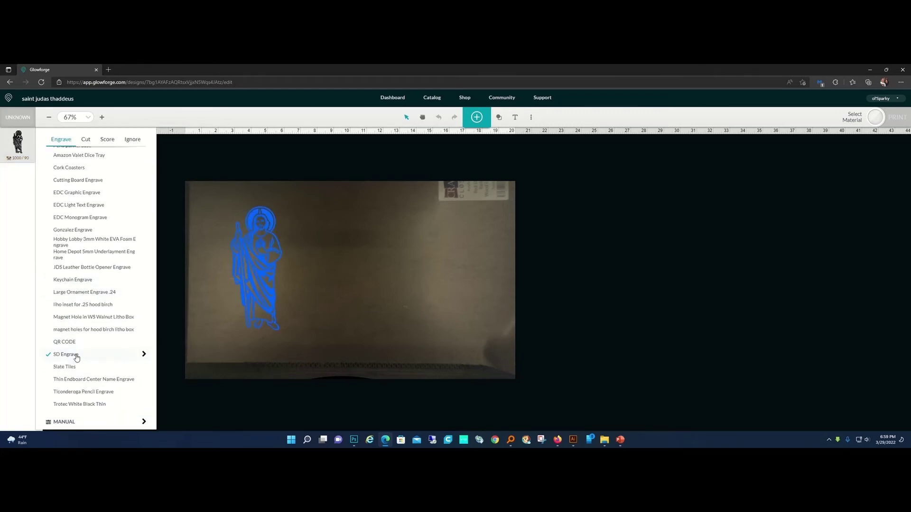
{"action": "left_click", "coordinate": [389, 302]}
{"action": "left_click_drag", "start_coordinate": [313, 340], "coordinate": [199, 183]}
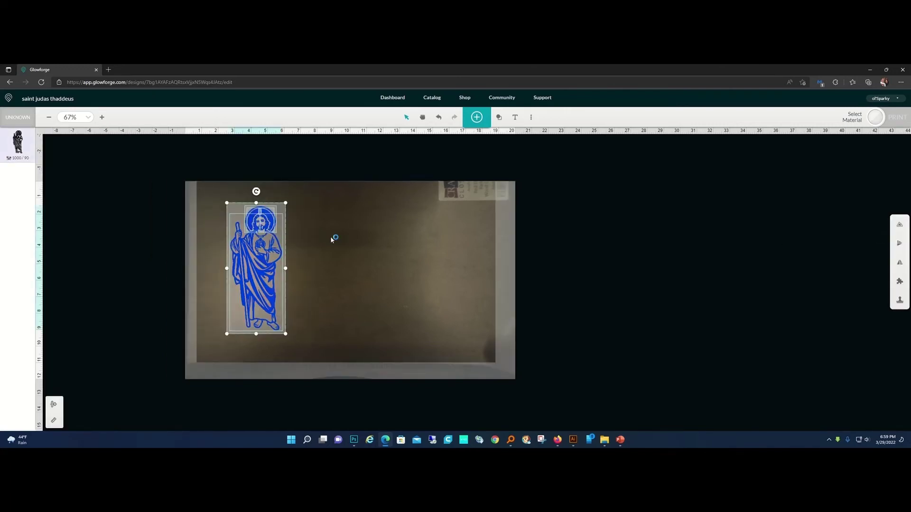
Step: Group the design's parts and create a cut outline around it at zero offset
{"action": "right_click", "coordinate": [273, 254]}
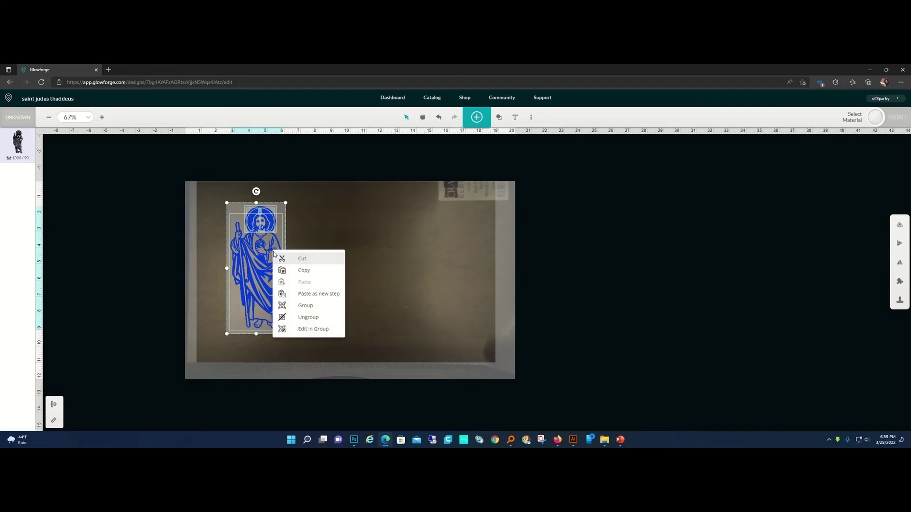
{"action": "left_click", "coordinate": [306, 306]}
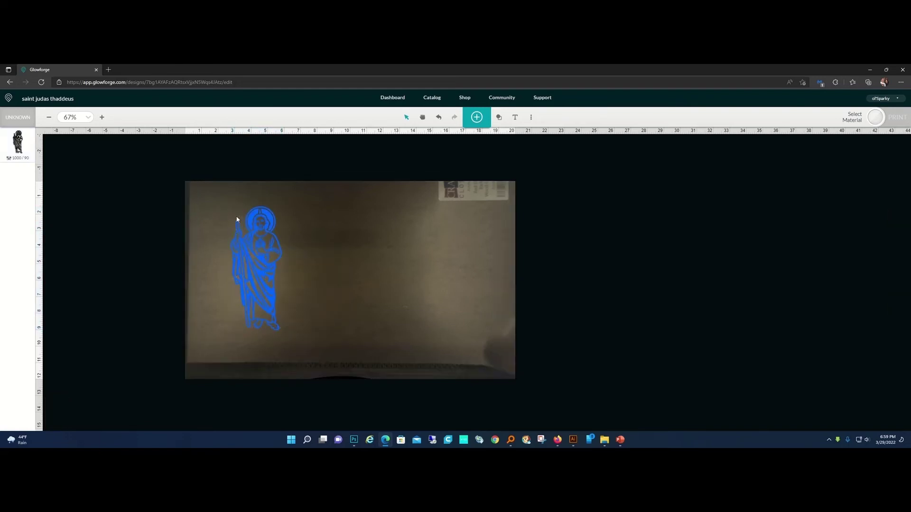
{"action": "left_click", "coordinate": [899, 215]}
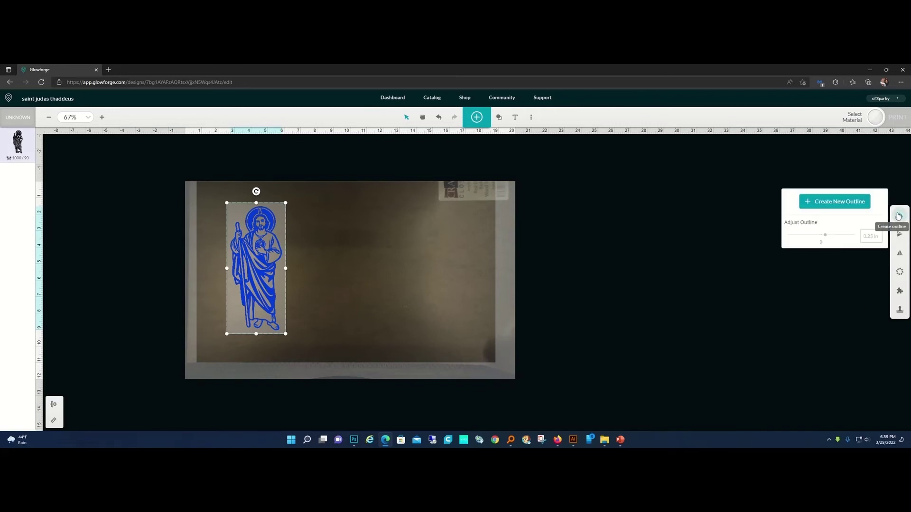
{"action": "left_click", "coordinate": [844, 205]}
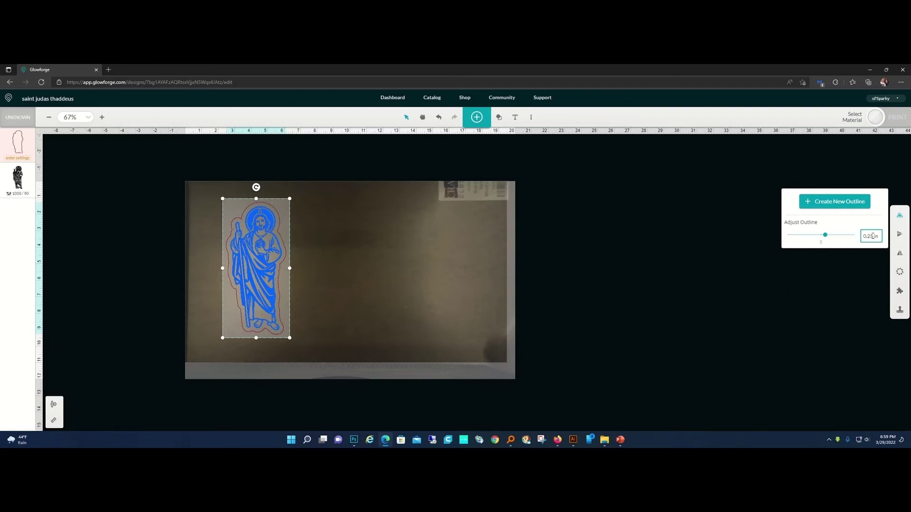
{"action": "left_click", "coordinate": [823, 237]}
{"action": "left_click", "coordinate": [821, 236]}
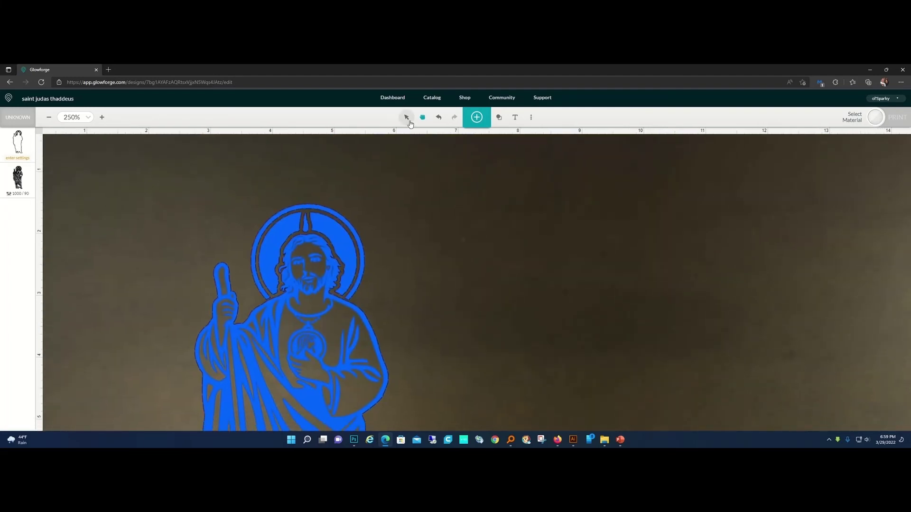
Step: Reselect the saint design and try a 0.1 in outline offset
{"action": "left_click", "coordinate": [406, 117]}
{"action": "scroll", "coordinate": [444, 270], "scroll_direction": "down", "scroll_amount": 3}
{"action": "scroll", "coordinate": [444, 270], "scroll_direction": "up", "scroll_amount": 3}
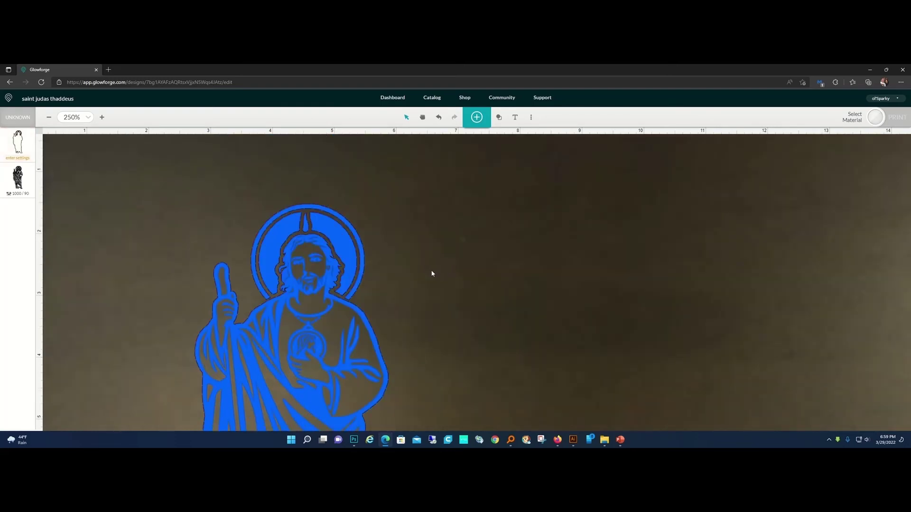
{"action": "left_click", "coordinate": [364, 275]}
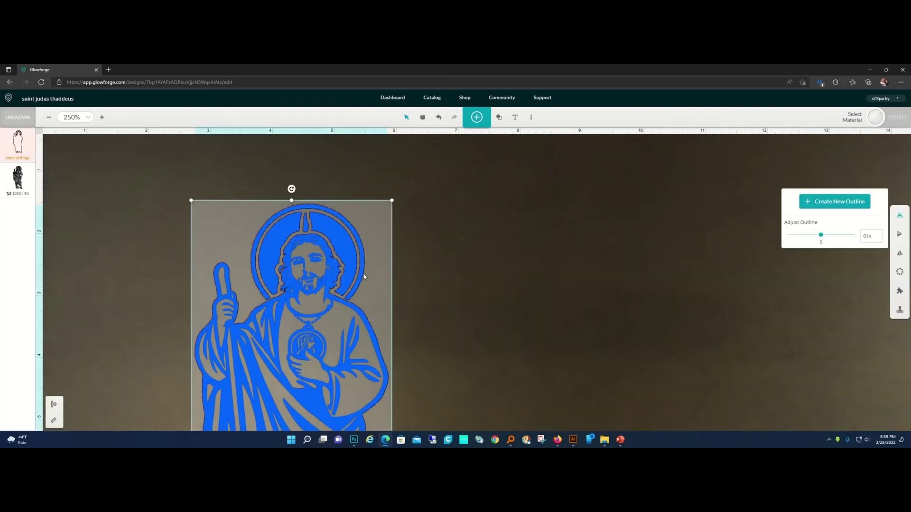
{"action": "double_click", "coordinate": [867, 237]}
{"action": "type", "text": ".1"}
{"action": "key", "text": "Return"}
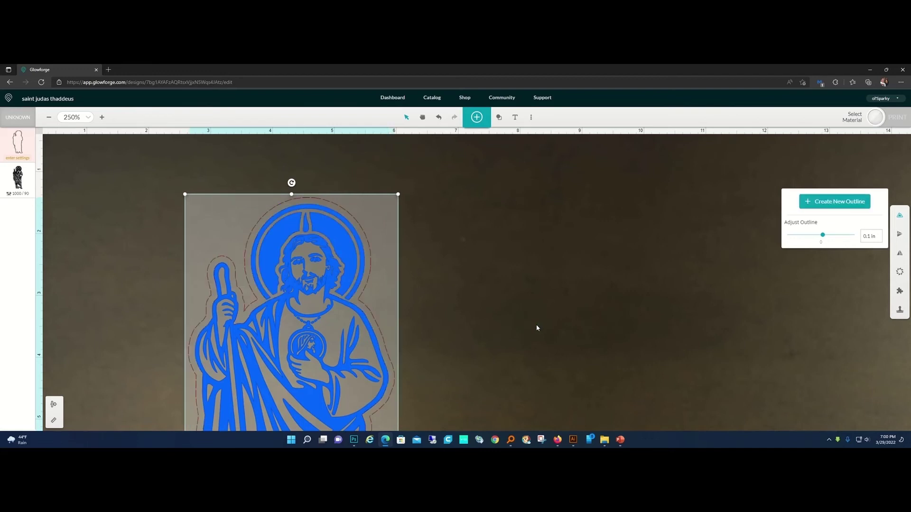
Step: Adjust the outline offset through 0.05, 0.03 and 0.4, settling on 0.04 in
{"action": "left_click", "coordinate": [872, 237]}
{"action": "key", "text": "BackSpace"}
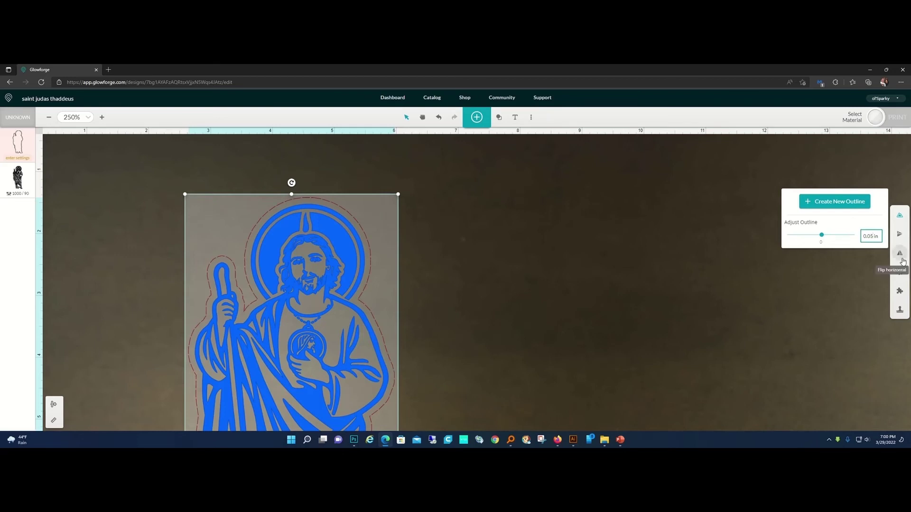
{"action": "key", "text": "Return"}
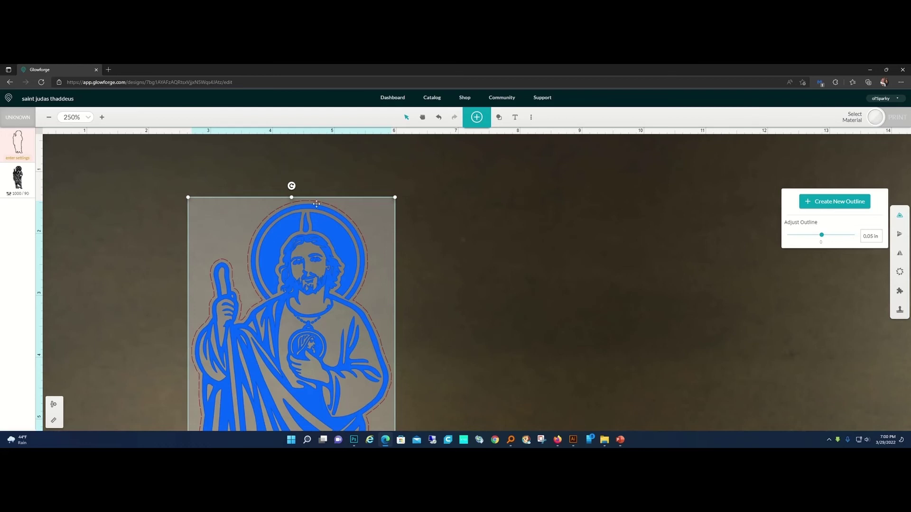
{"action": "left_click", "coordinate": [872, 235]}
{"action": "key", "text": "Return"}
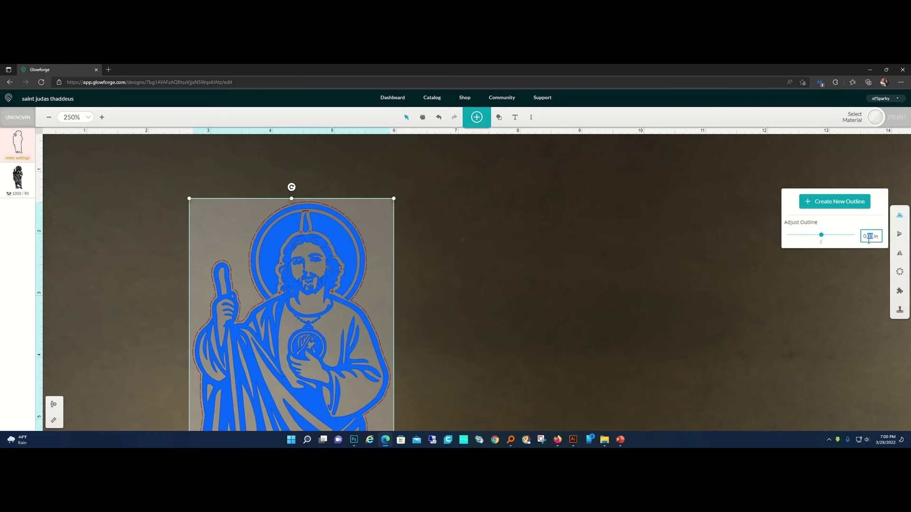
{"action": "type", "text": "4"}
{"action": "key", "text": "Return"}
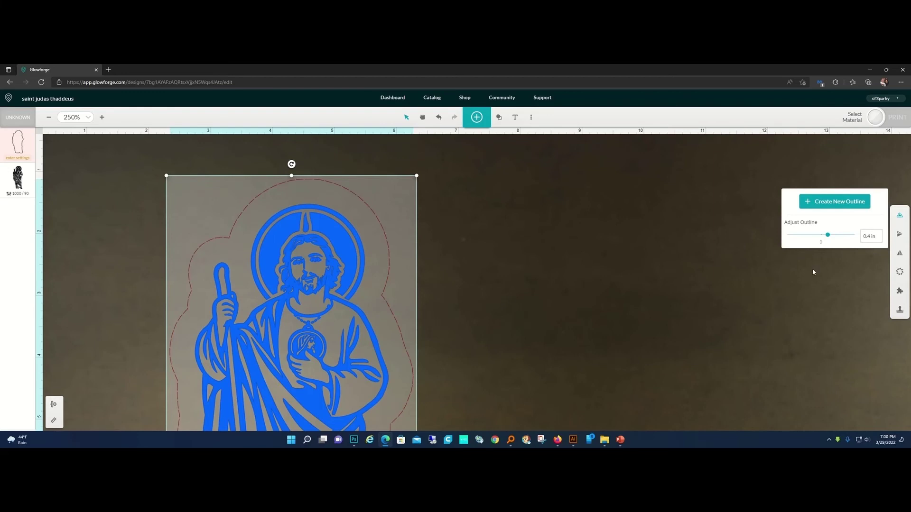
{"action": "left_click", "coordinate": [869, 238]}
{"action": "type", "text": "0"}
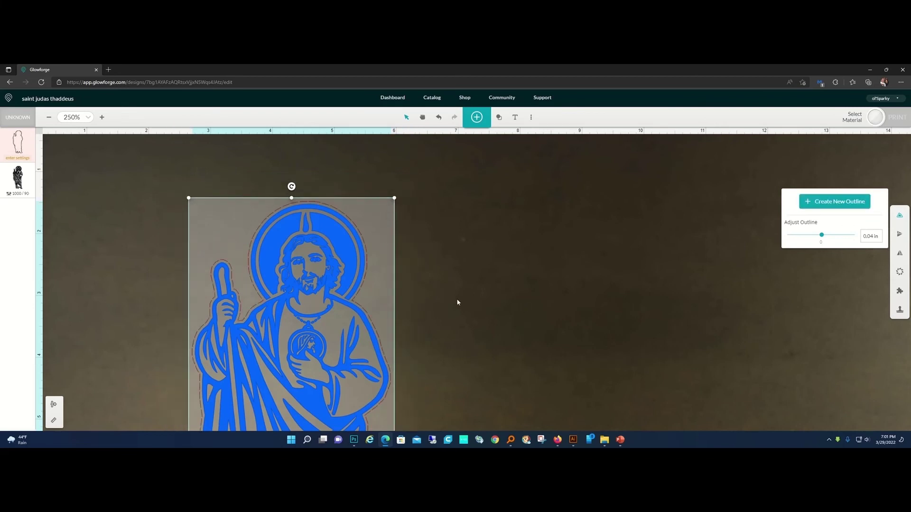
Step: Make the outline step a manual cut at speed 160, full power, then zoom out to 67%
{"action": "left_click", "coordinate": [98, 152]}
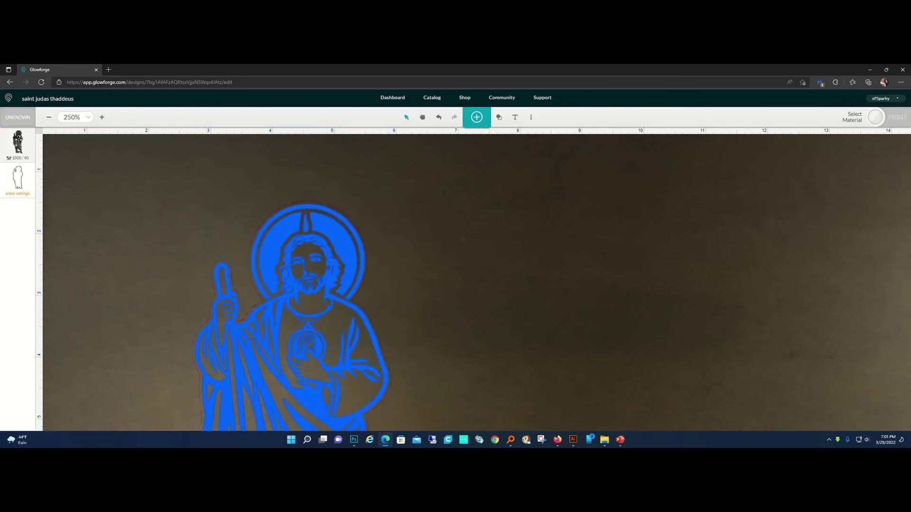
{"action": "left_click", "coordinate": [18, 179]}
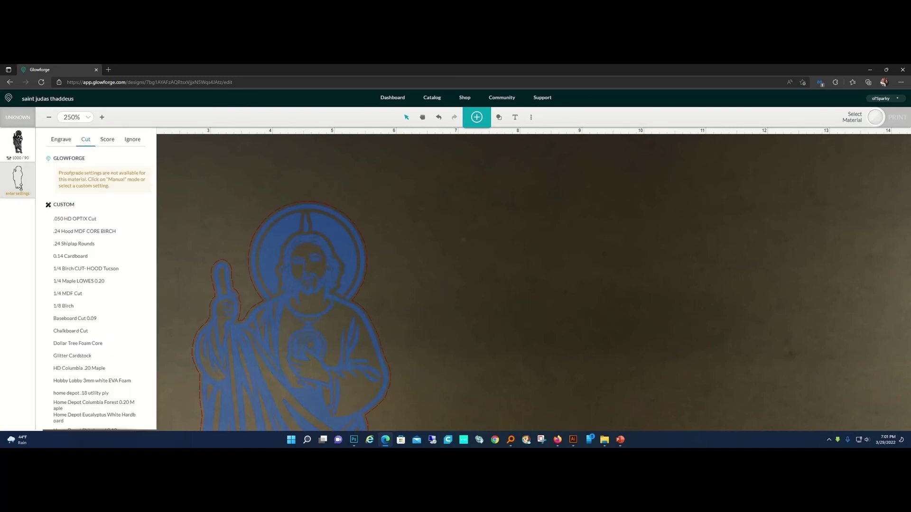
{"action": "left_click", "coordinate": [85, 140]}
{"action": "scroll", "coordinate": [65, 311], "scroll_direction": "down", "scroll_amount": 5}
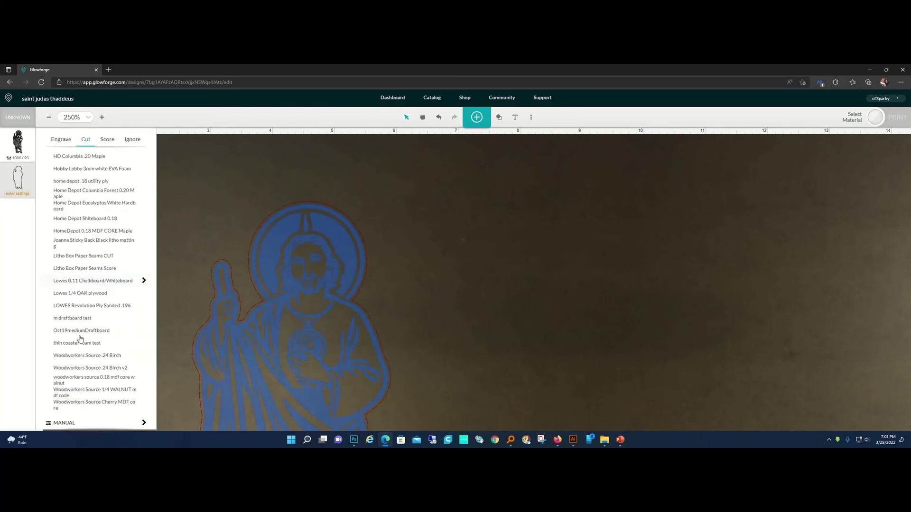
{"action": "left_click", "coordinate": [87, 423]}
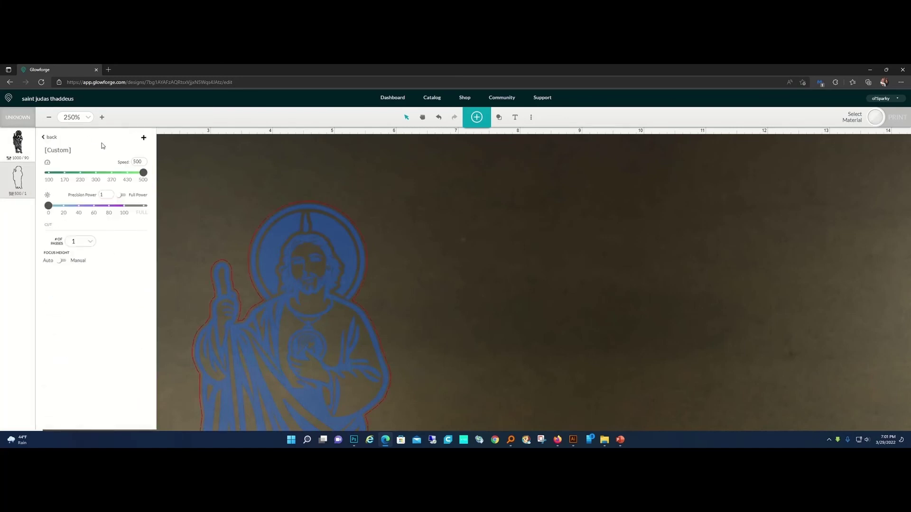
{"action": "left_click", "coordinate": [138, 162]}
{"action": "type", "text": "160"}
{"action": "left_click", "coordinate": [122, 196]}
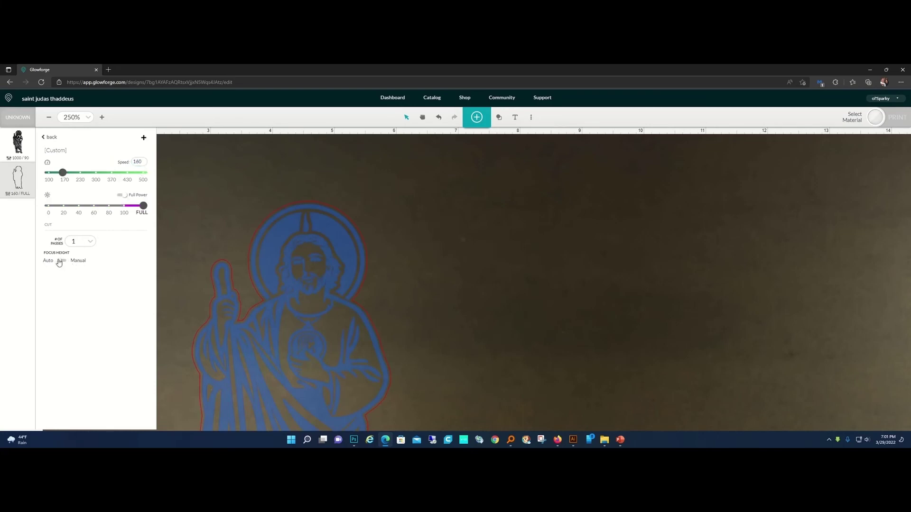
{"action": "left_click", "coordinate": [461, 301]}
{"action": "left_click", "coordinate": [531, 117]}
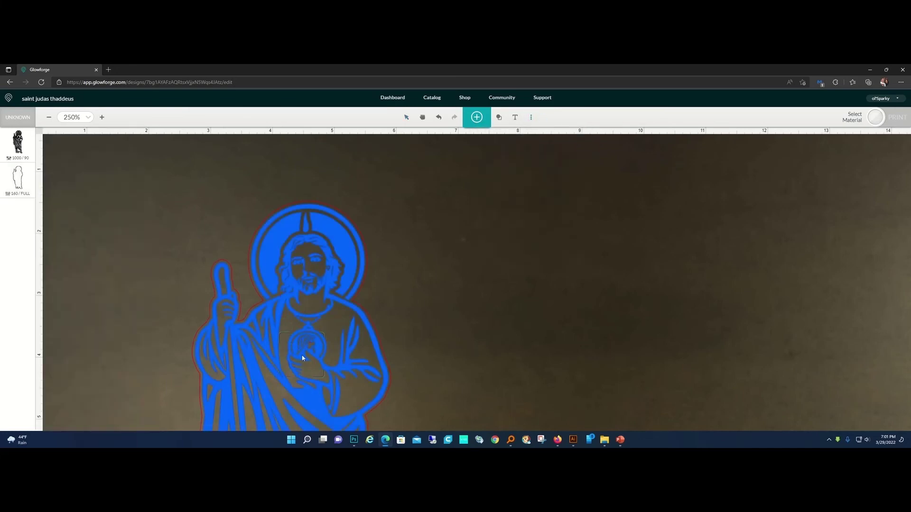
{"action": "left_click", "coordinate": [49, 118]}
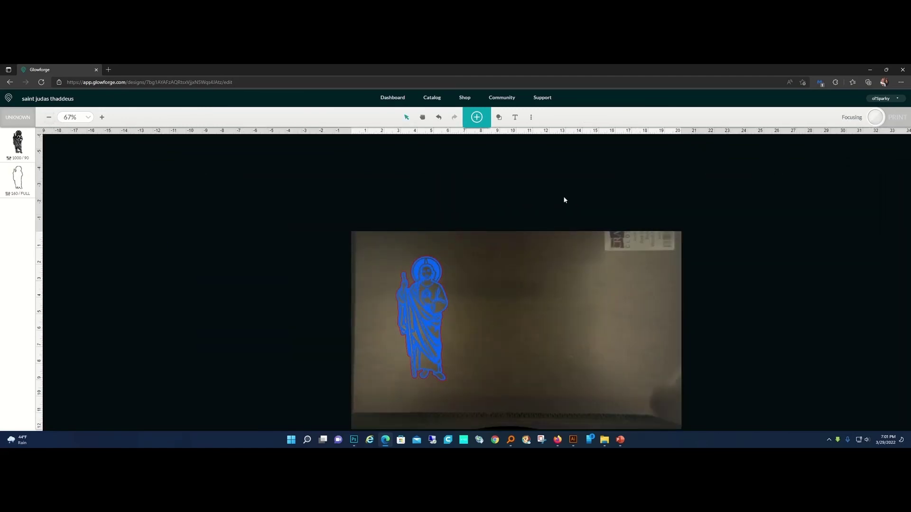
Step: Nudge the first design left and upload 'saint judas thaddeus engrave and cut.svg'
{"action": "left_click_drag", "start_coordinate": [448, 283], "coordinate": [427, 283]}
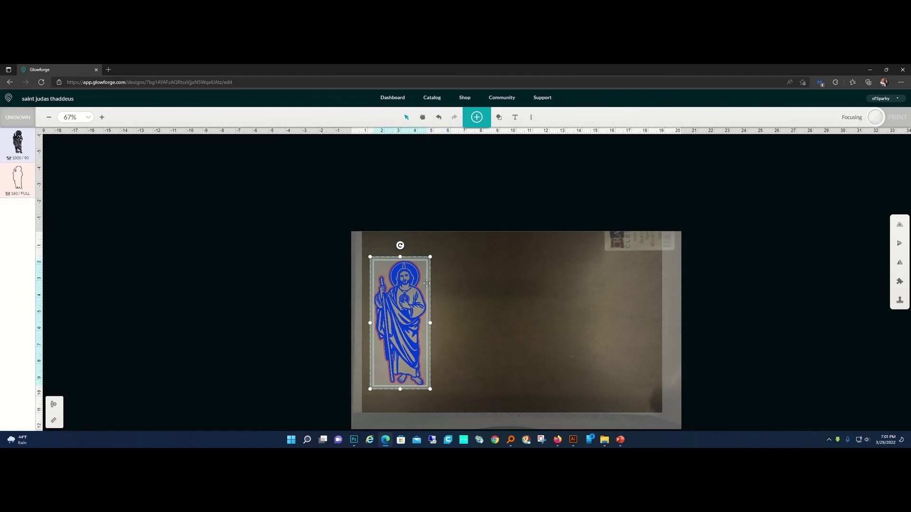
{"action": "left_click", "coordinate": [477, 122]}
{"action": "left_click", "coordinate": [551, 137]}
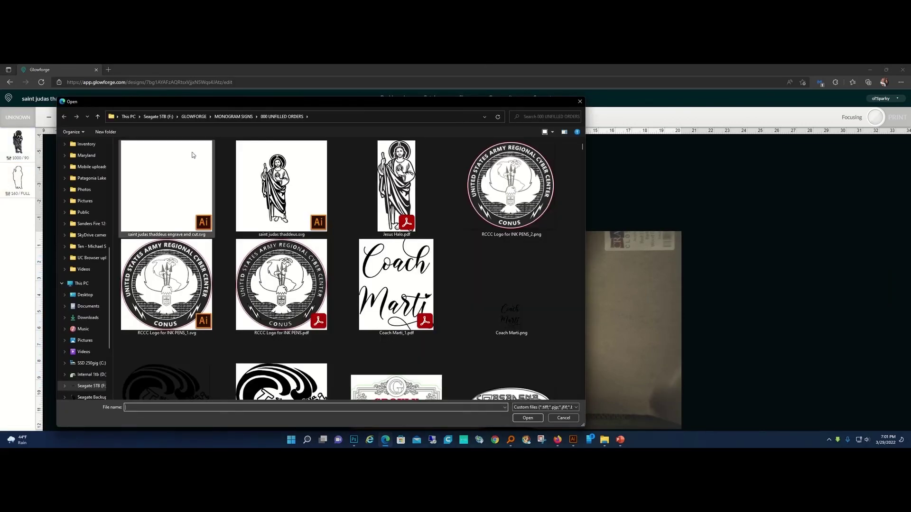
{"action": "left_click", "coordinate": [166, 212]}
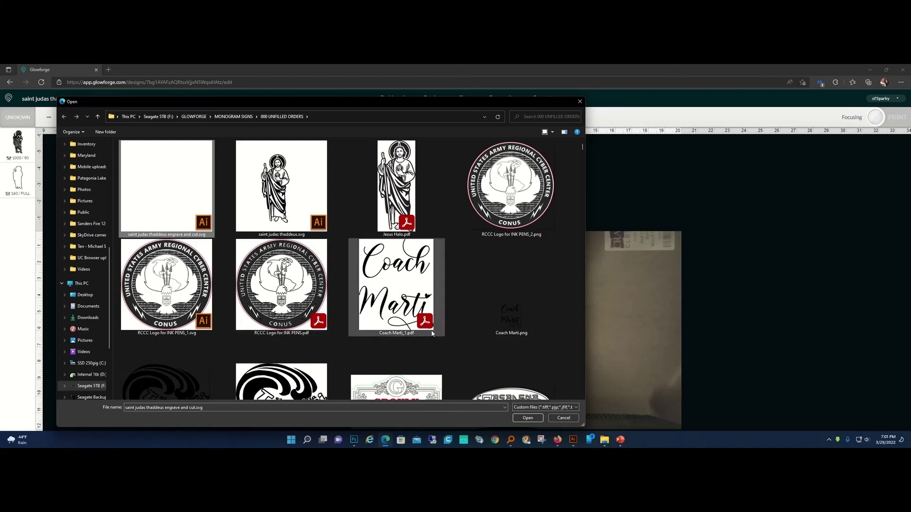
{"action": "left_click", "coordinate": [535, 417]}
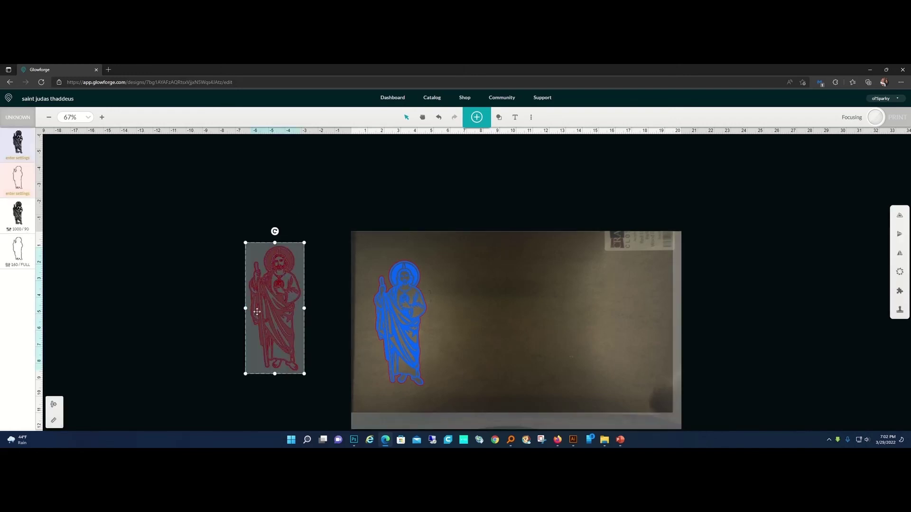
Step: Place the second design beside the first and set its engrave step to SD Engrave
{"action": "left_click_drag", "start_coordinate": [275, 306], "coordinate": [479, 320]}
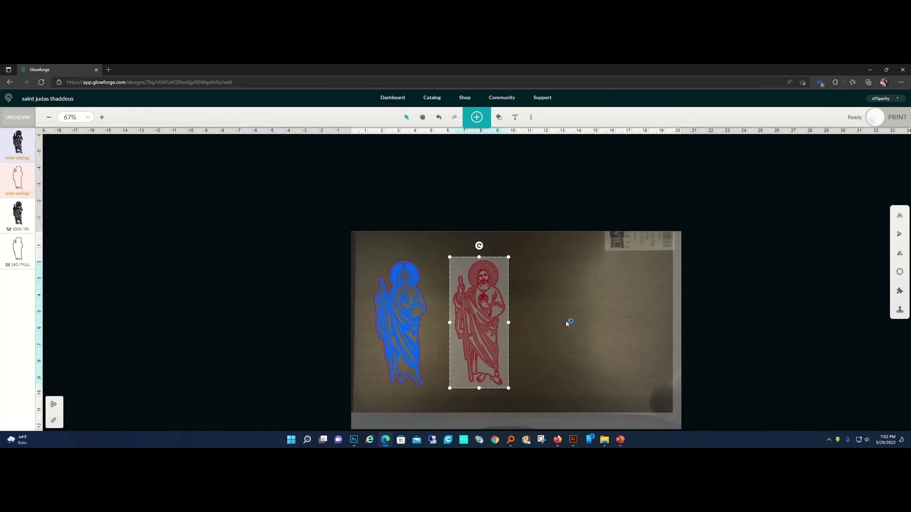
{"action": "left_click", "coordinate": [547, 330]}
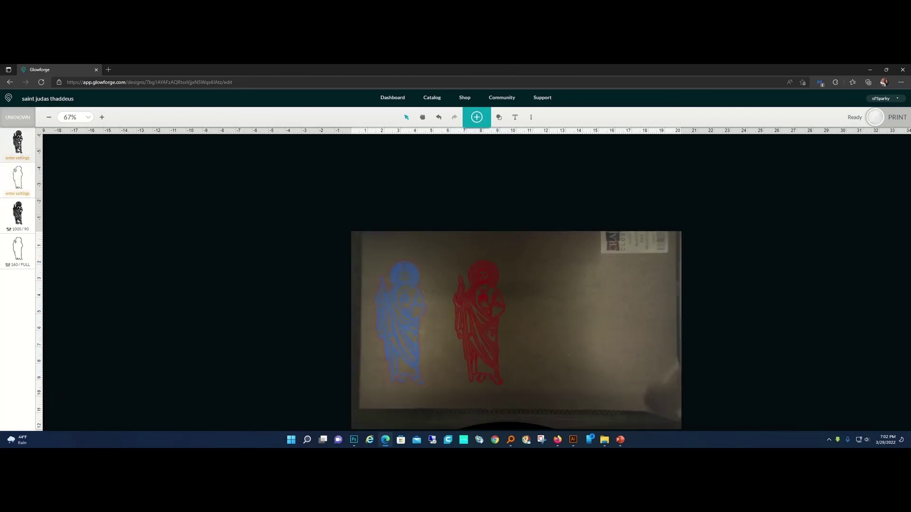
{"action": "left_click", "coordinate": [18, 143]}
{"action": "scroll", "coordinate": [125, 340], "scroll_direction": "down", "scroll_amount": 5}
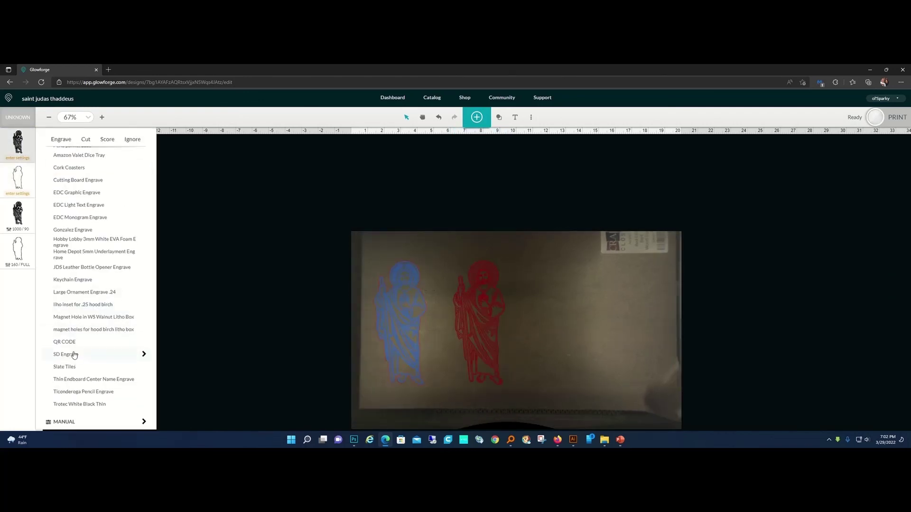
{"action": "left_click", "coordinate": [74, 355]}
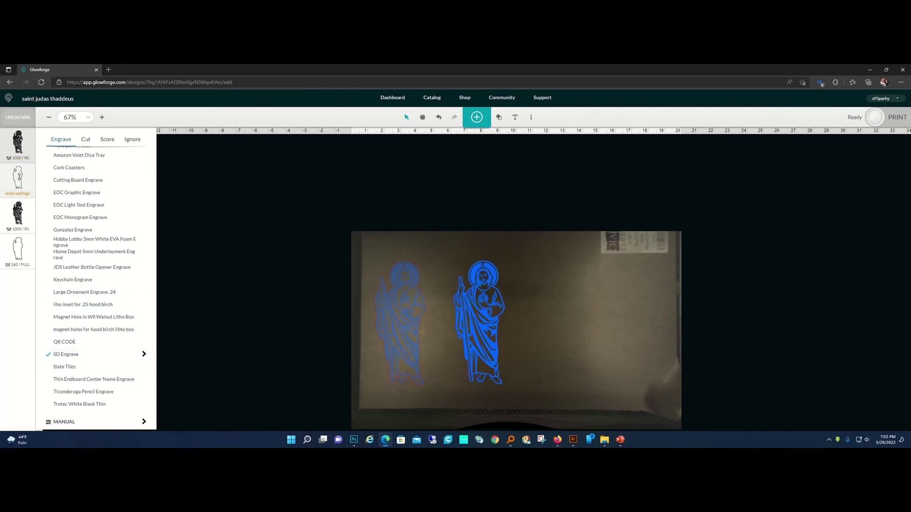
Step: Set the second outline to a manual cut at speed 160 with full power
{"action": "left_click", "coordinate": [17, 179]}
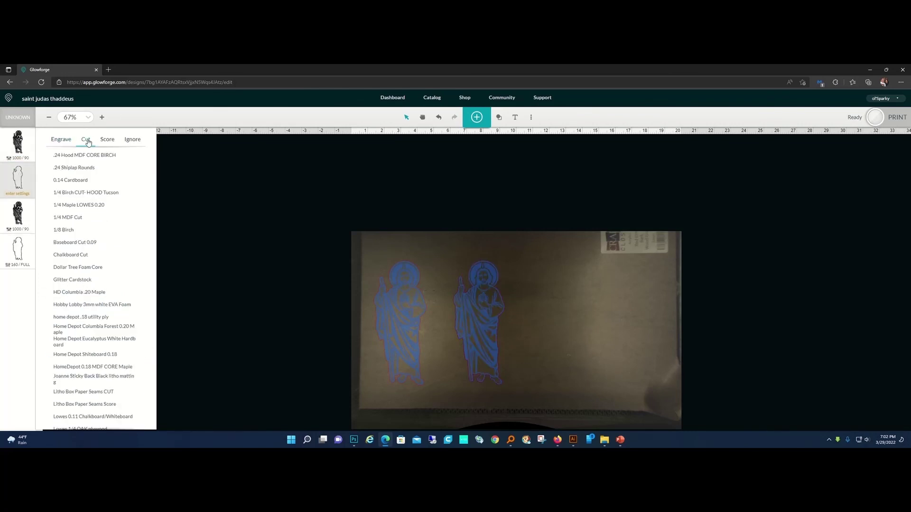
{"action": "scroll", "coordinate": [107, 372], "scroll_direction": "down", "scroll_amount": 3}
{"action": "left_click", "coordinate": [97, 422]}
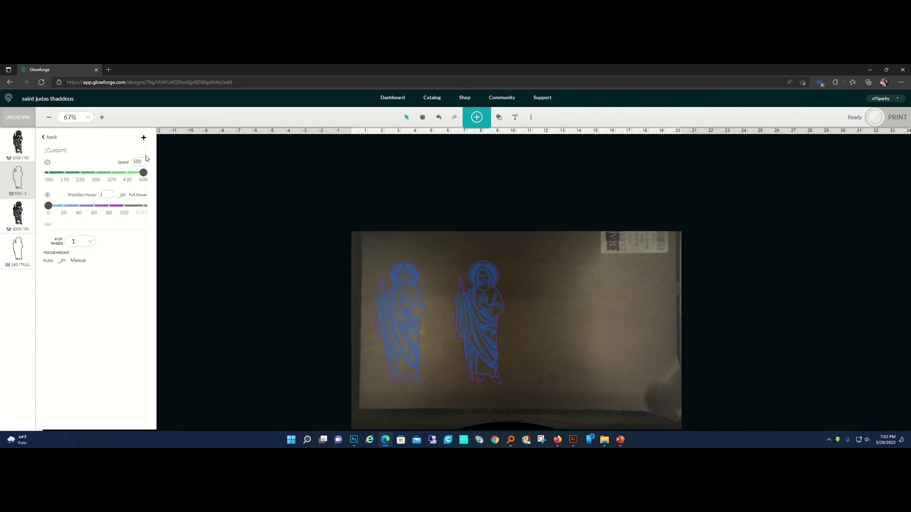
{"action": "type", "text": "160"}
{"action": "left_click", "coordinate": [123, 196]}
{"action": "left_click", "coordinate": [199, 240]}
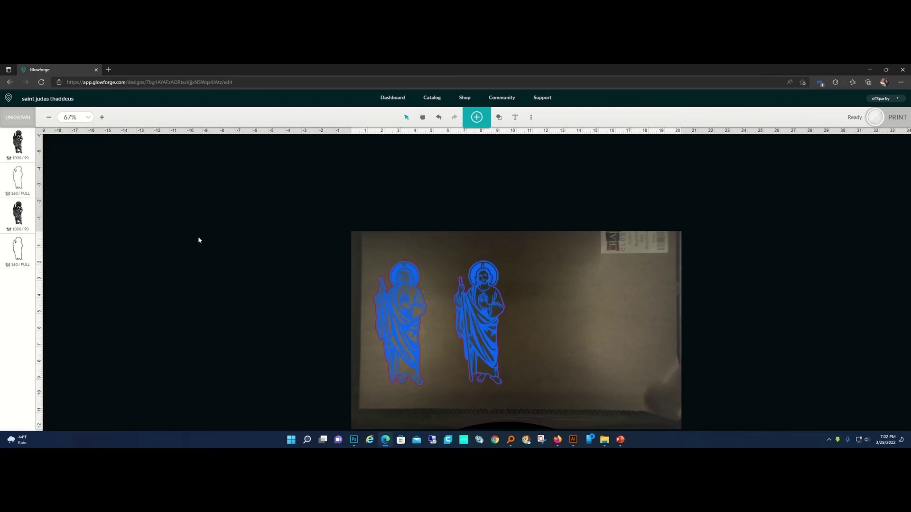
{"action": "left_click", "coordinate": [102, 117]}
{"action": "left_click", "coordinate": [102, 117]}
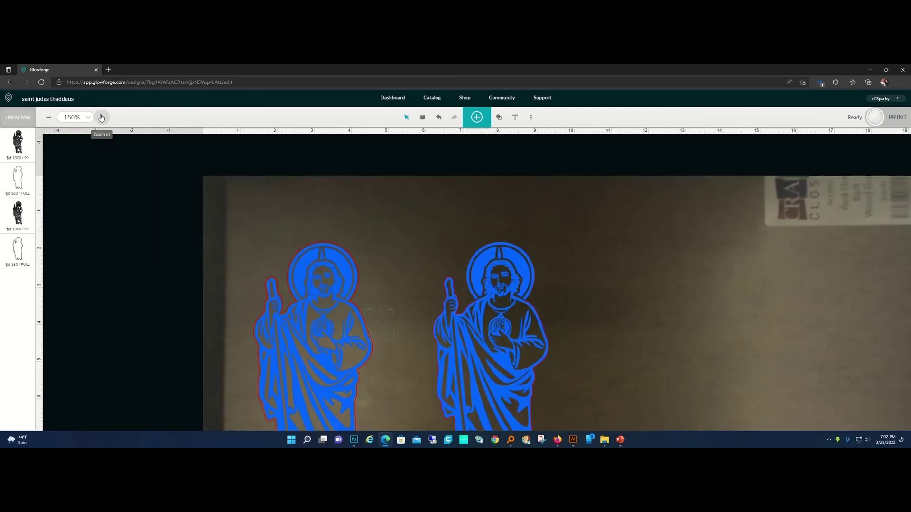
{"action": "left_click", "coordinate": [101, 117]}
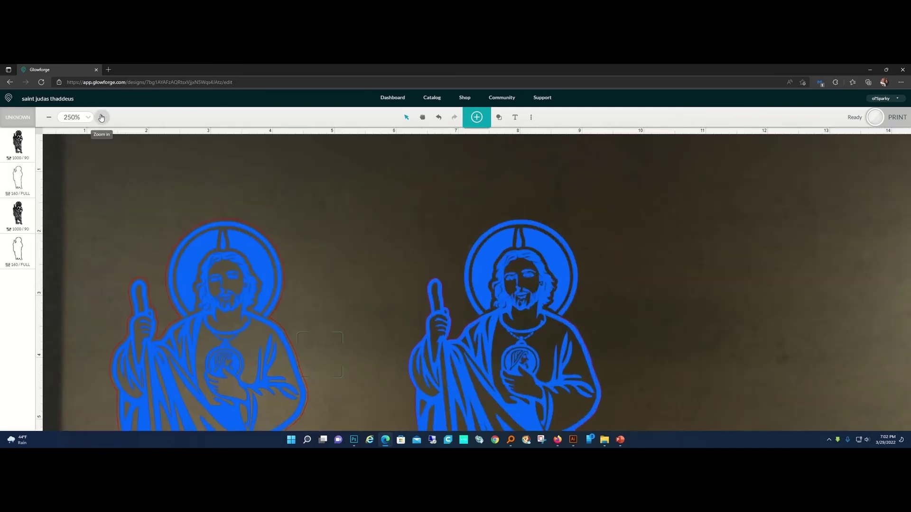
{"action": "left_click", "coordinate": [101, 117]}
{"action": "scroll", "coordinate": [441, 215], "scroll_direction": "down", "scroll_amount": 5}
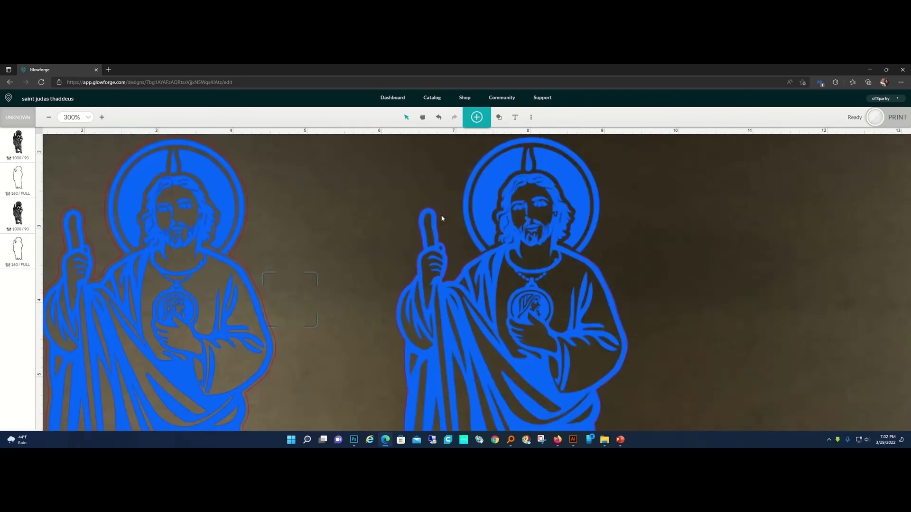
{"action": "scroll", "coordinate": [677, 309], "scroll_direction": "up", "scroll_amount": 8}
{"action": "scroll", "coordinate": [673, 309], "scroll_direction": "down", "scroll_amount": 3}
{"action": "left_click", "coordinate": [498, 238]}
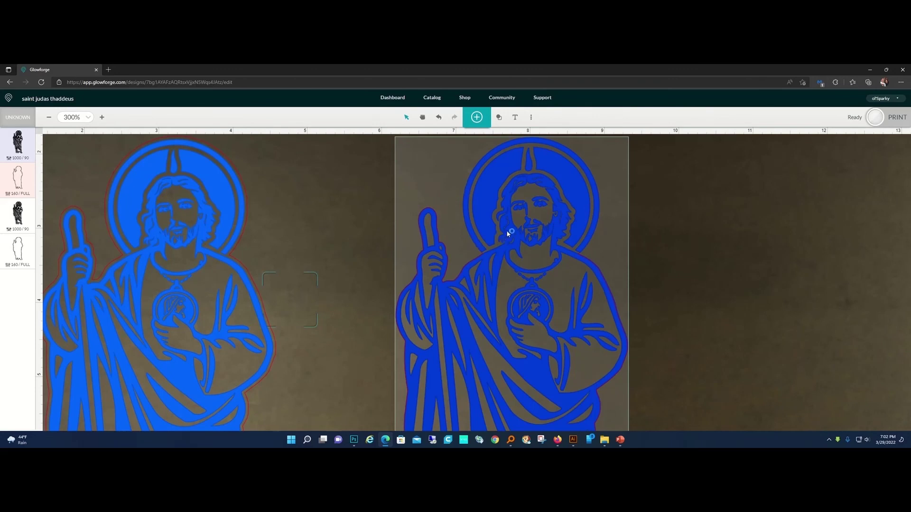
{"action": "left_click", "coordinate": [391, 210]}
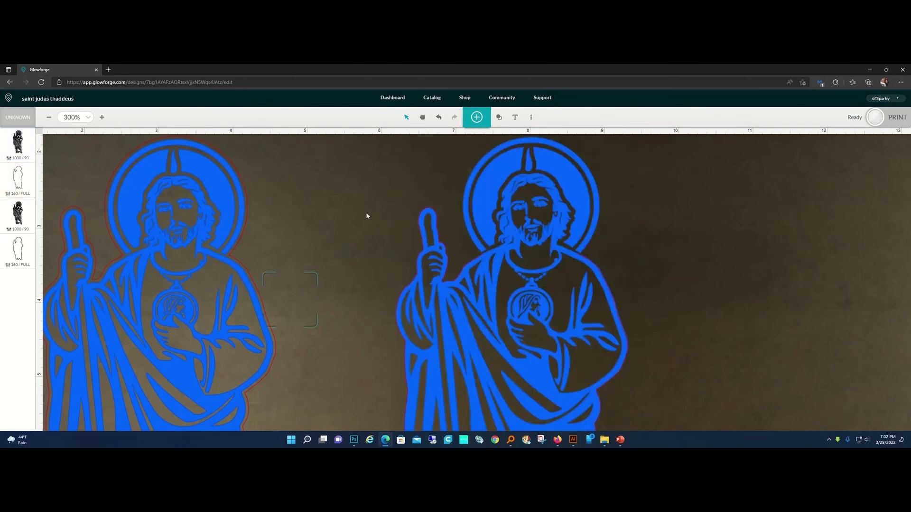
{"action": "left_click", "coordinate": [496, 220]}
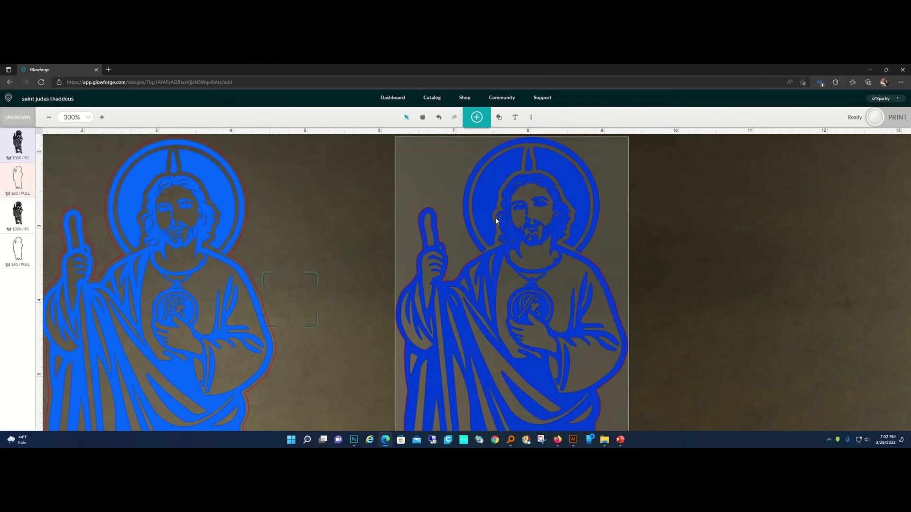
{"action": "left_click", "coordinate": [440, 223]}
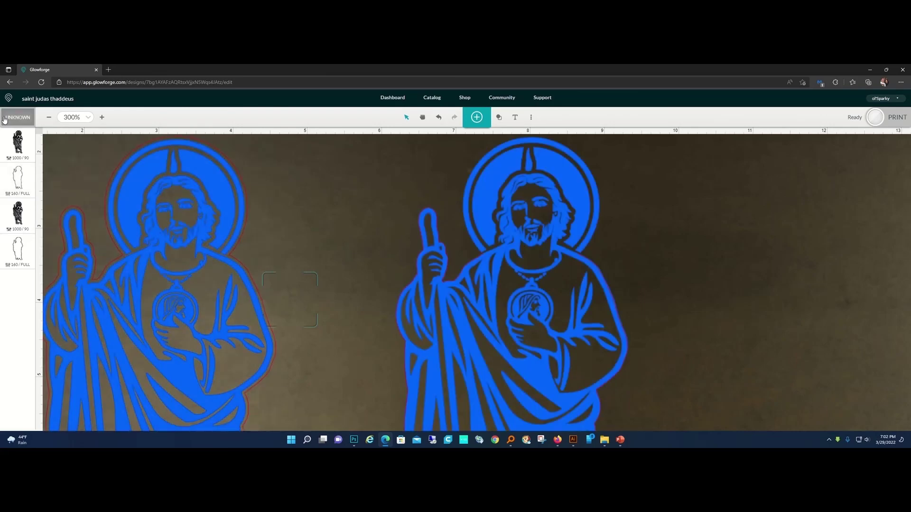
{"action": "left_click", "coordinate": [46, 119]}
{"action": "left_click", "coordinate": [46, 118]}
{"action": "left_click", "coordinate": [46, 118]}
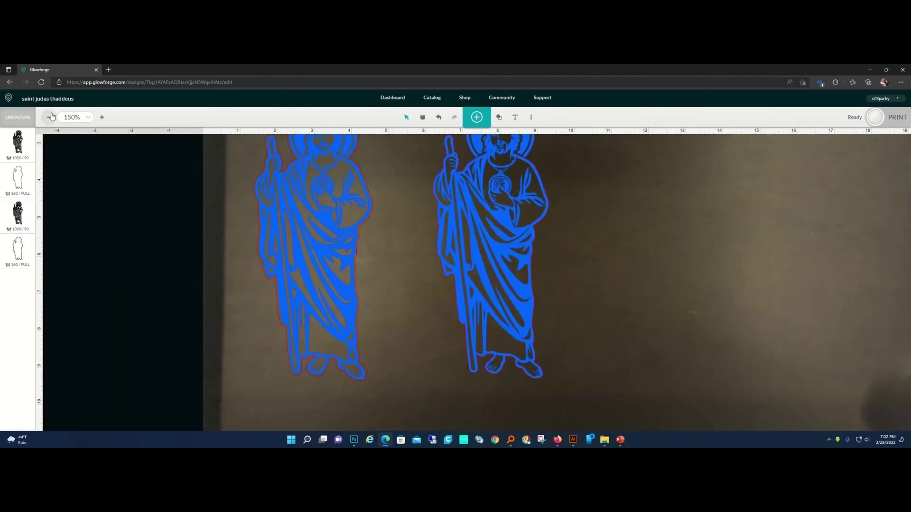
{"action": "left_click", "coordinate": [50, 119]}
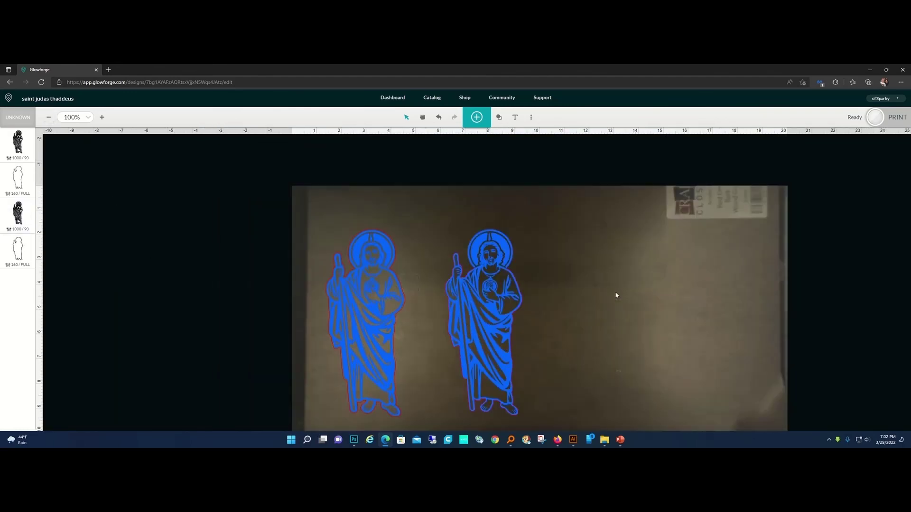
{"action": "scroll", "coordinate": [611, 306], "scroll_direction": "up", "scroll_amount": 1}
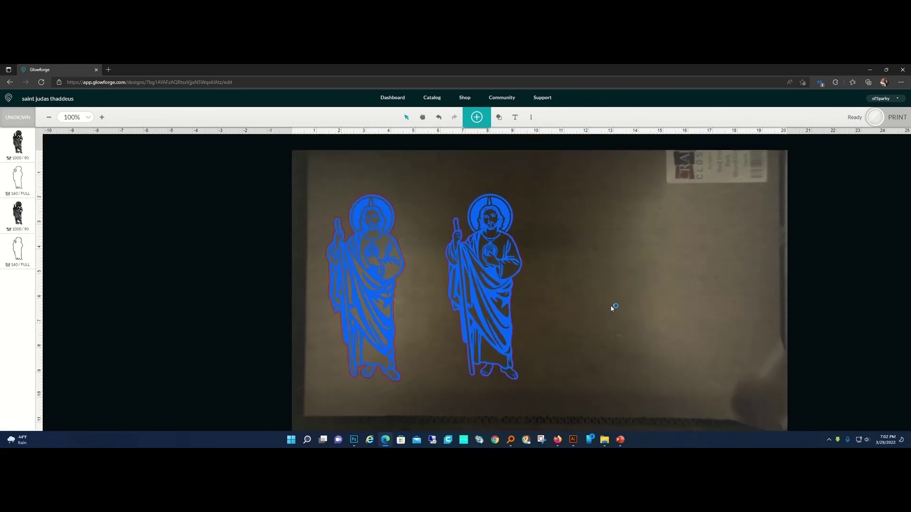